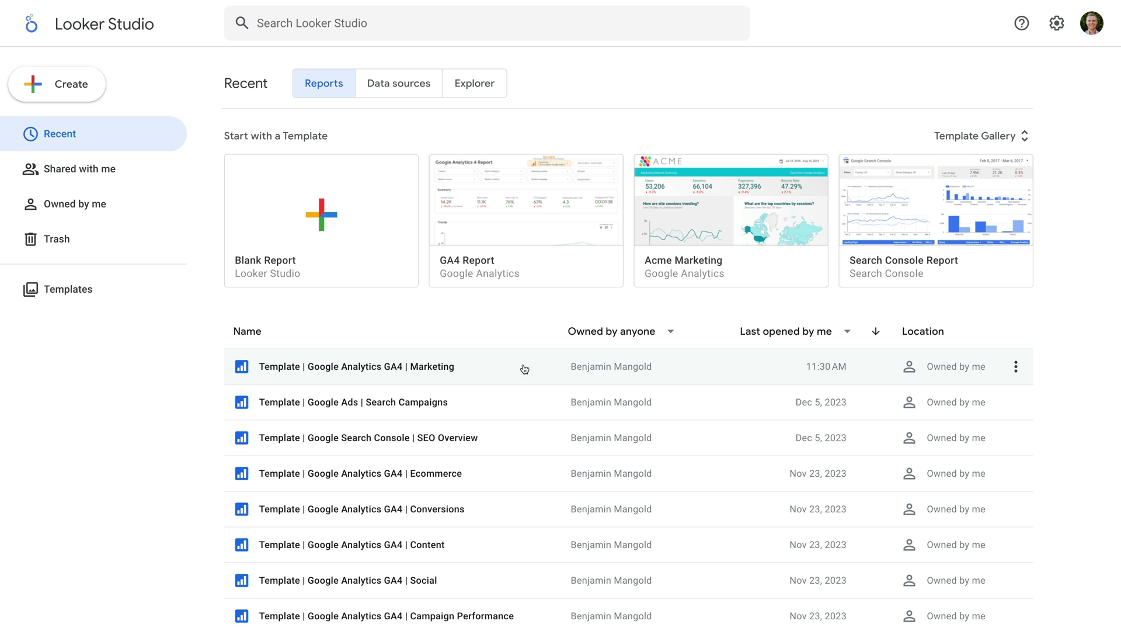
Create a new report.
left_click(85, 86)
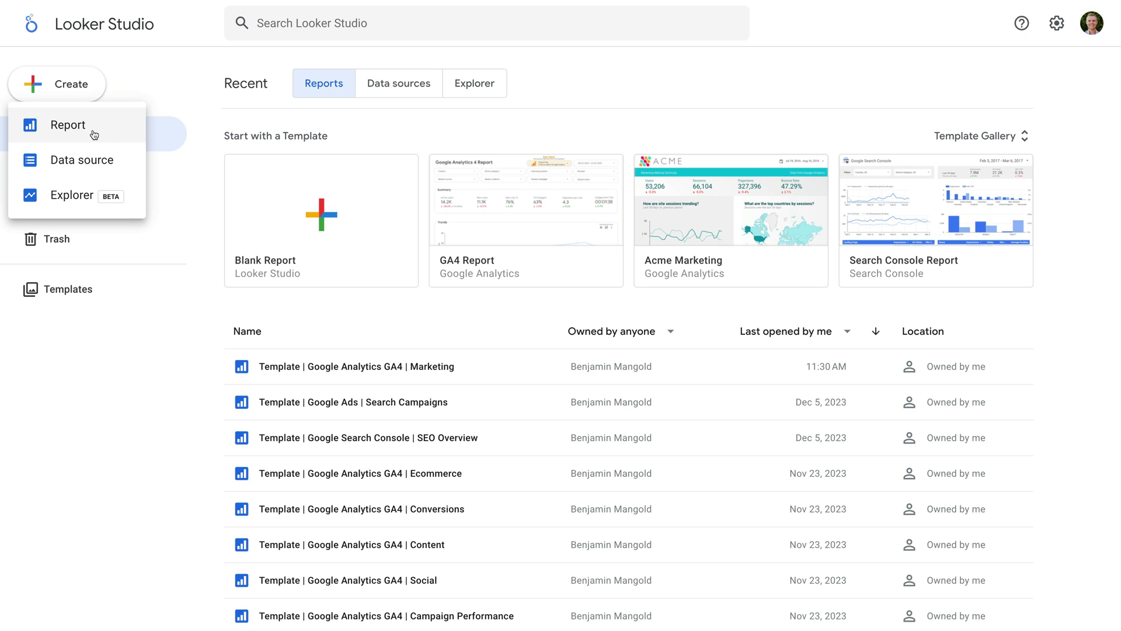
left_click(68, 126)
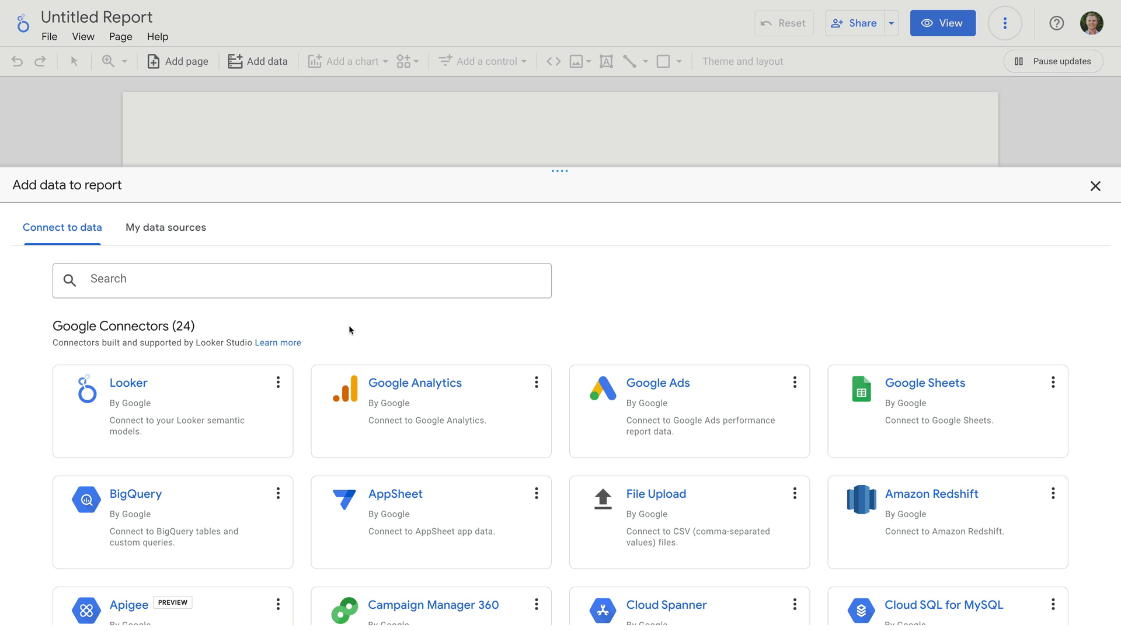
Look through the available Google and partner connectors and the existing data sources.
scroll(349, 329, "down", 1)
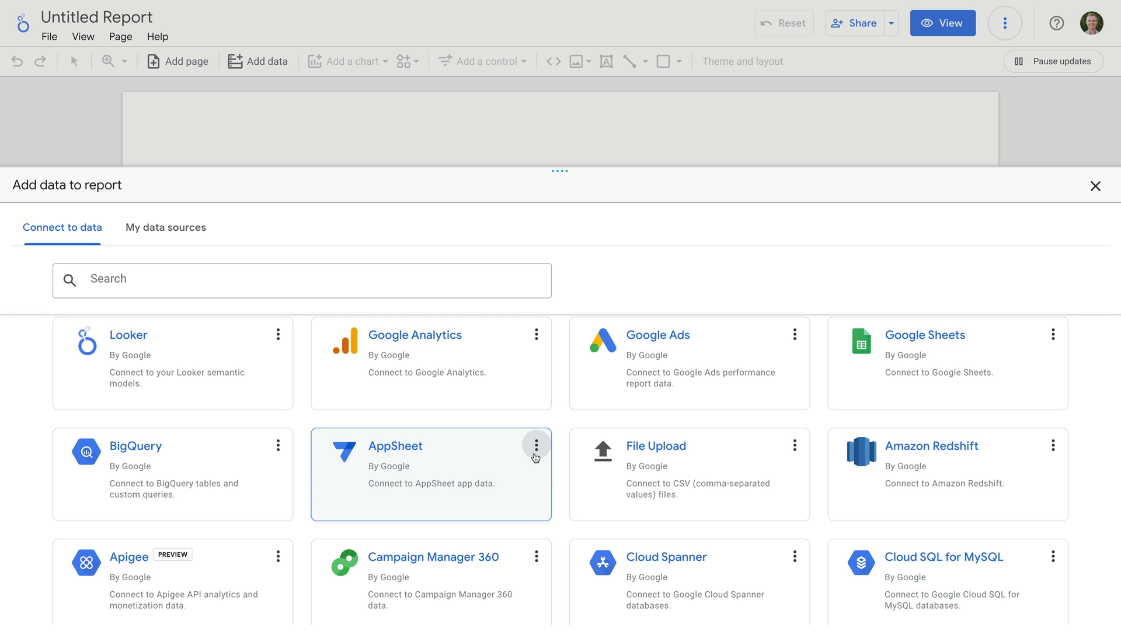
scroll(535, 458, "down", 5)
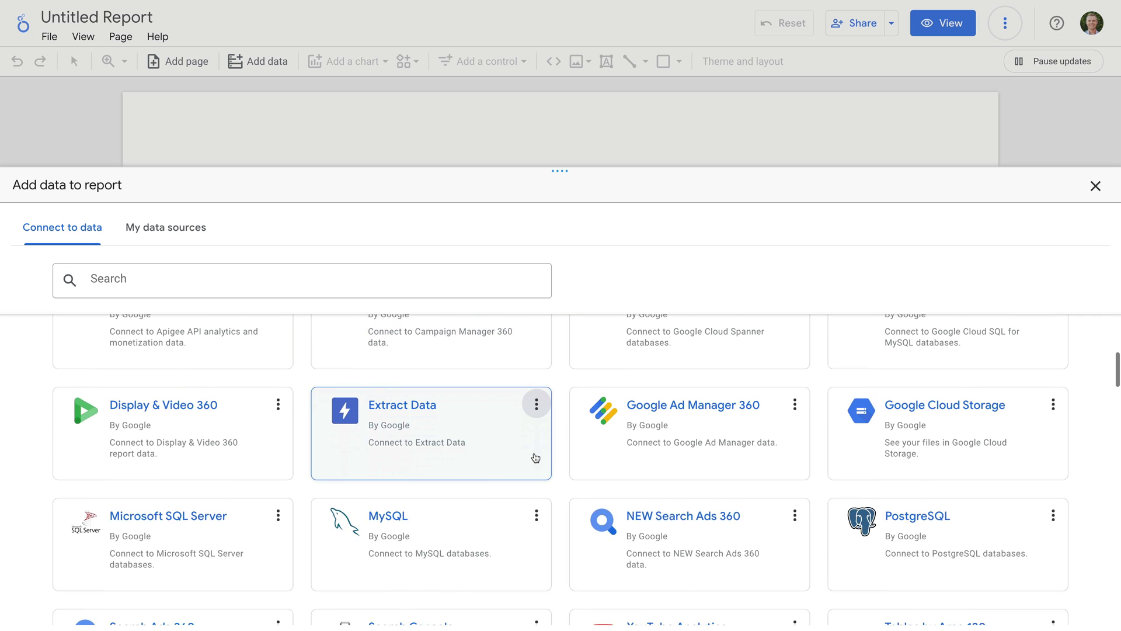
scroll(535, 457, "down", 5)
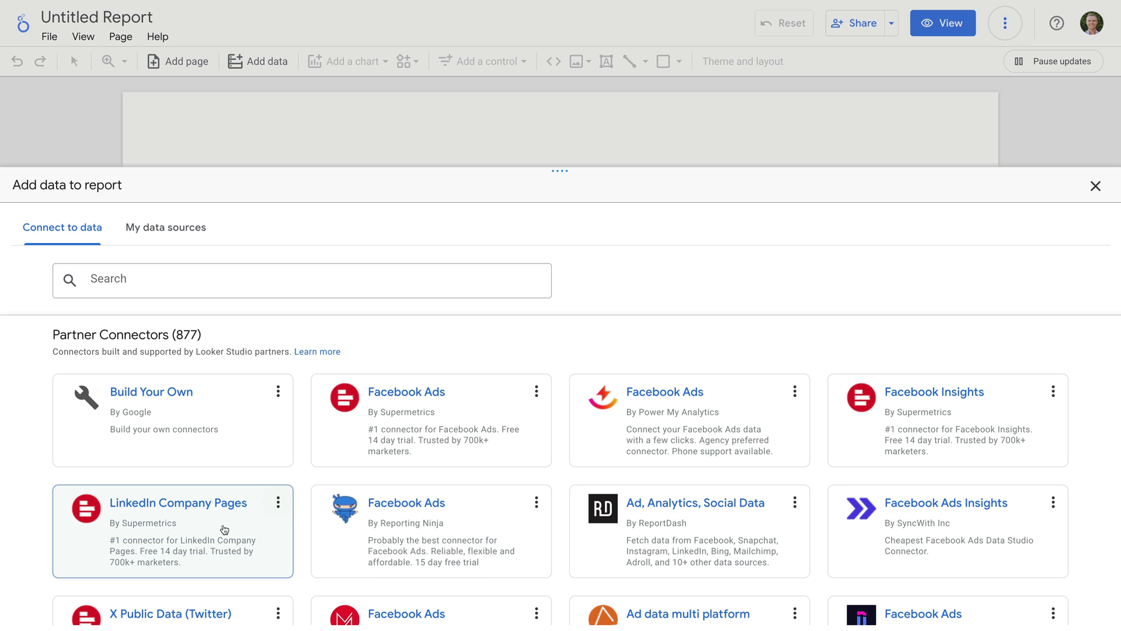
scroll(225, 529, "down", 1)
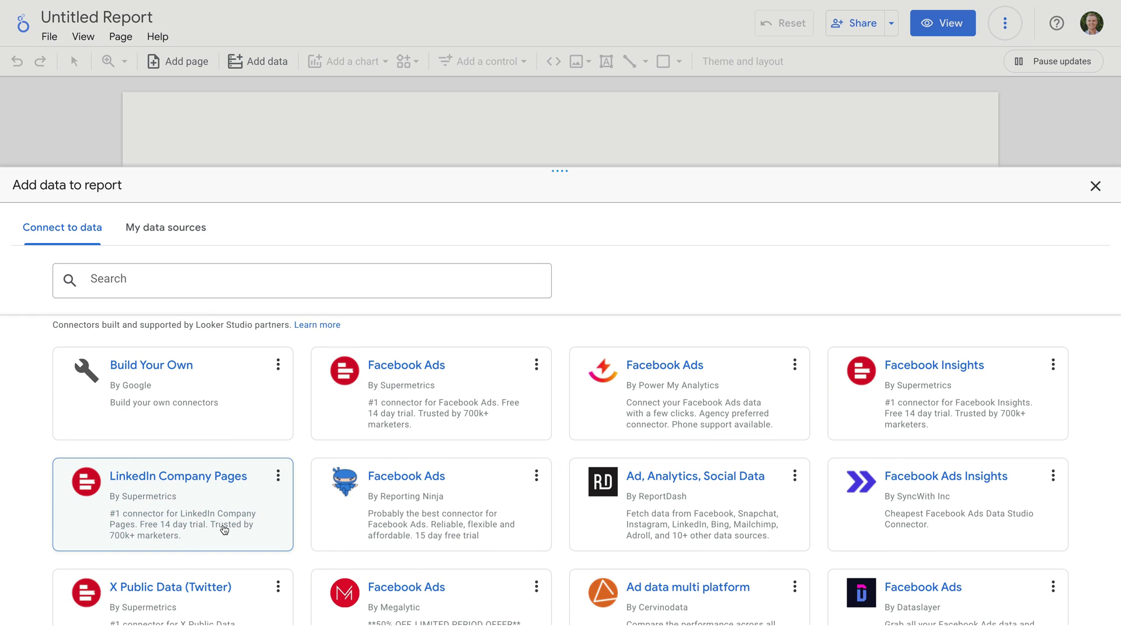
scroll(224, 529, "down", 3)
scroll(224, 530, "down", 5)
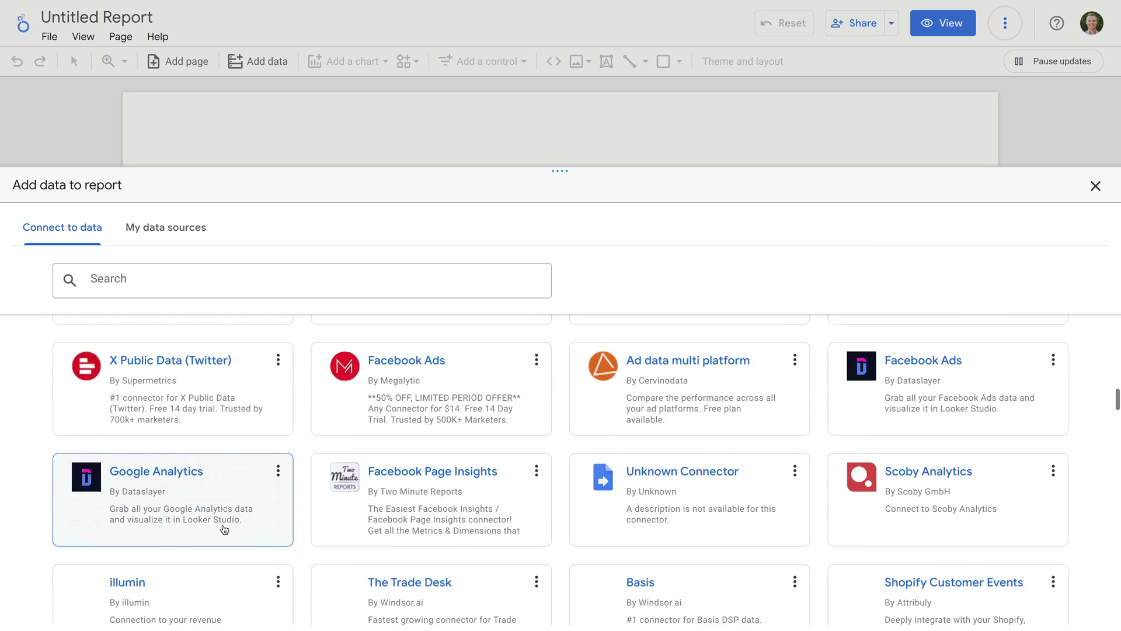
scroll(224, 530, "down", 4)
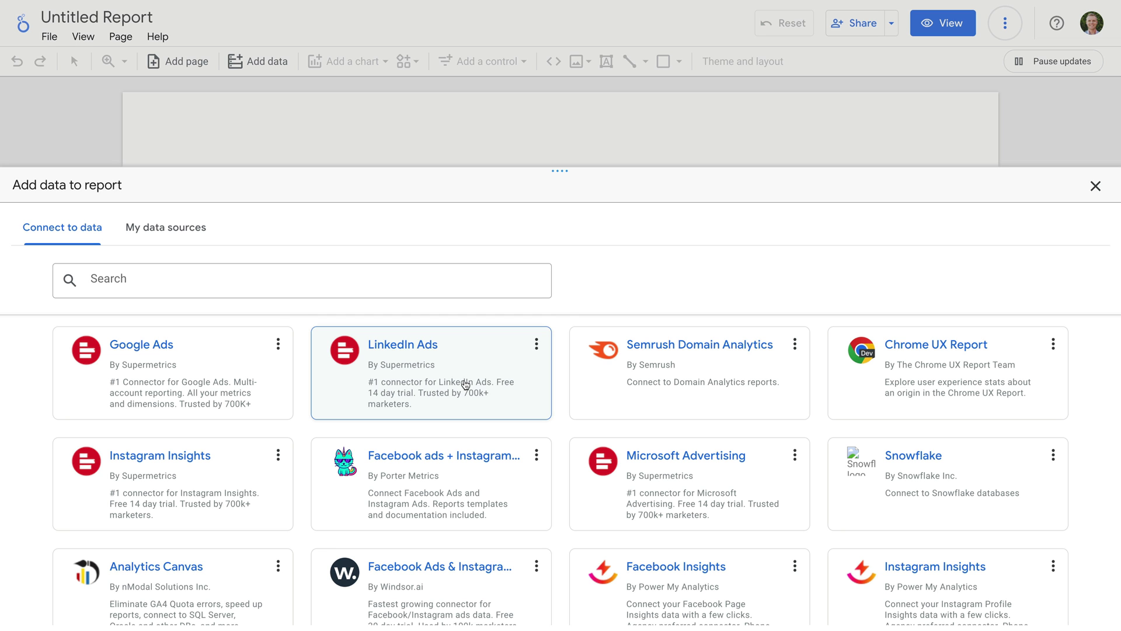
scroll(466, 384, "up", 10)
scroll(466, 385, "up", 9)
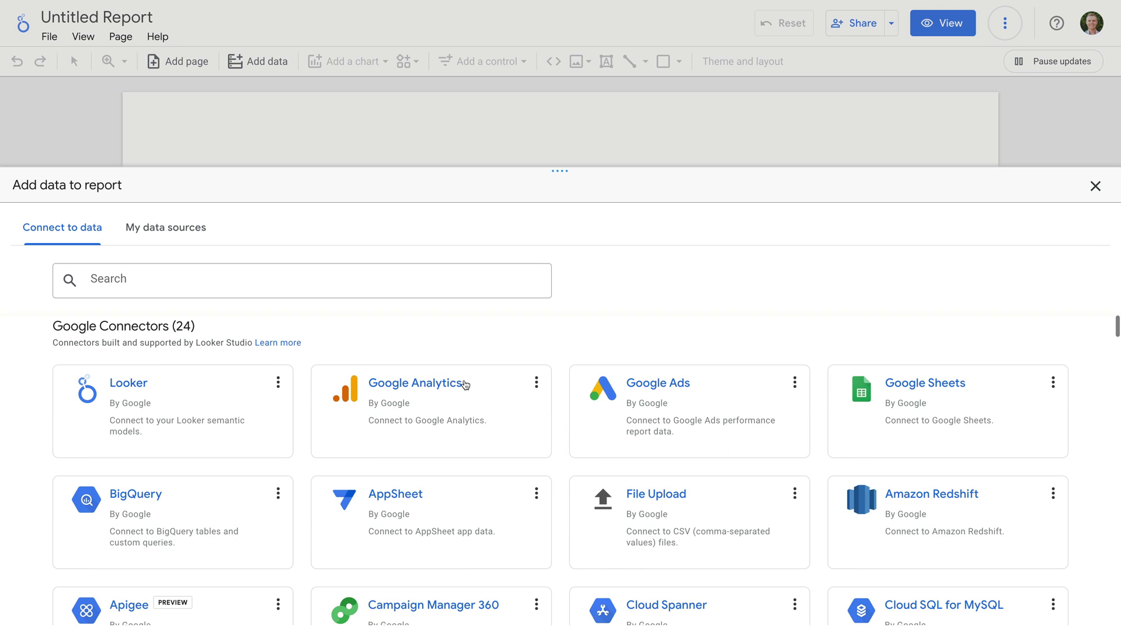
left_click(187, 237)
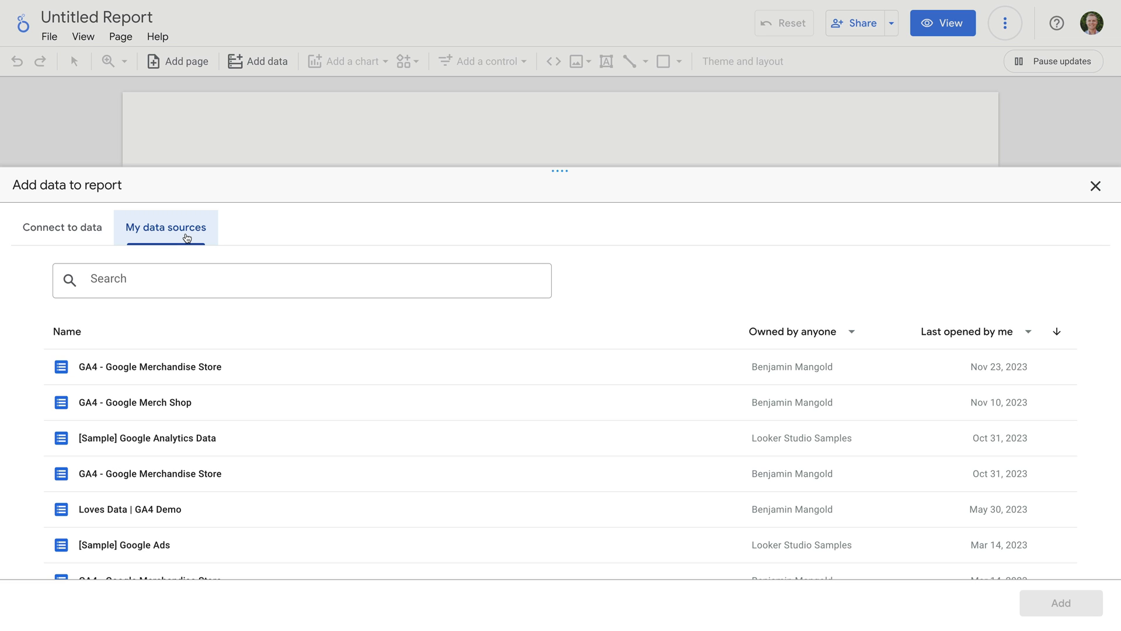
left_click(53, 238)
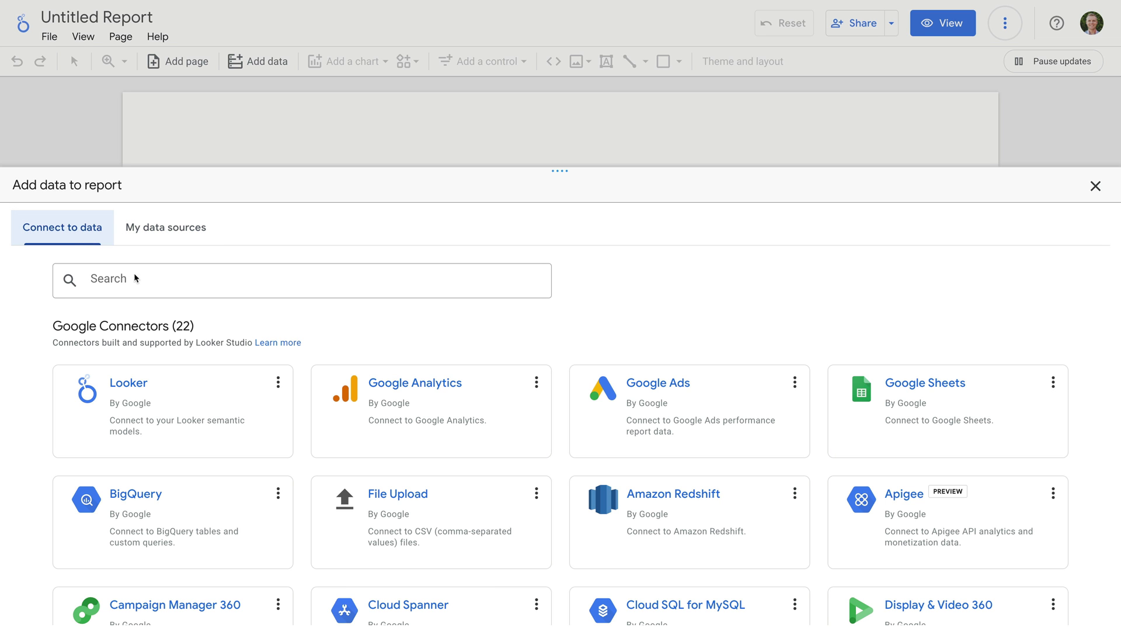
Connect the report to Google Analytics using the GA4 - Google Merch Shop property from the Demo Account.
left_click(441, 407)
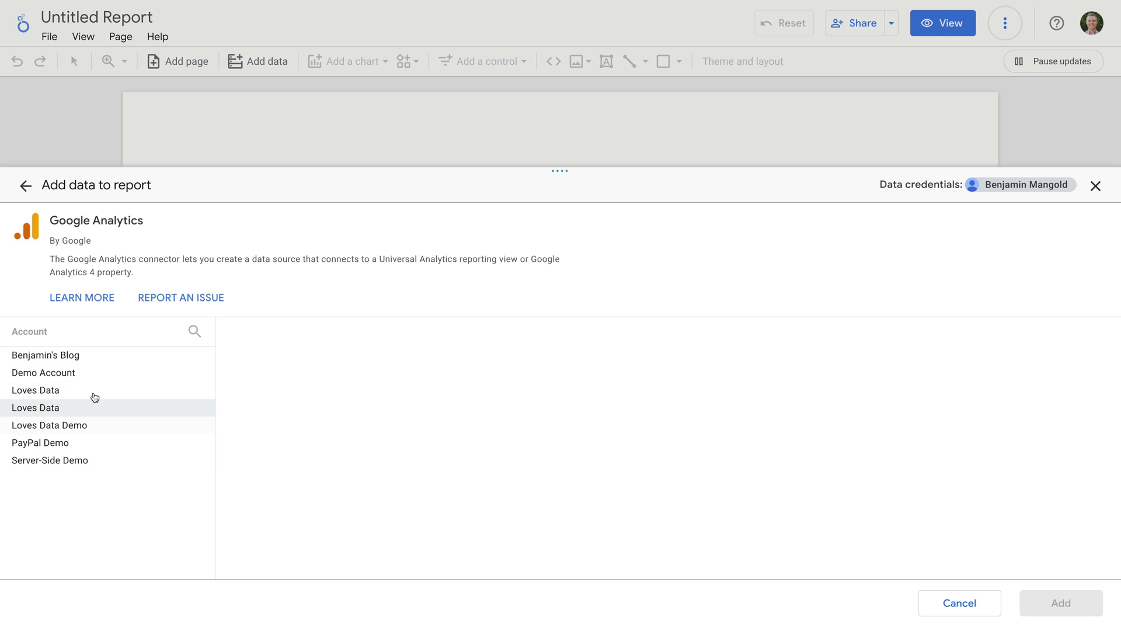
left_click(92, 375)
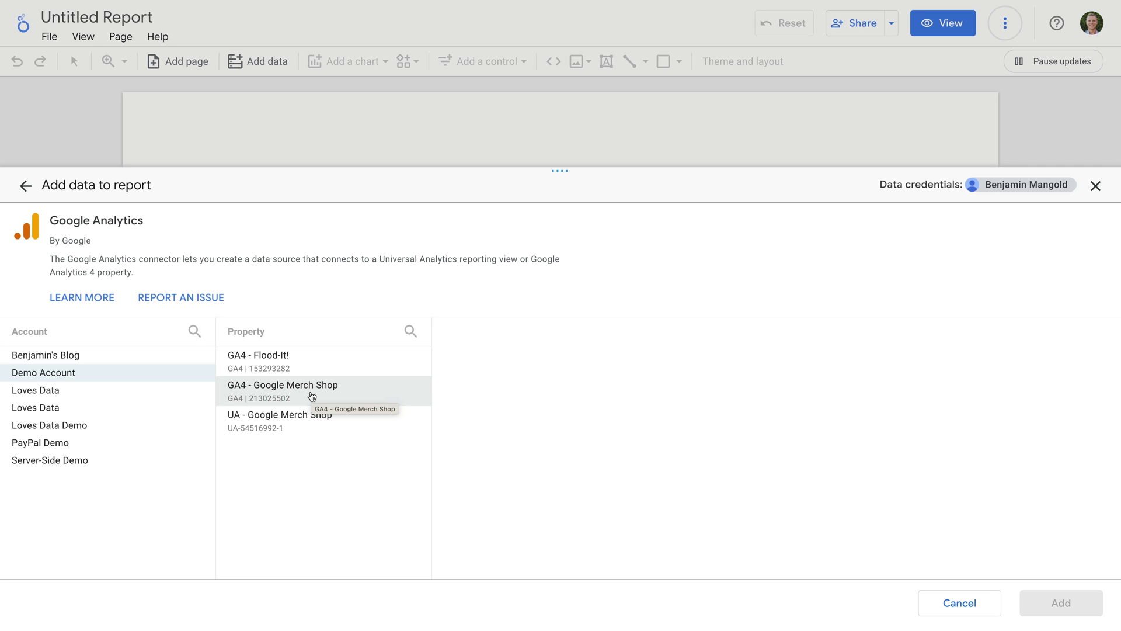
left_click(312, 396)
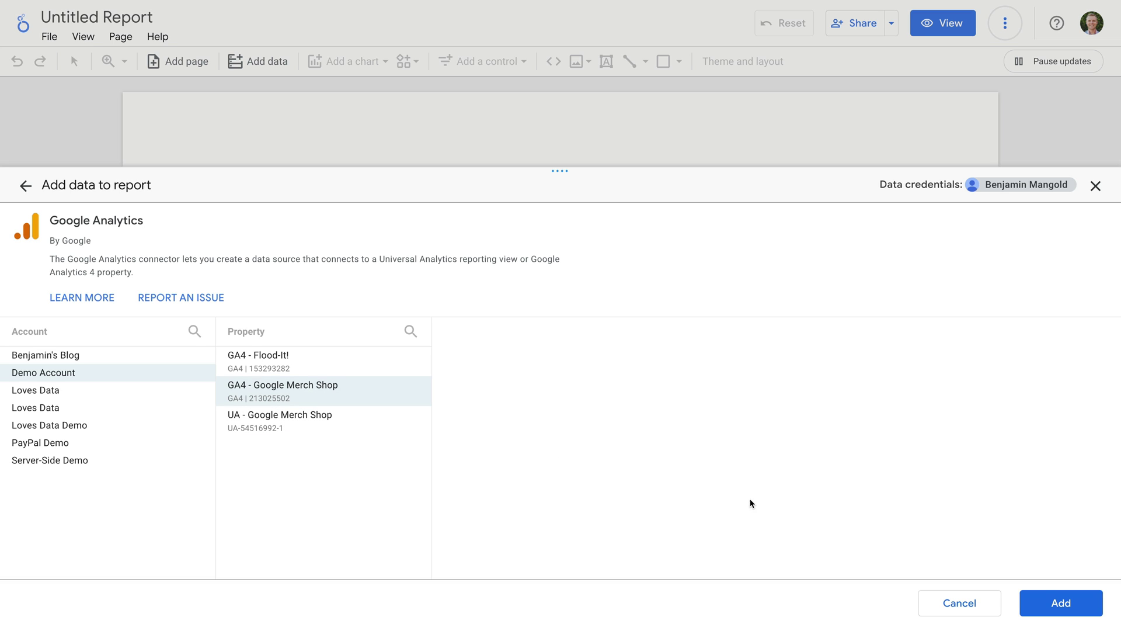
left_click(1069, 601)
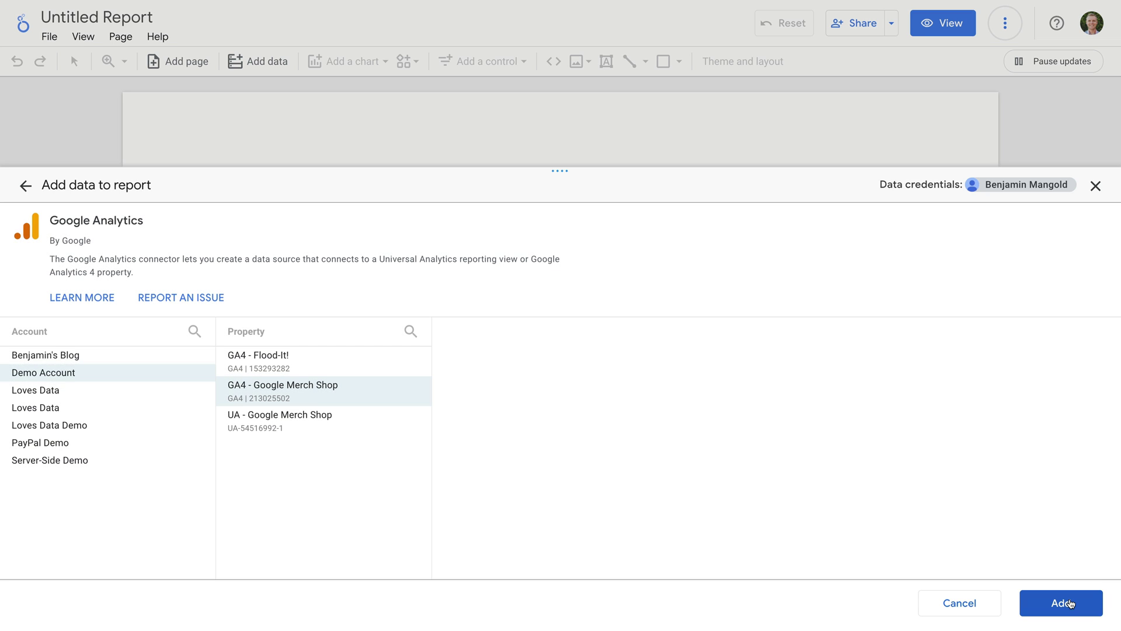
left_click(1069, 600)
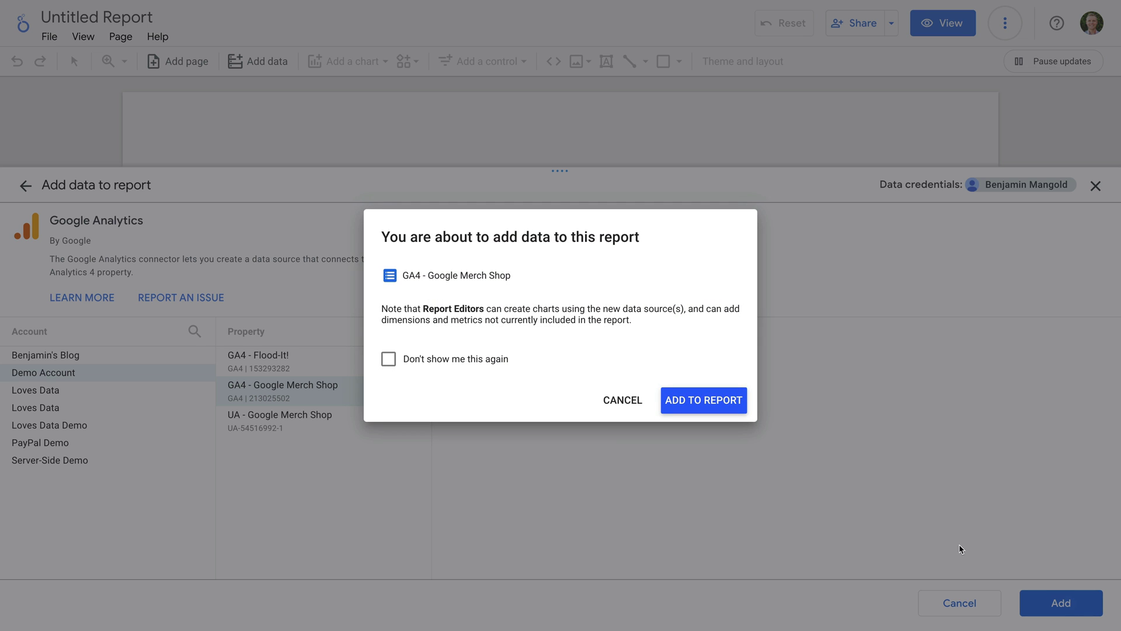
left_click(709, 404)
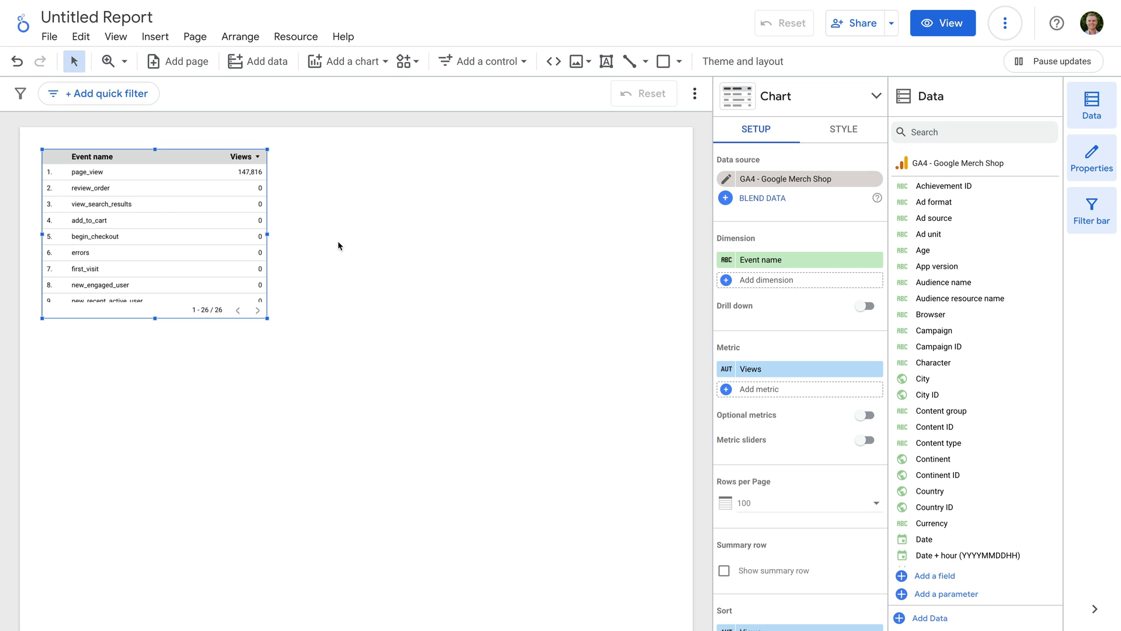
Examine the report canvas and the chart and control types available for insertion.
scroll(327, 227, "down", 1)
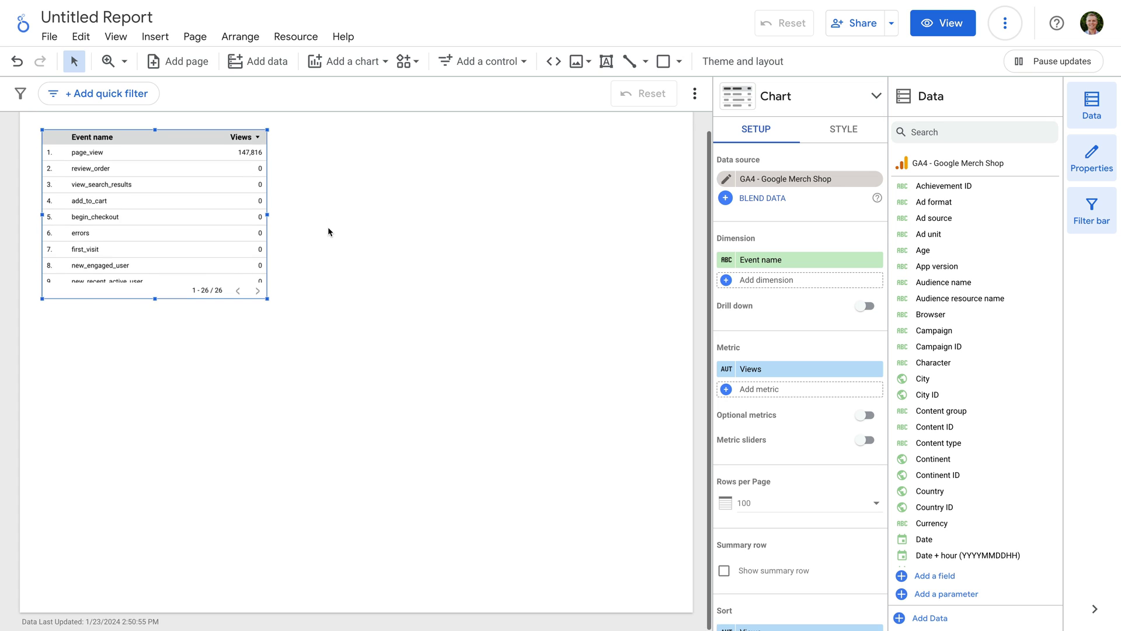
scroll(279, 185, "up", 1)
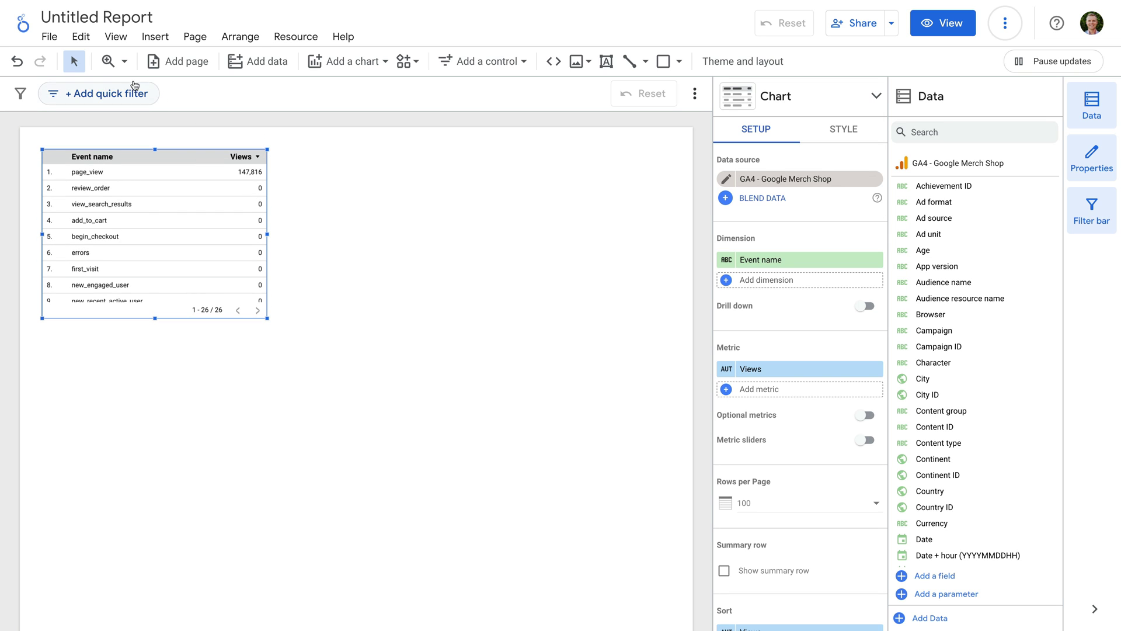
left_click(164, 45)
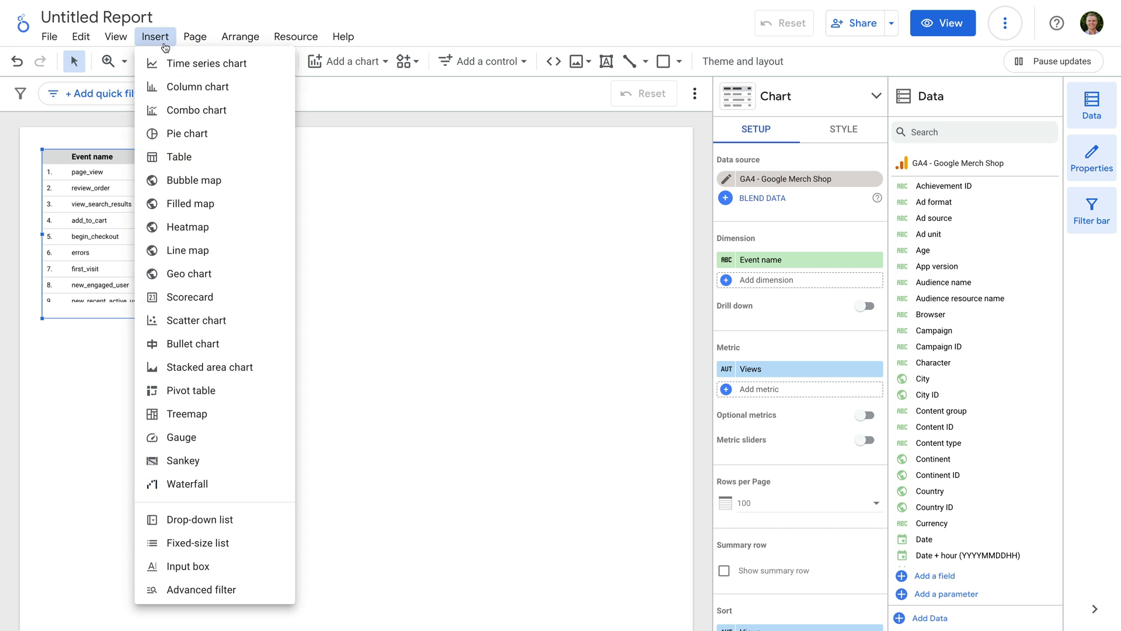
left_click(165, 46)
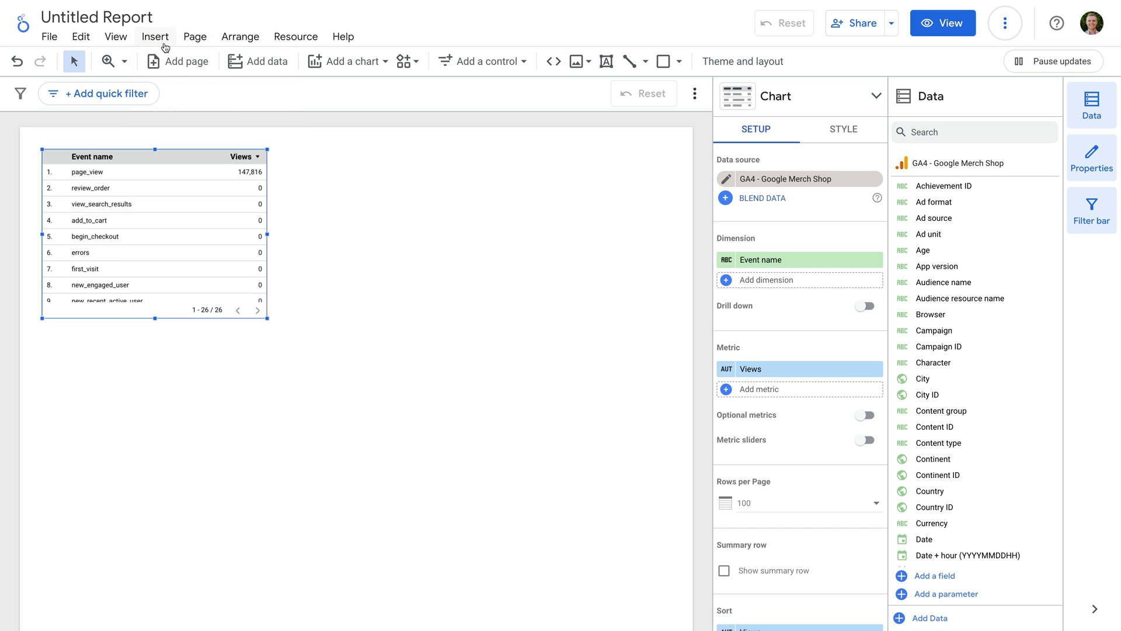
left_click(335, 68)
left_click(335, 68)
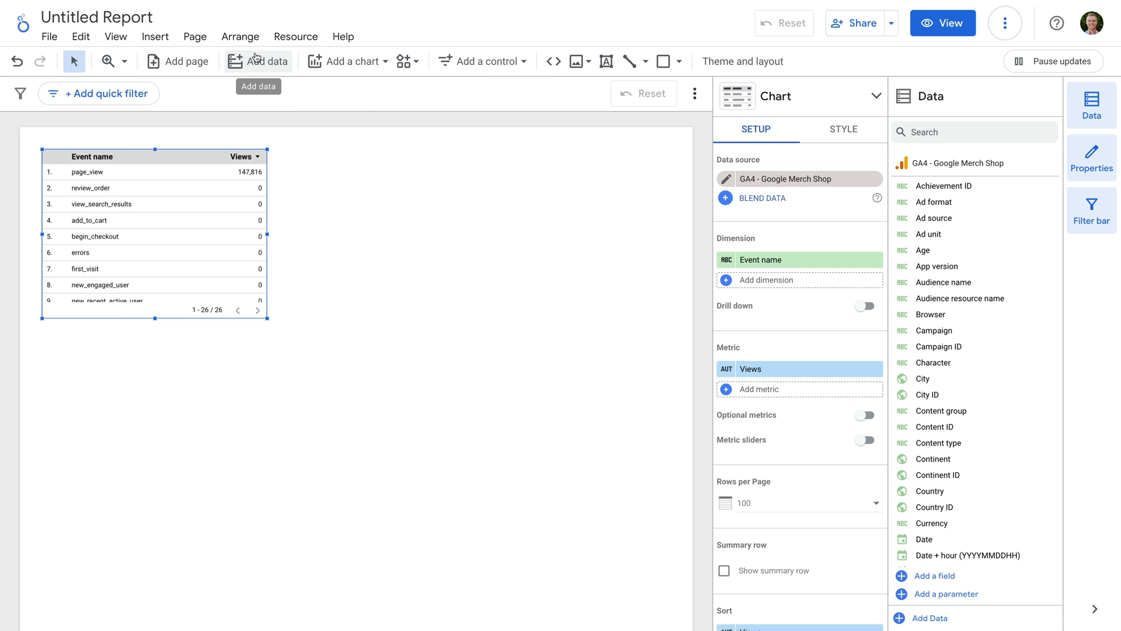
left_click(165, 44)
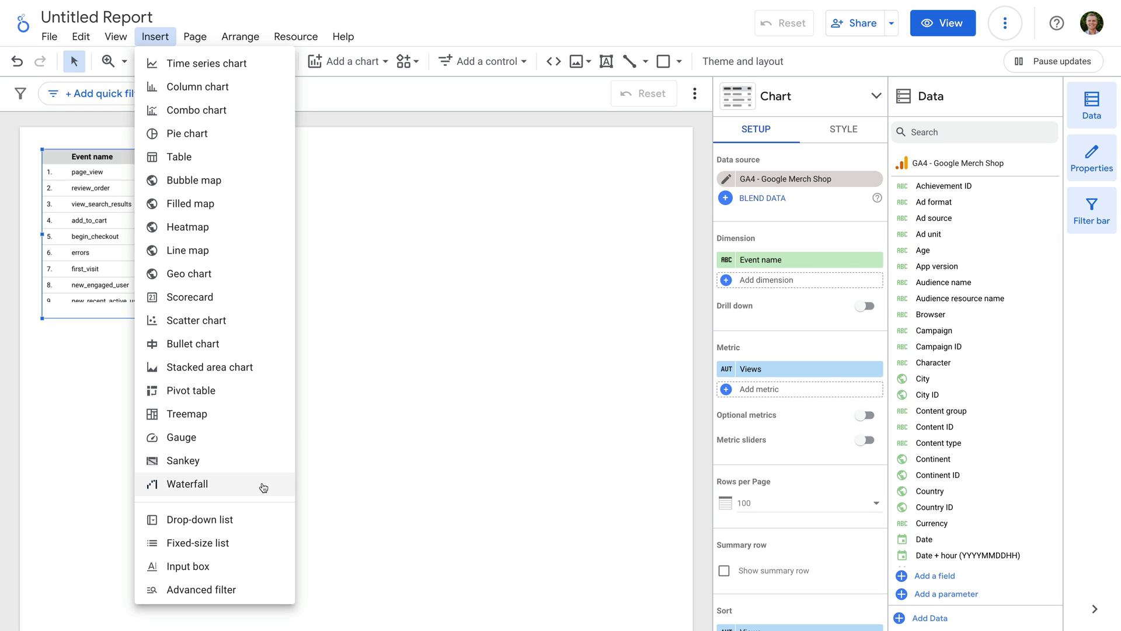
left_click(391, 198)
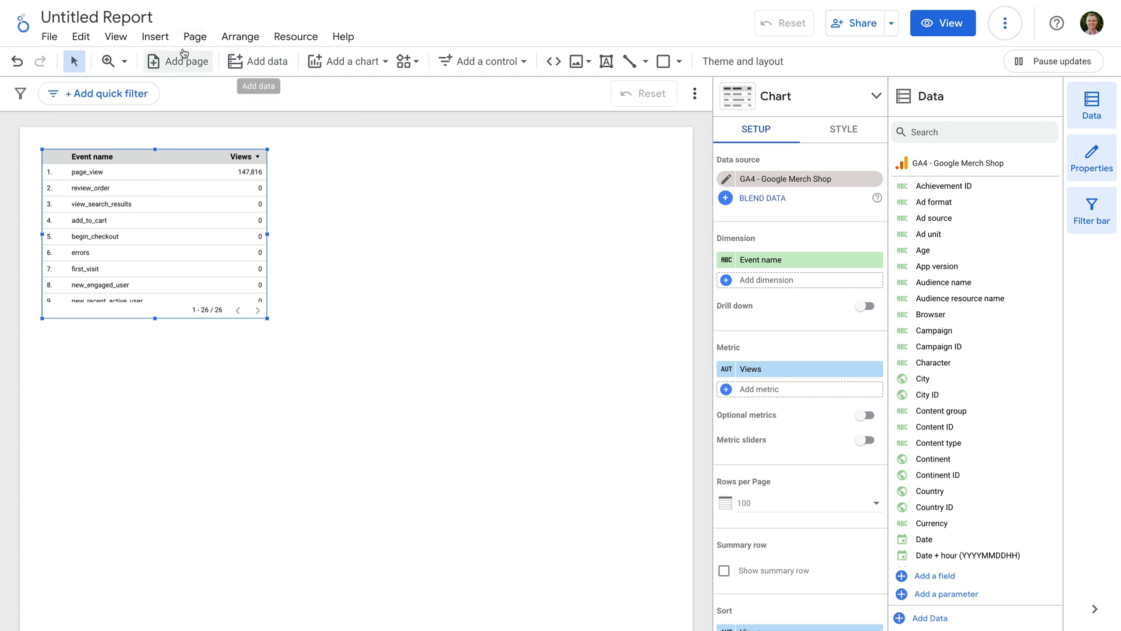
Rename the report as Traffic Acquisition by Loves Data.
left_click(94, 16)
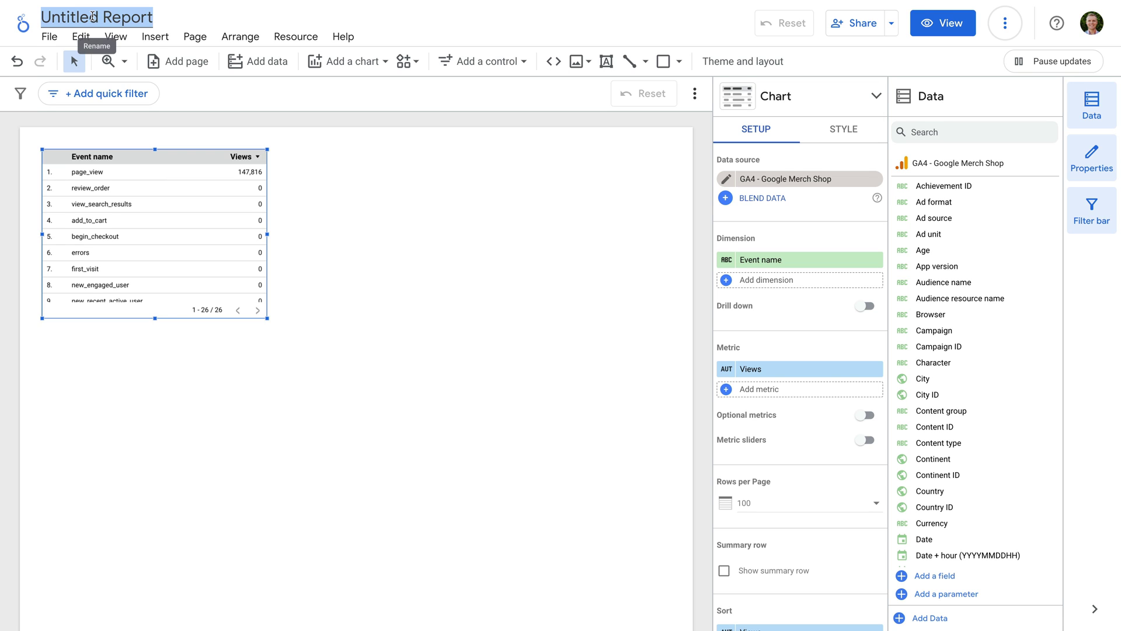
type("Tra")
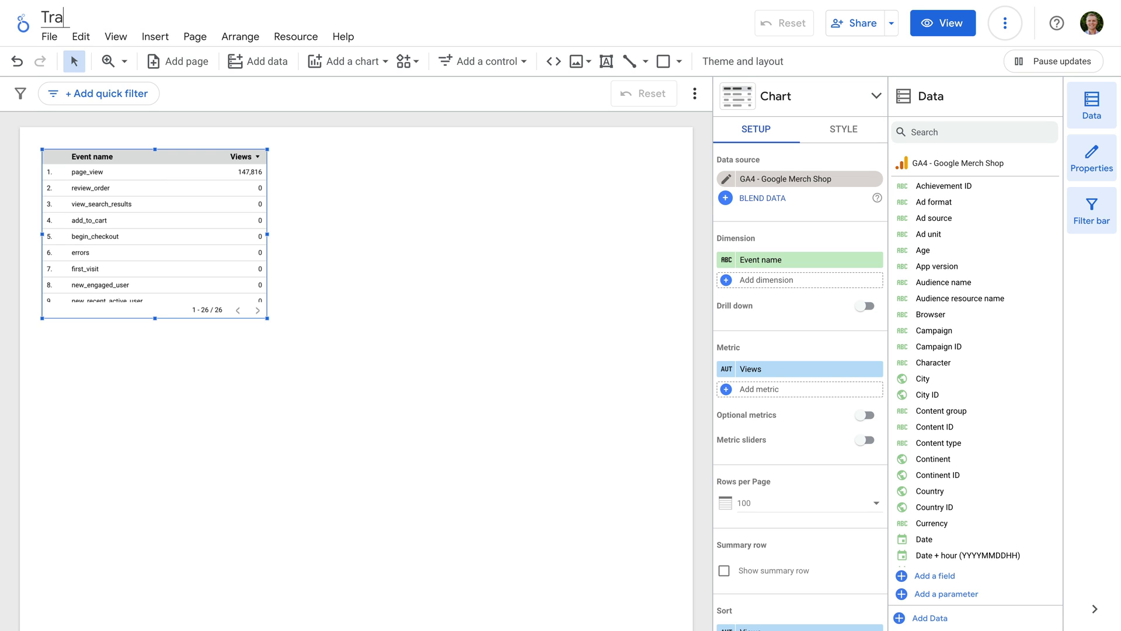
type("ffic Acqu")
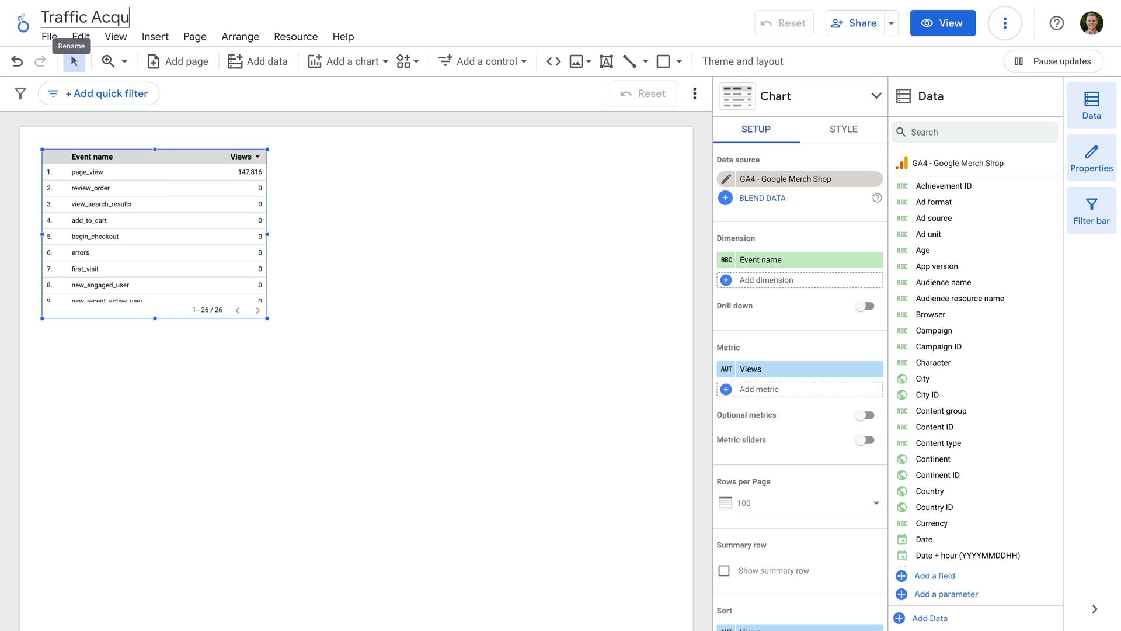
type("isition by Loves")
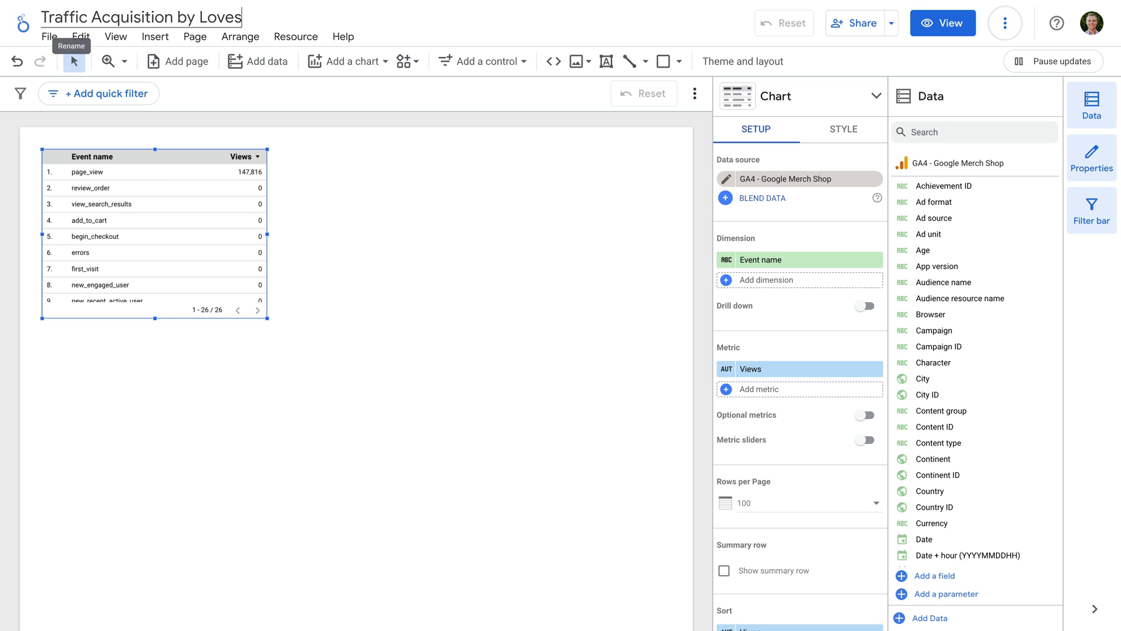
type(" Data")
left_click(370, 184)
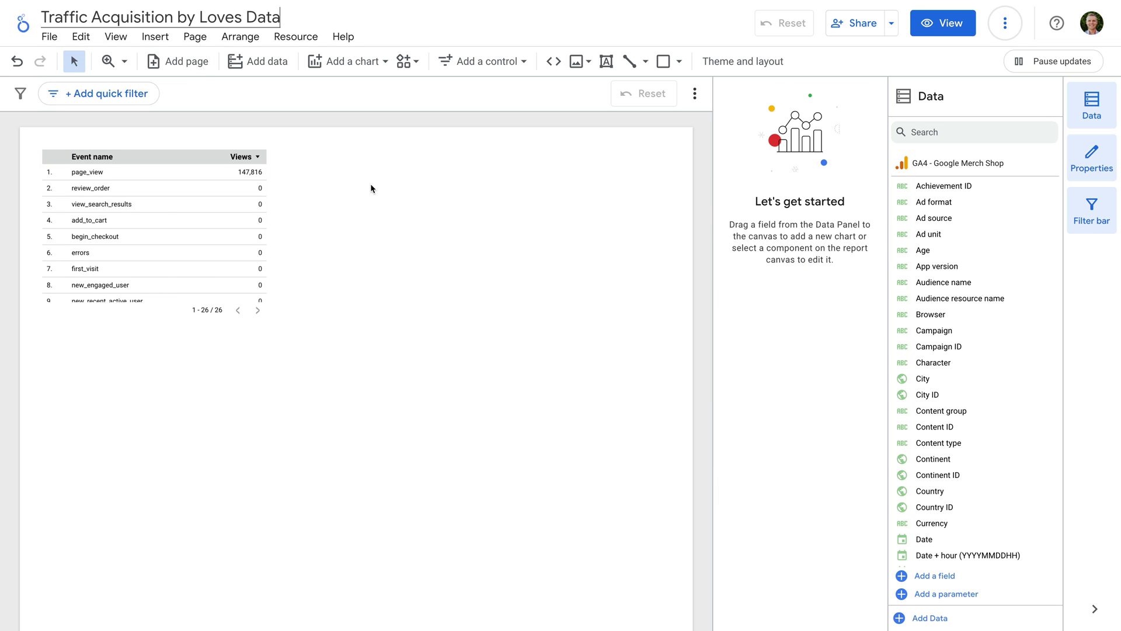
Delete the default event name table from the report canvas.
left_click(204, 198)
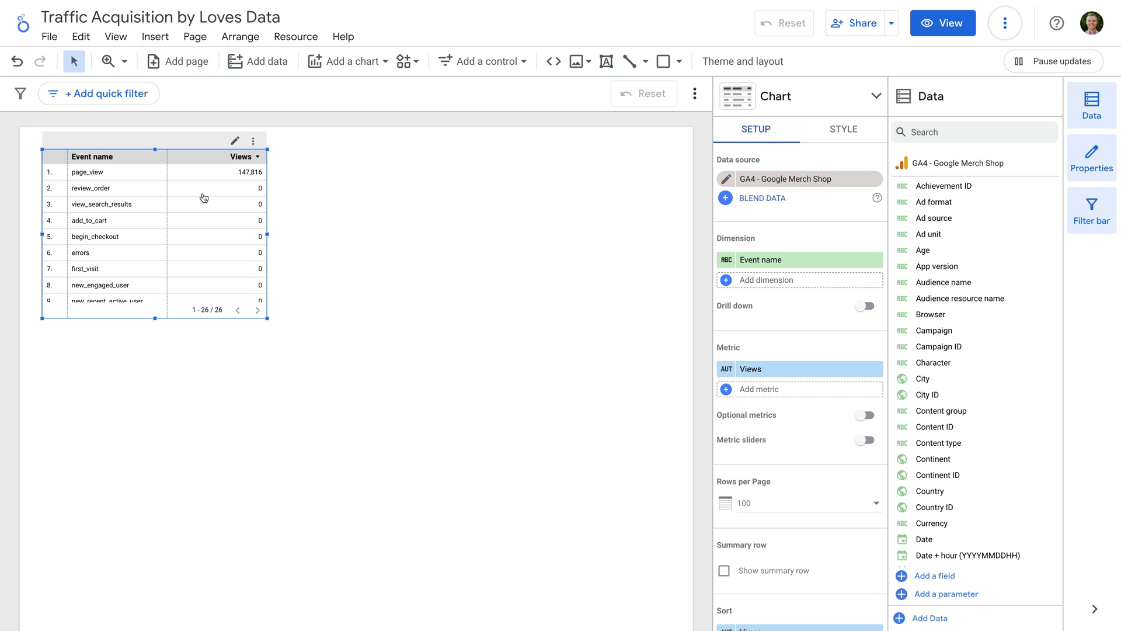
key("Delete")
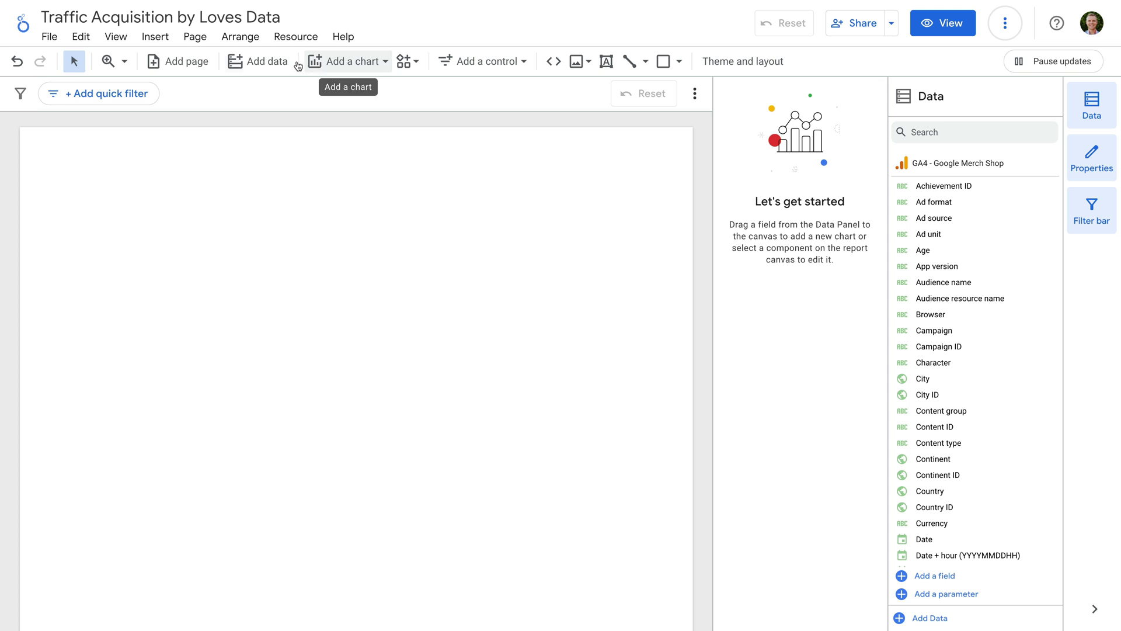
Set the report's canvas size to US letter (4:3) - Portrait in the theme and layout settings.
left_click(51, 40)
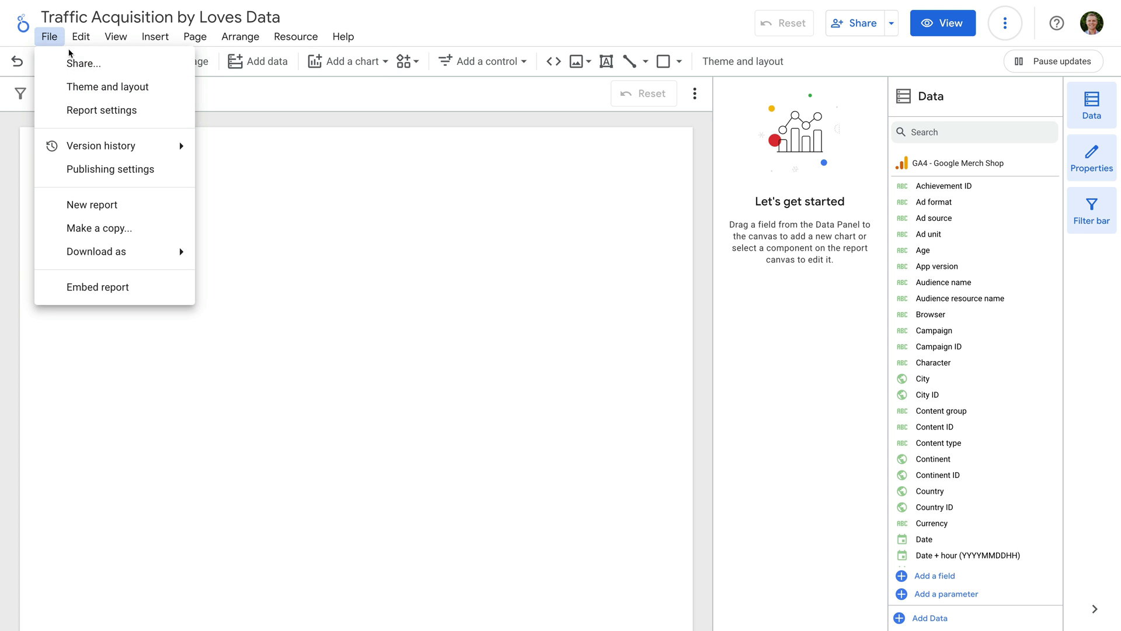
left_click(118, 96)
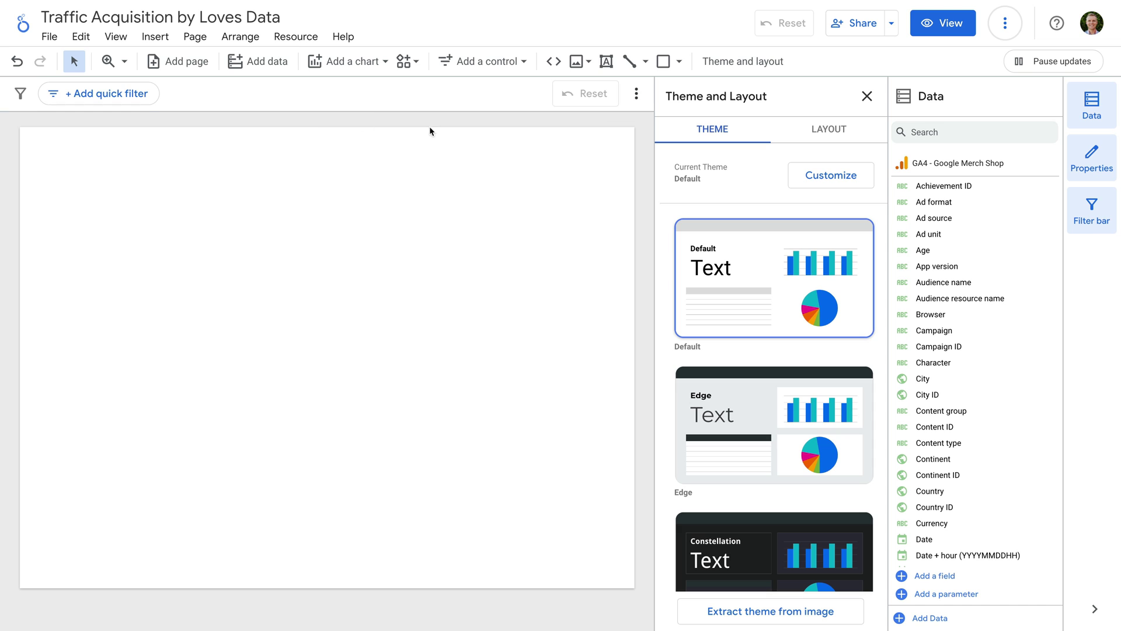
left_click(809, 135)
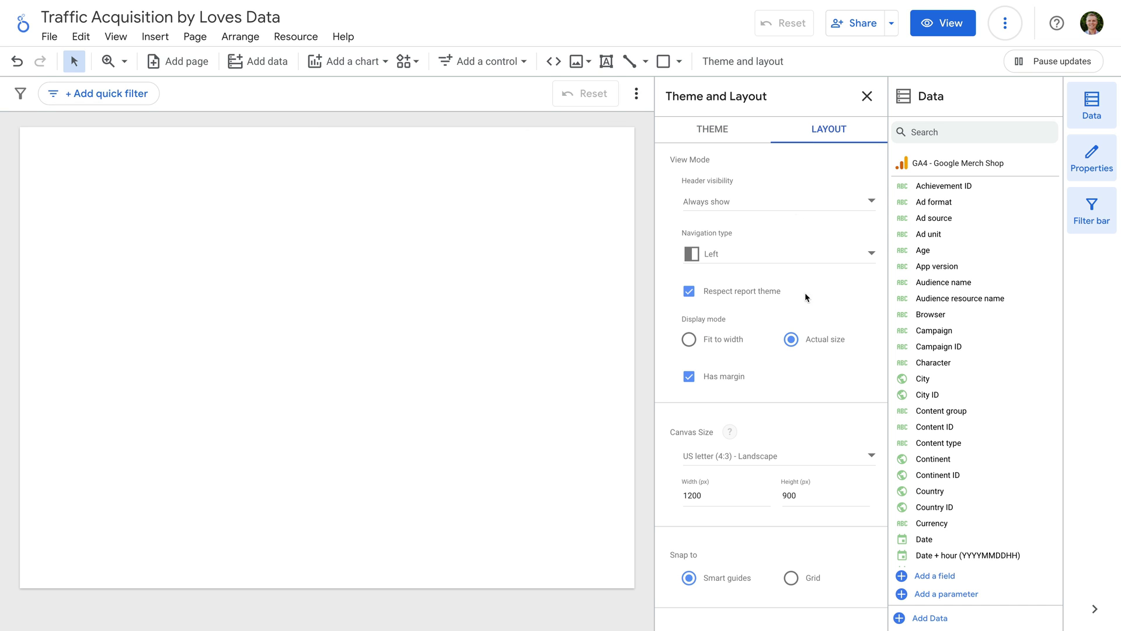
scroll(803, 383, "down", 1)
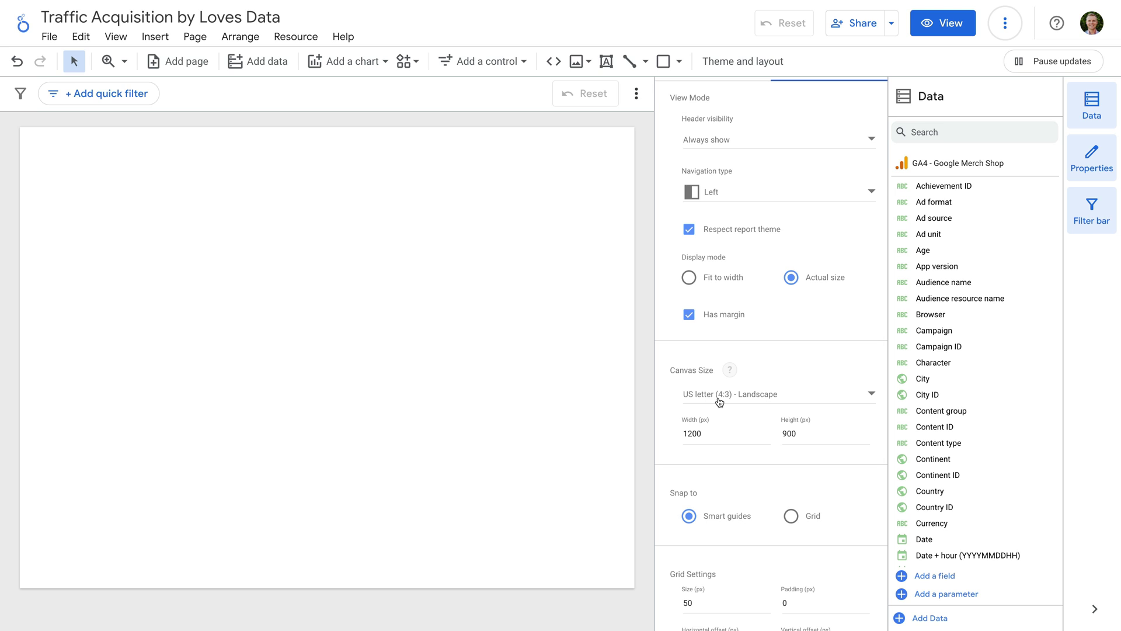
left_click(771, 399)
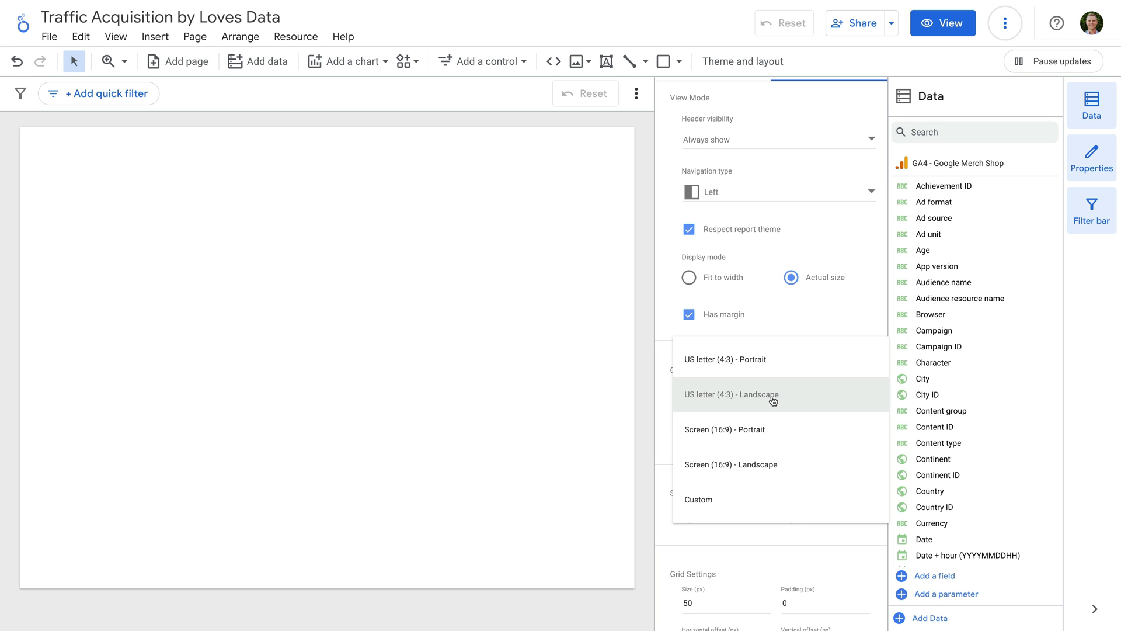
left_click(772, 366)
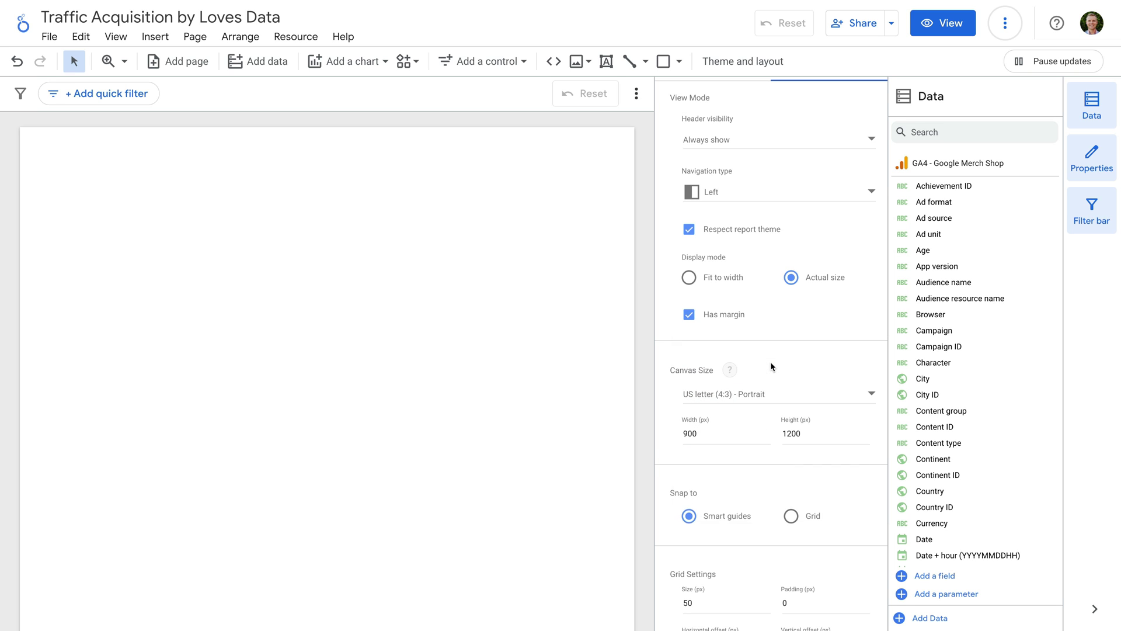
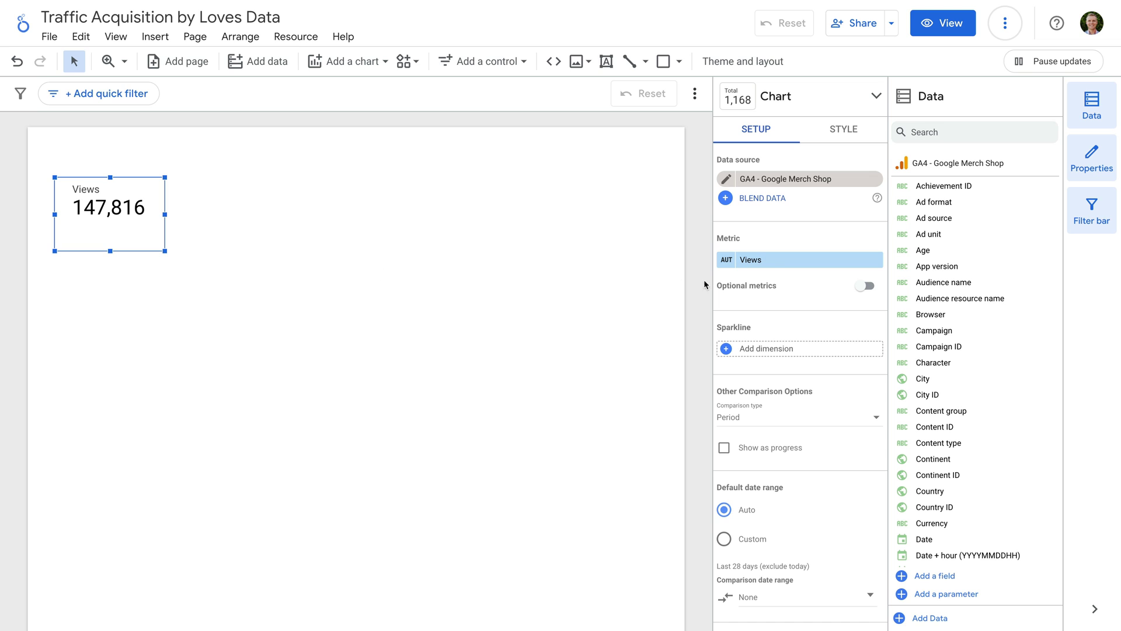
Change the scorecard's metric from Views to Active users.
left_click(780, 260)
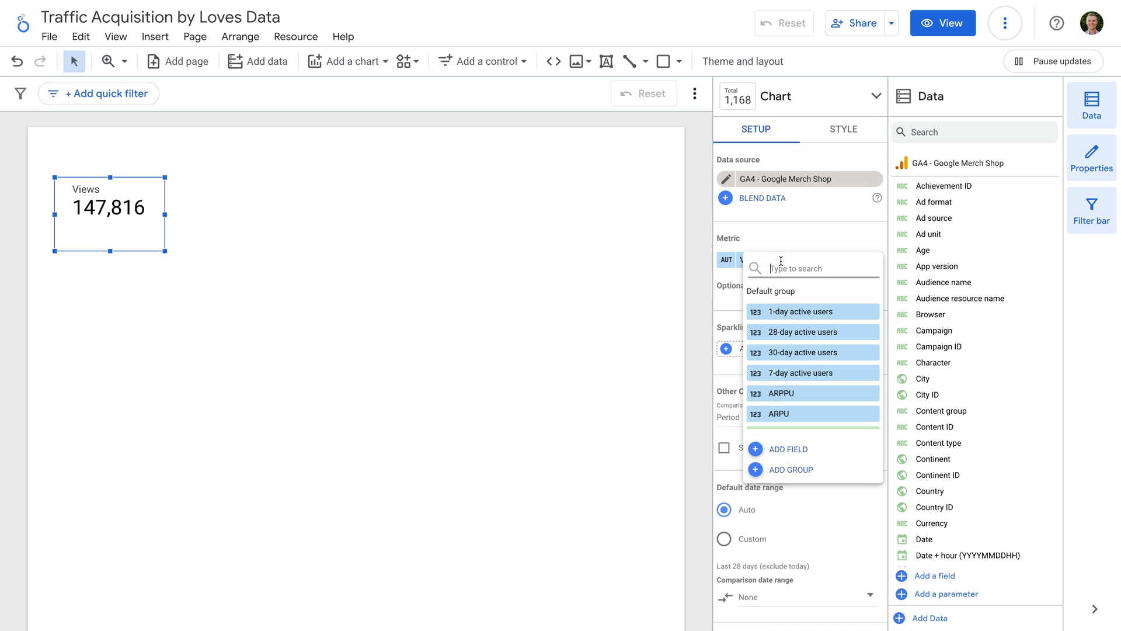
type("active users")
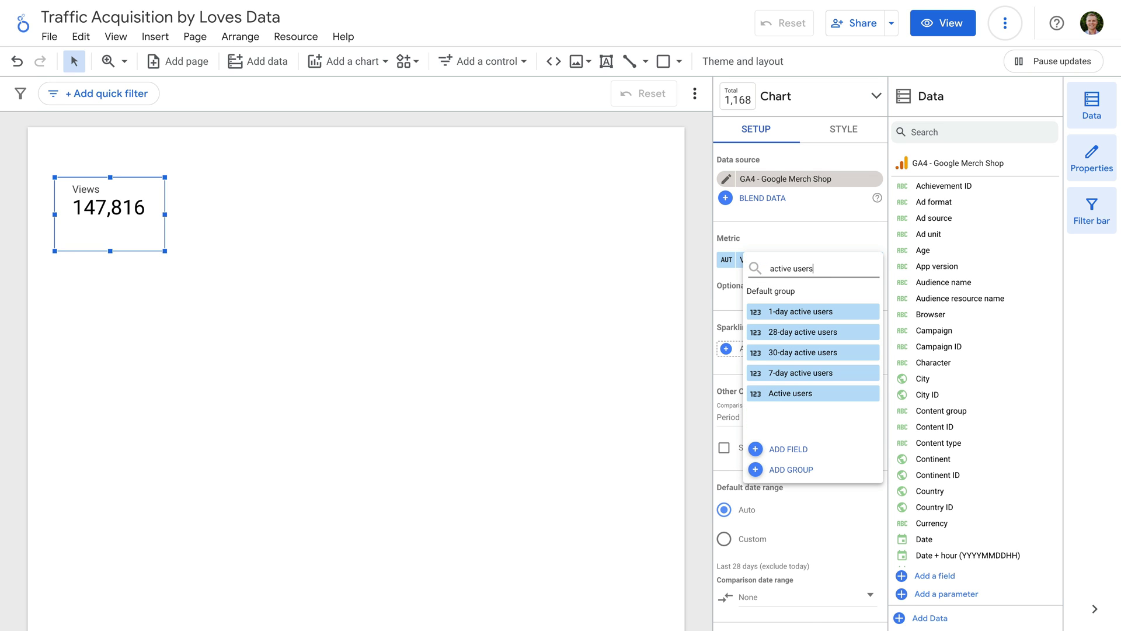
left_click(788, 392)
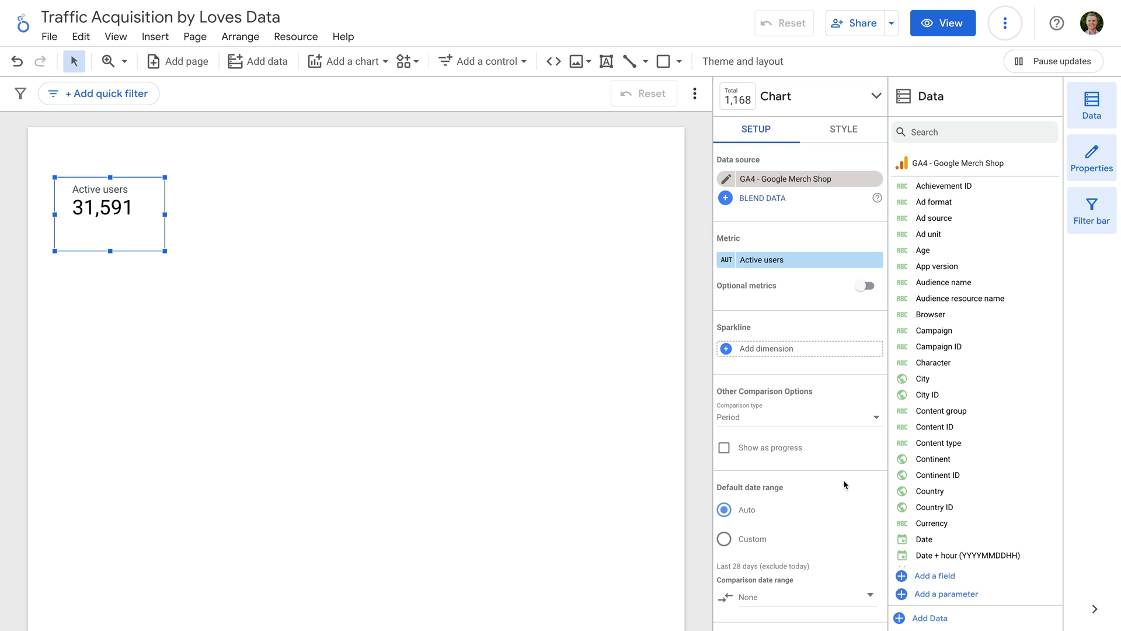
Set the Active users scorecard's comparison date range to Previous period and apply it.
scroll(843, 483, "down", 2)
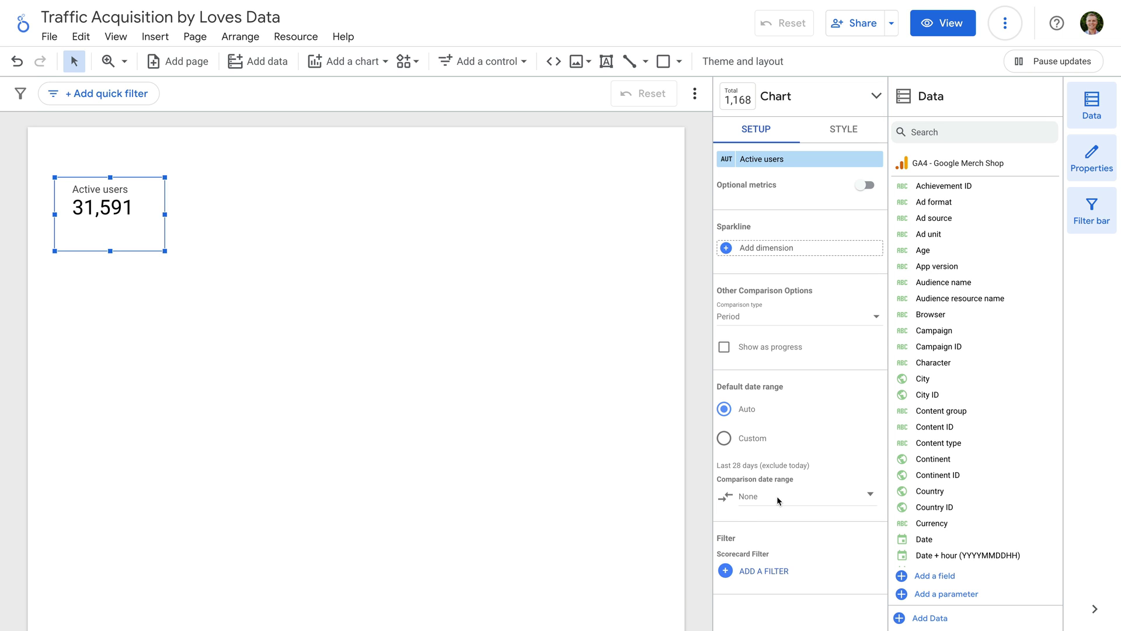
left_click(776, 497)
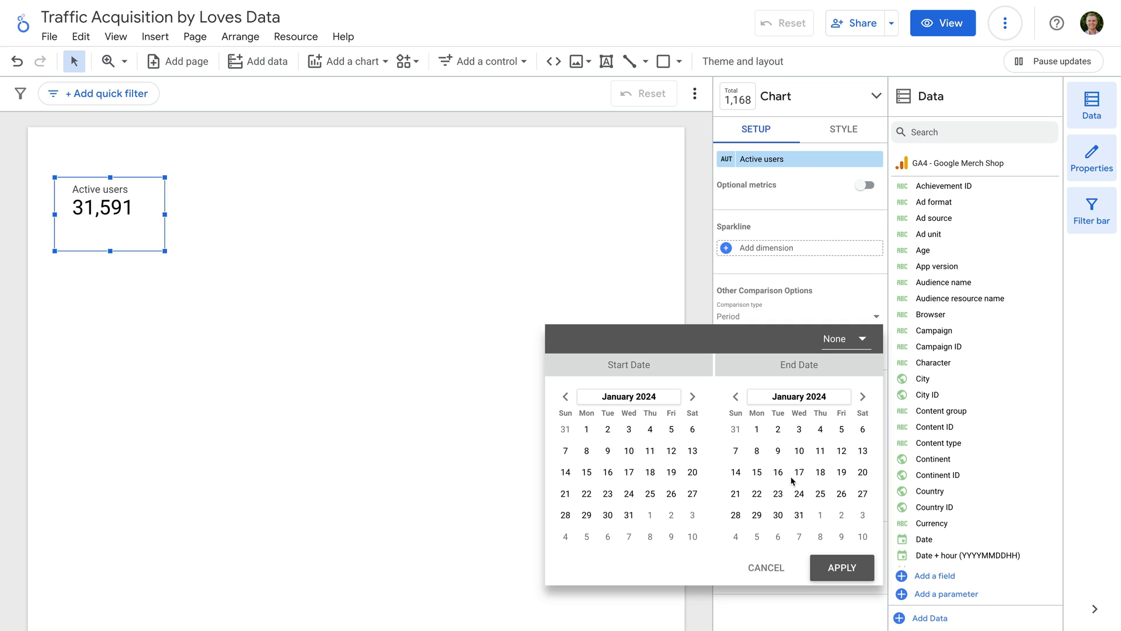
left_click(851, 343)
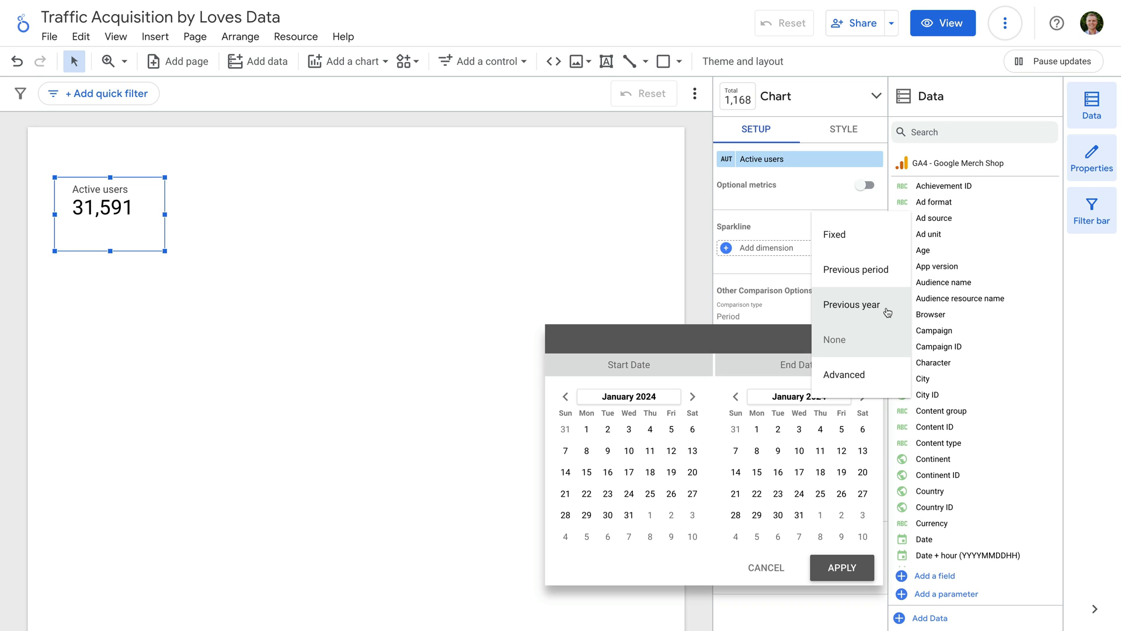
left_click(873, 270)
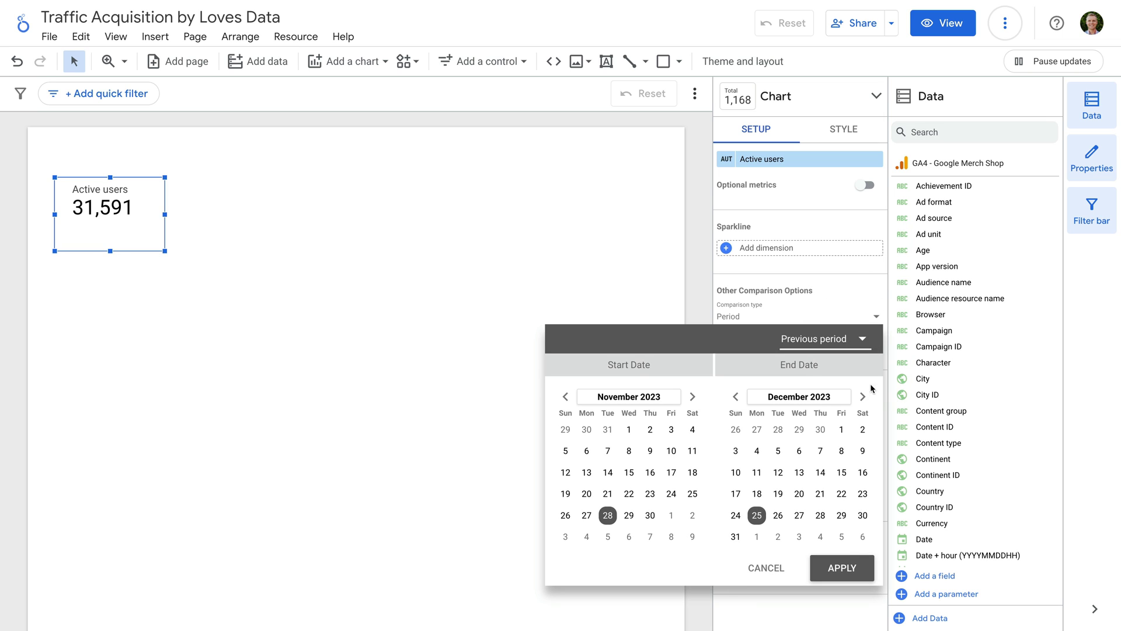
left_click(844, 563)
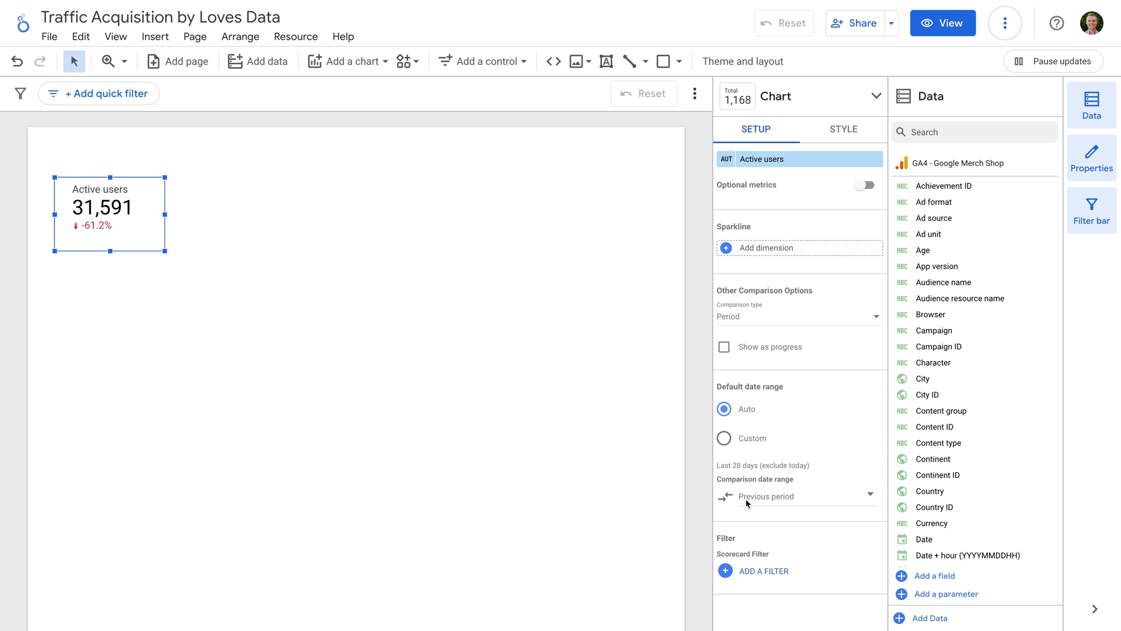
Copy and paste the Active users scorecard, and place the copy beside the original in the same row.
left_click(83, 36)
left_click(128, 146)
left_click(81, 36)
left_click(112, 168)
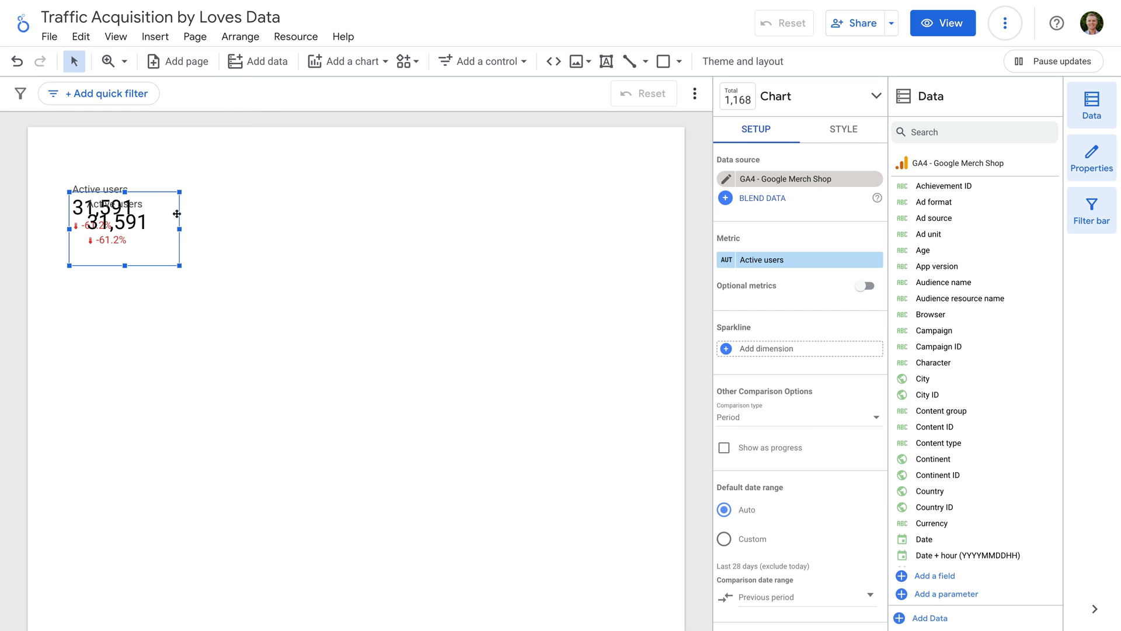
left_click_drag(177, 214, 260, 213)
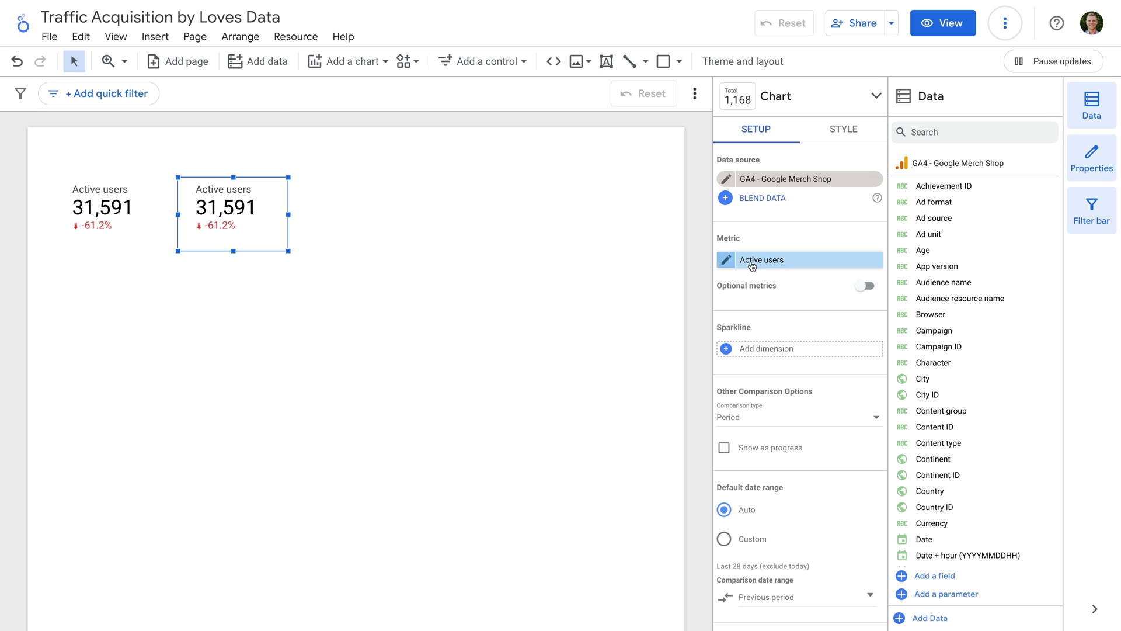
Set the copied scorecard's metric to Average session duration.
left_click(793, 259)
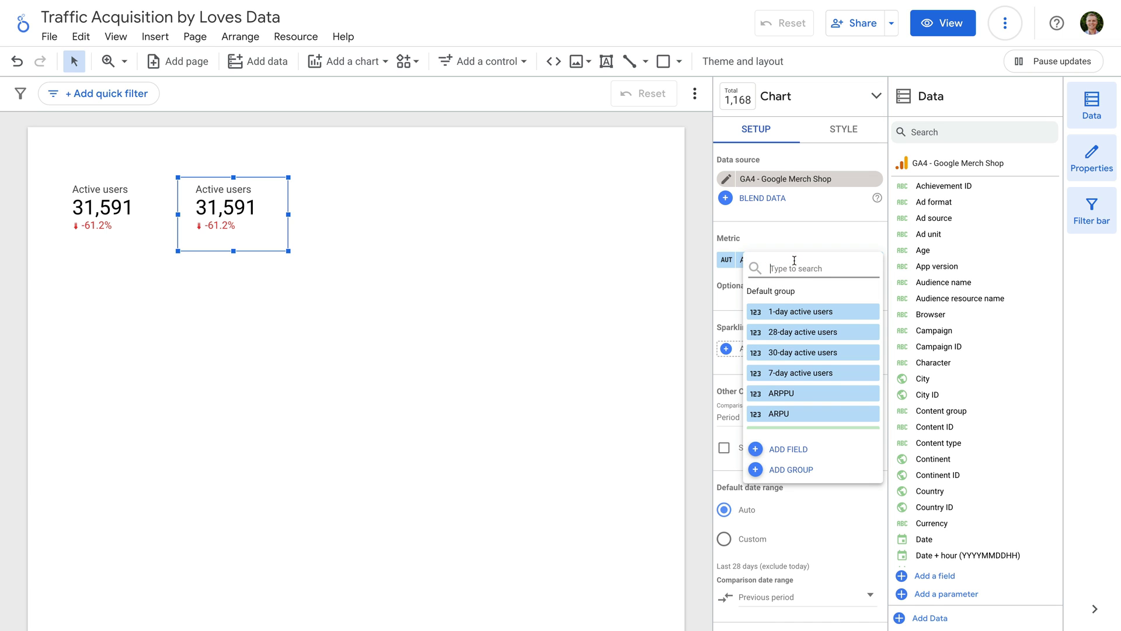
type("averag")
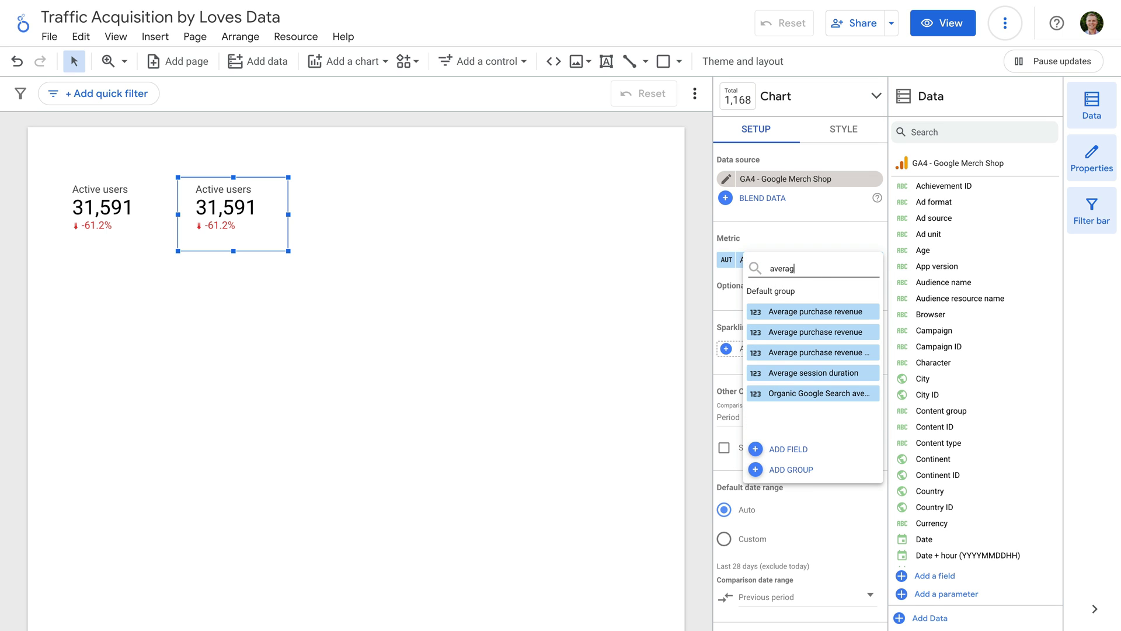
type("e session duration")
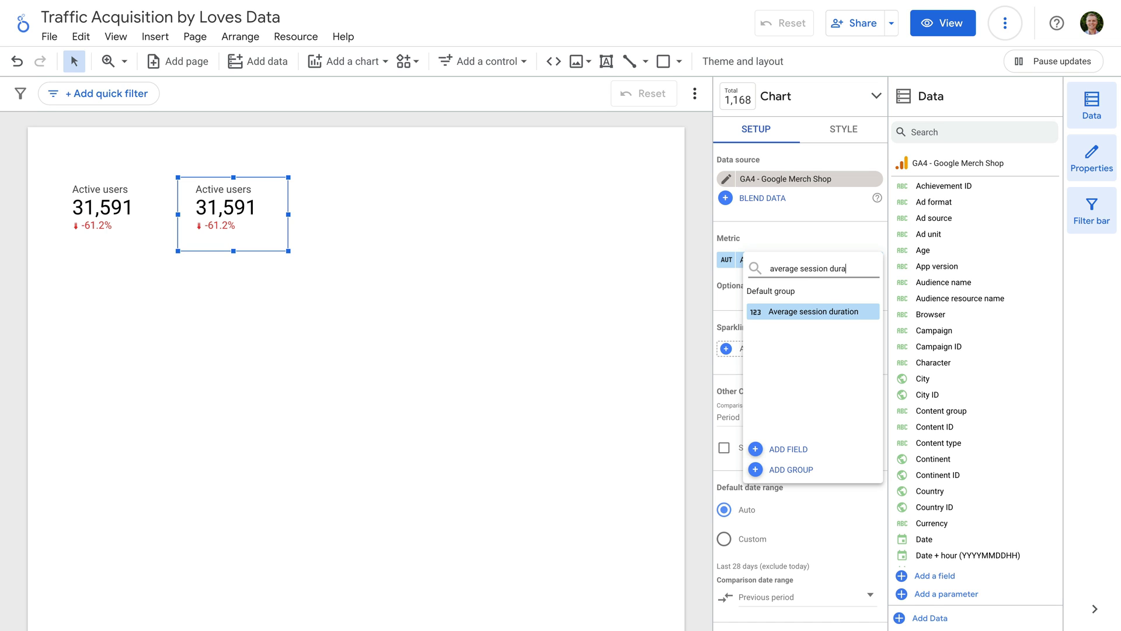
left_click(802, 311)
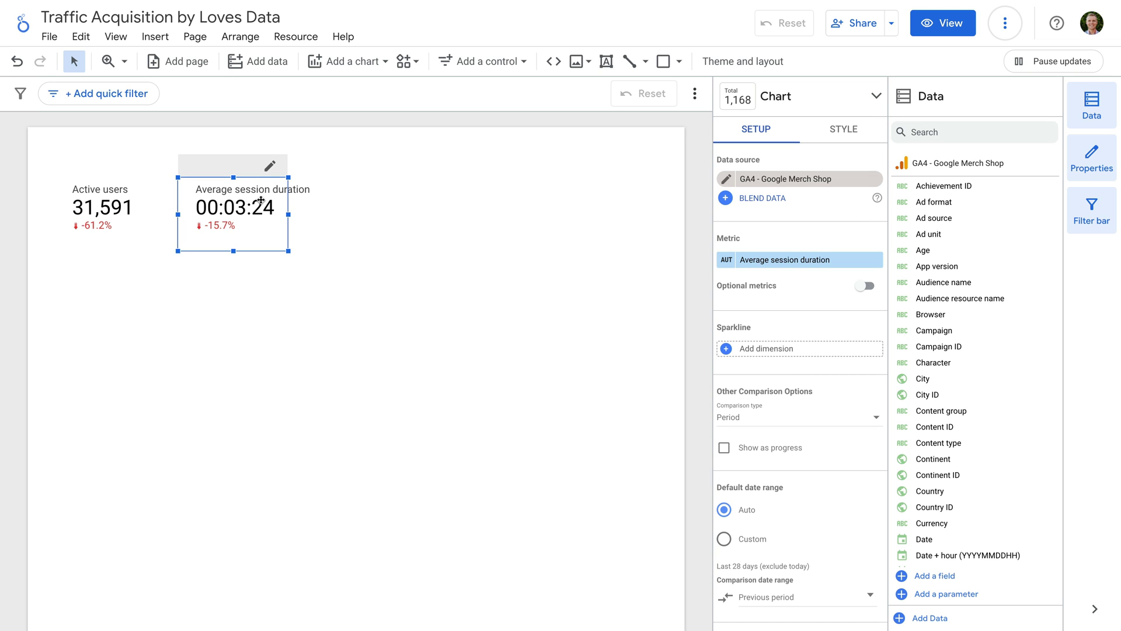
Duplicate the Average session duration scorecard to its right and set the copy's metric to Conversions.
left_click_drag(261, 200, 374, 199)
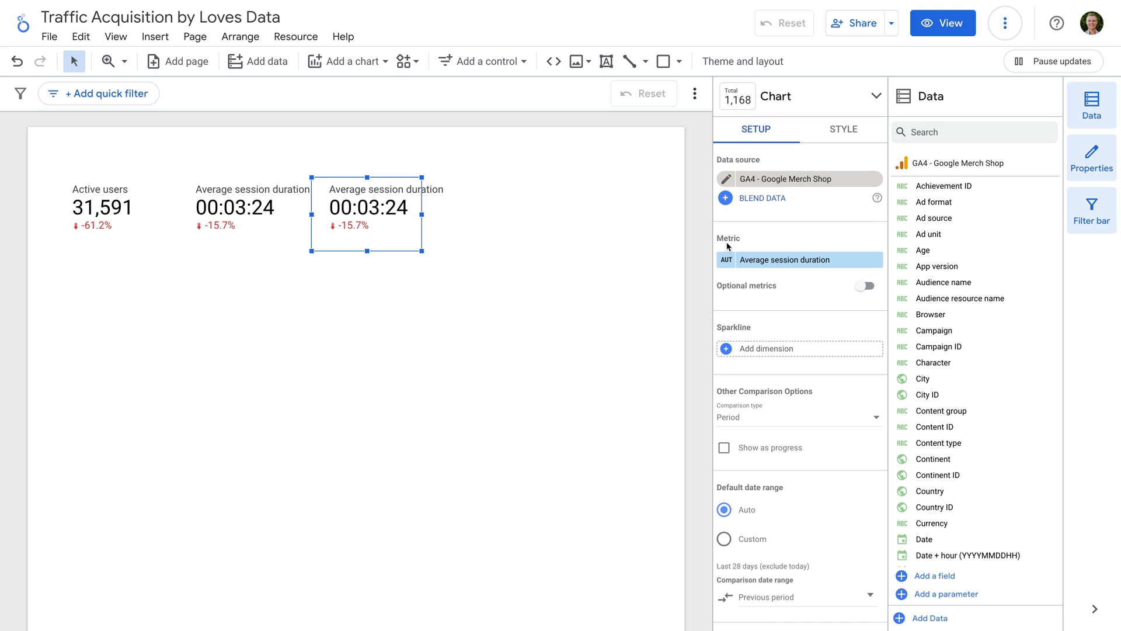
left_click(793, 259)
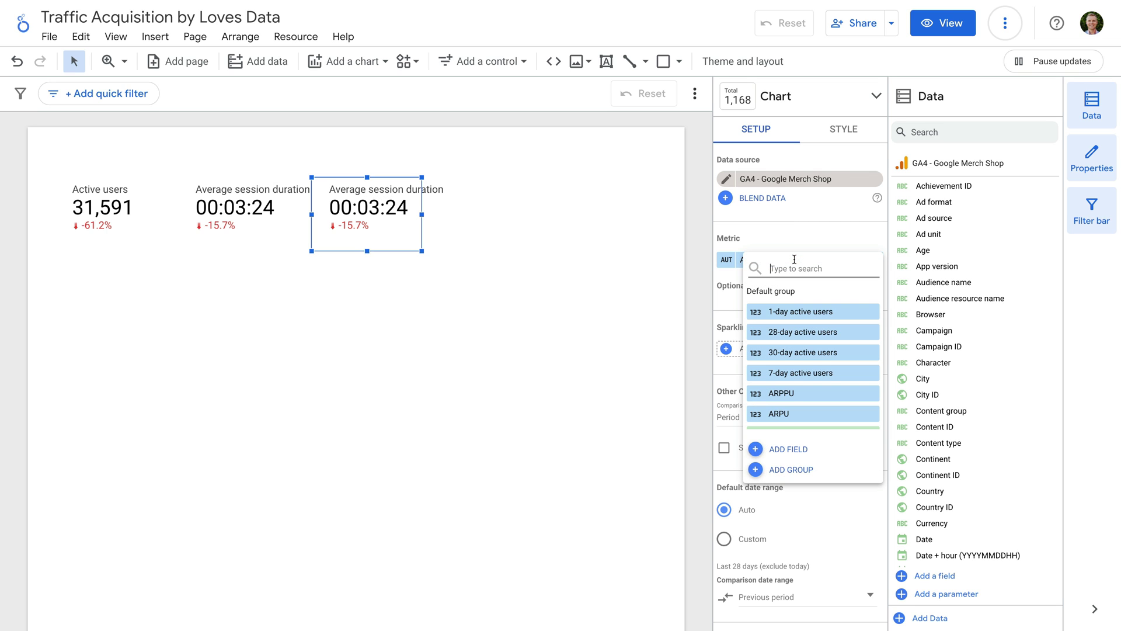
type("conversions")
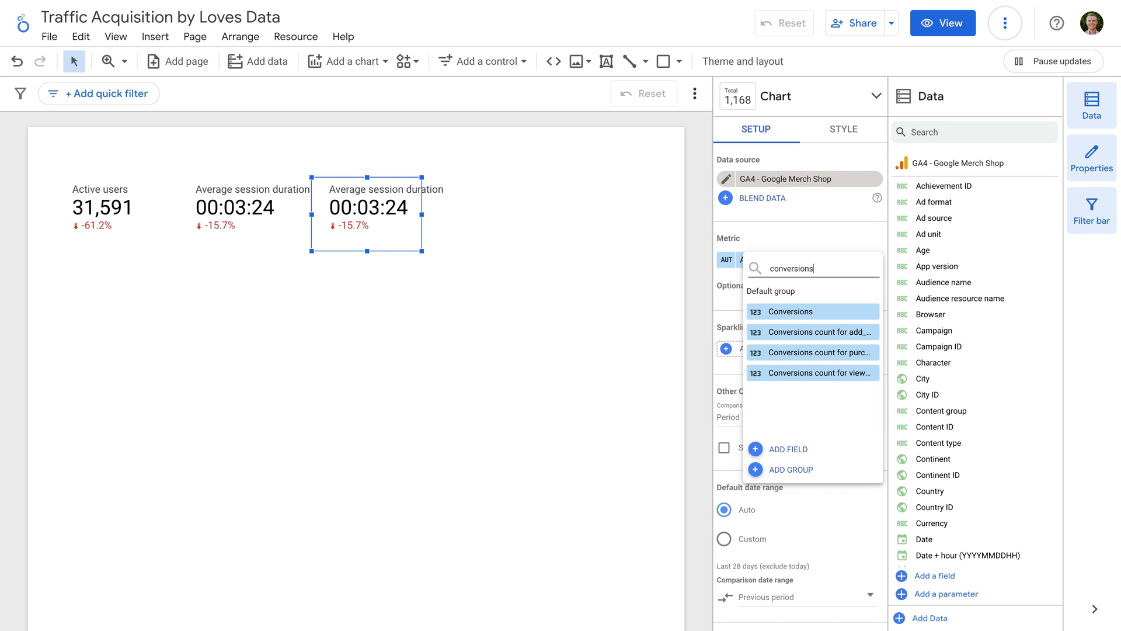
left_click(823, 315)
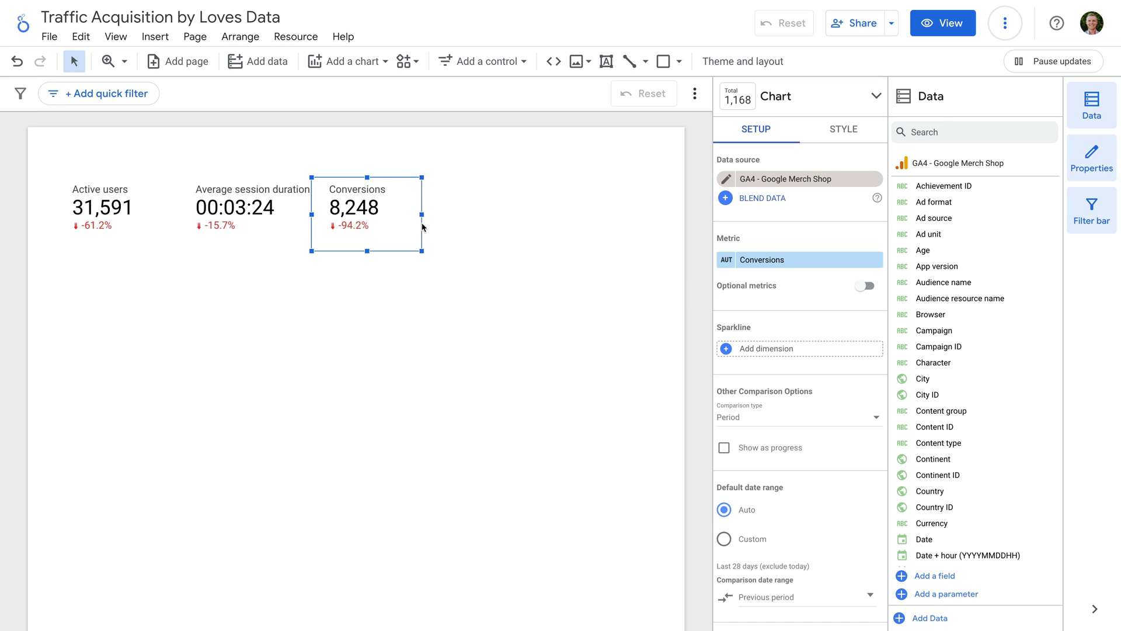
Duplicate the Conversions scorecard to its right and set the copy's metric to Total revenue.
left_click_drag(410, 218, 516, 206)
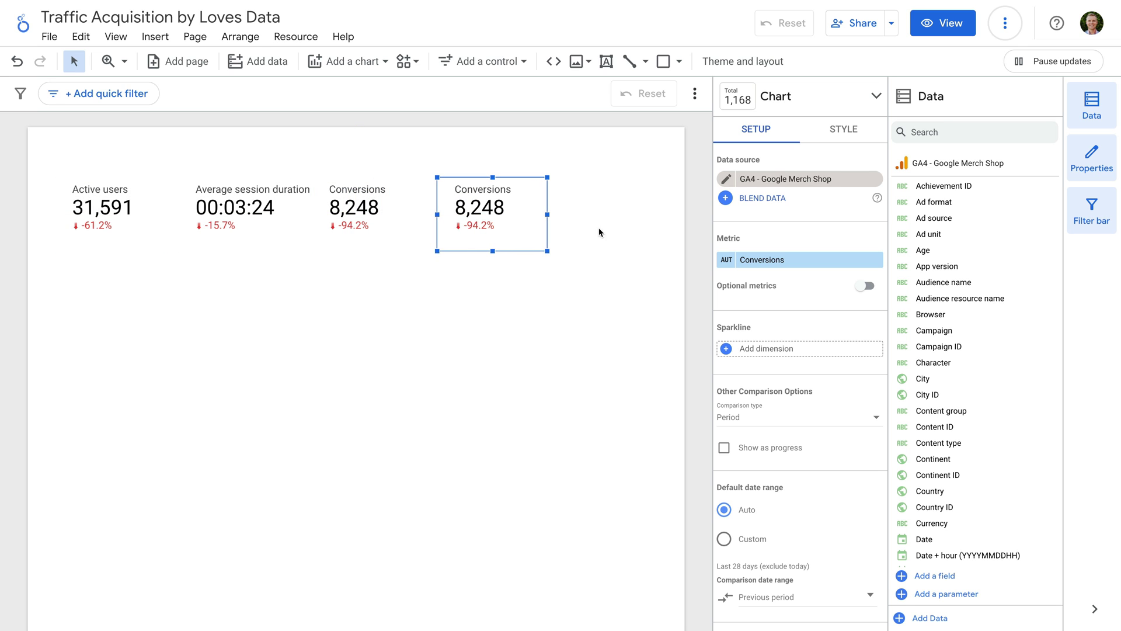
left_click(759, 259)
type("total revenue")
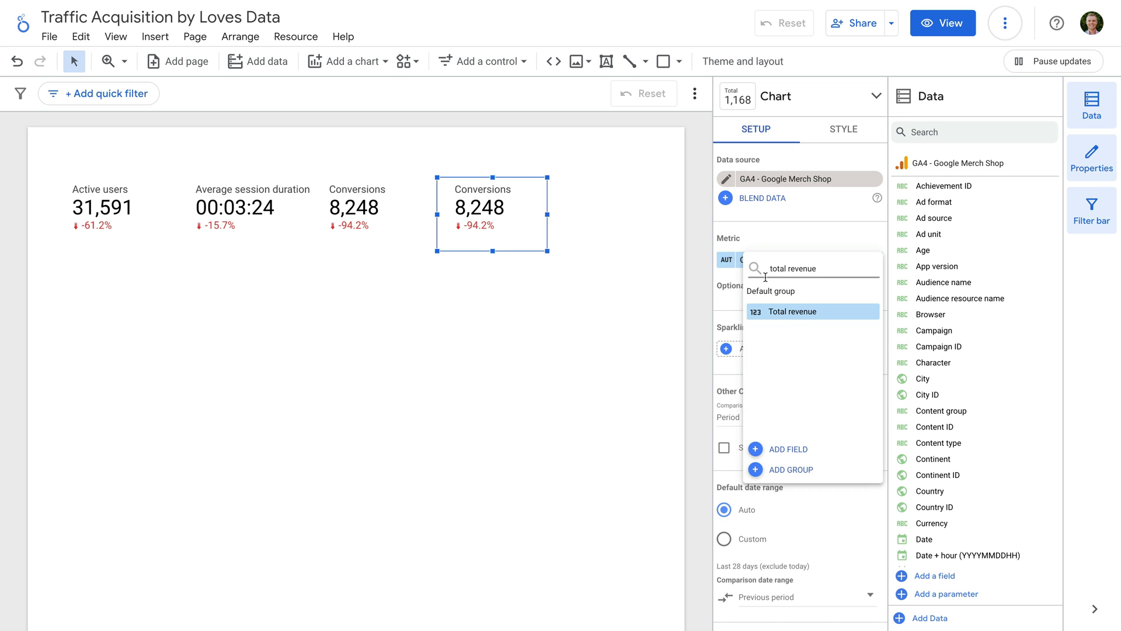
left_click(793, 311)
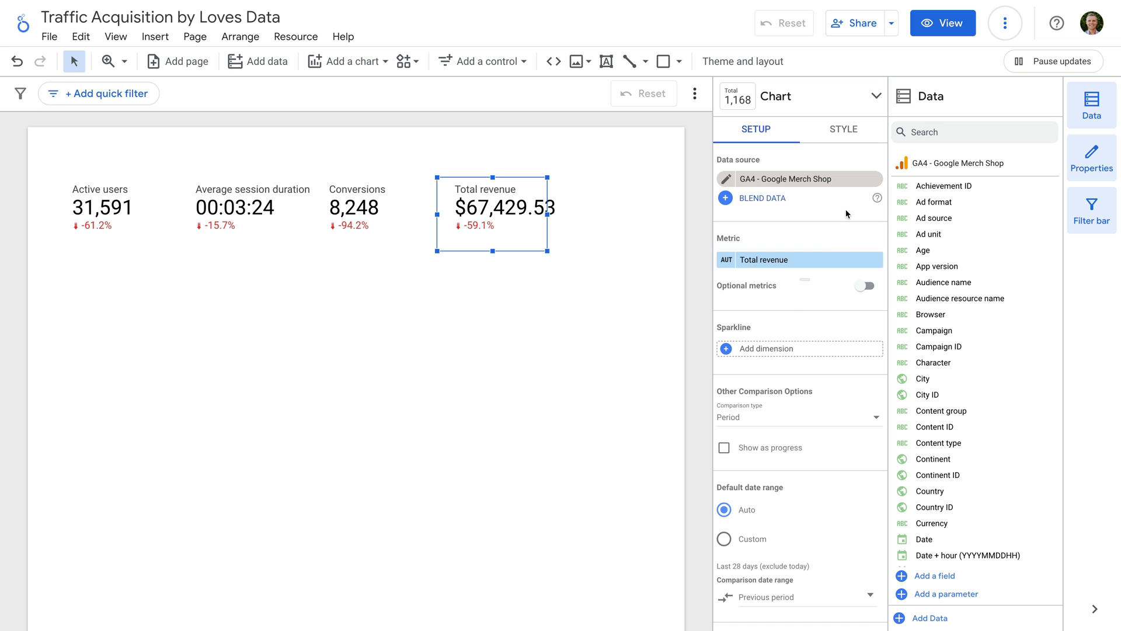
Show the Total revenue scorecard's primary metric as compact numbers with a decimal precision of 0.
left_click(856, 133)
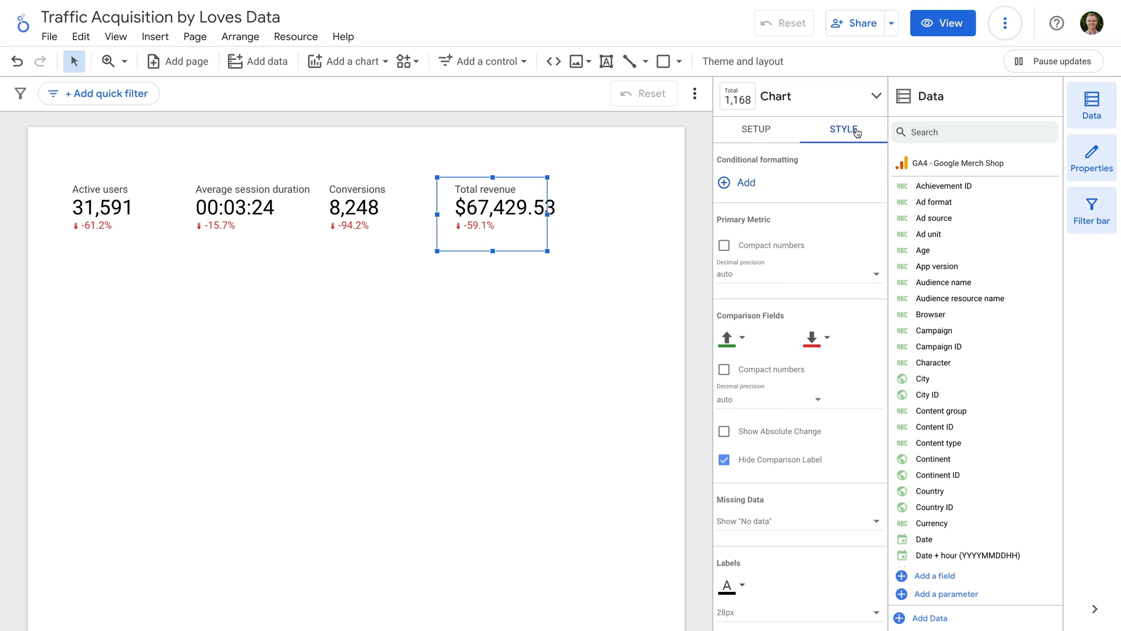
left_click(724, 247)
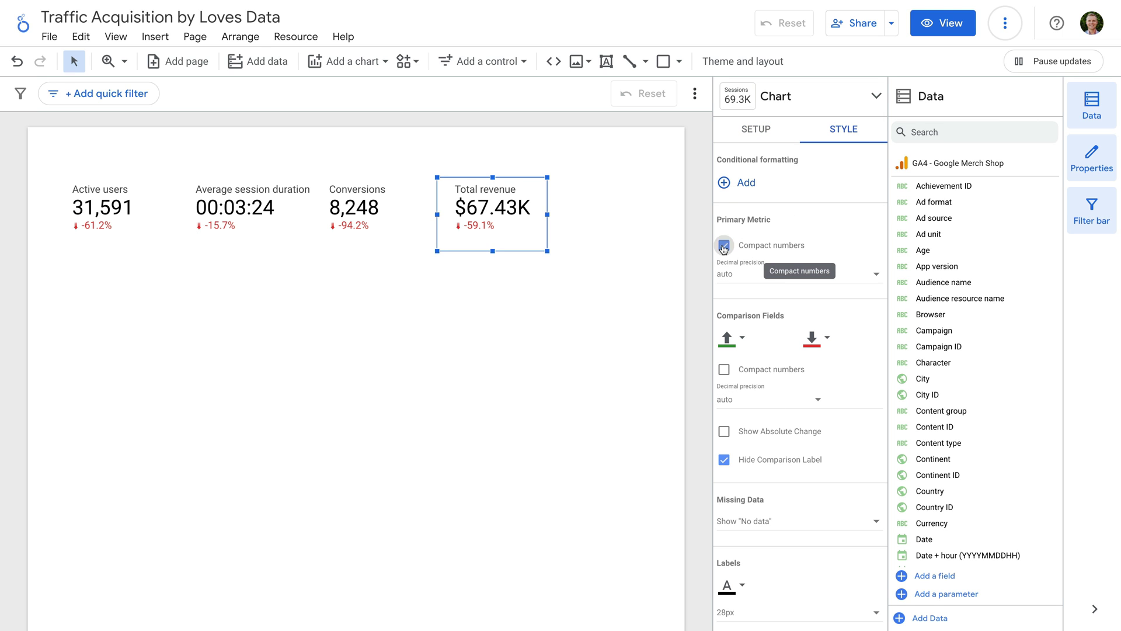
left_click(754, 275)
left_click(754, 313)
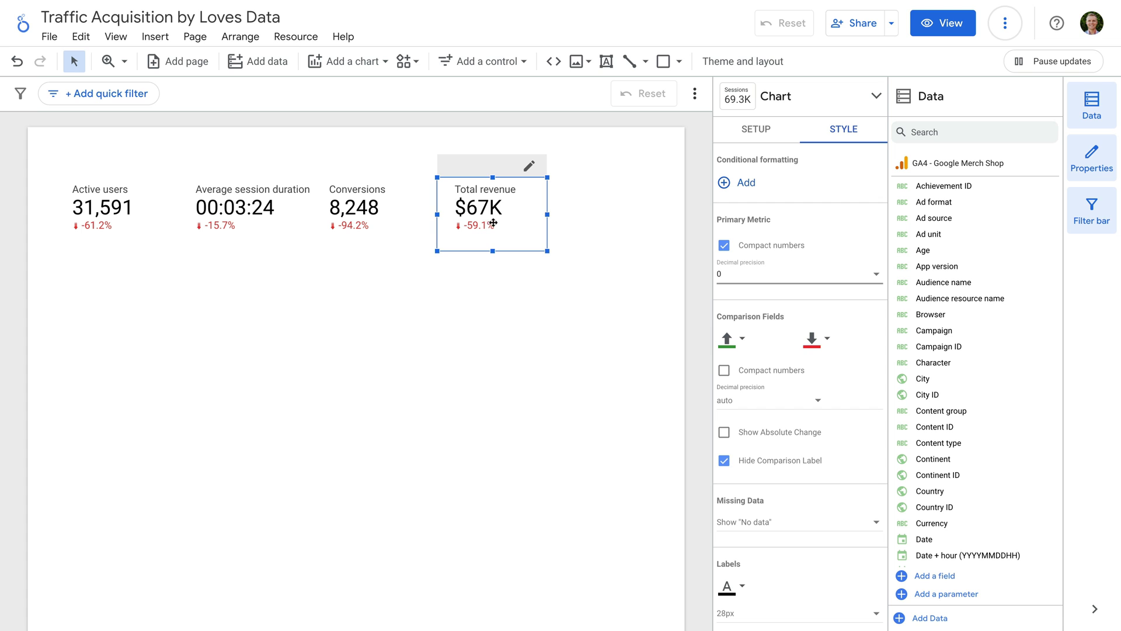
Shift the Average session duration, Conversions and Total revenue scorecards slightly right to adjust the row's spacing.
left_click_drag(230, 211, 239, 211)
left_click_drag(358, 215, 363, 215)
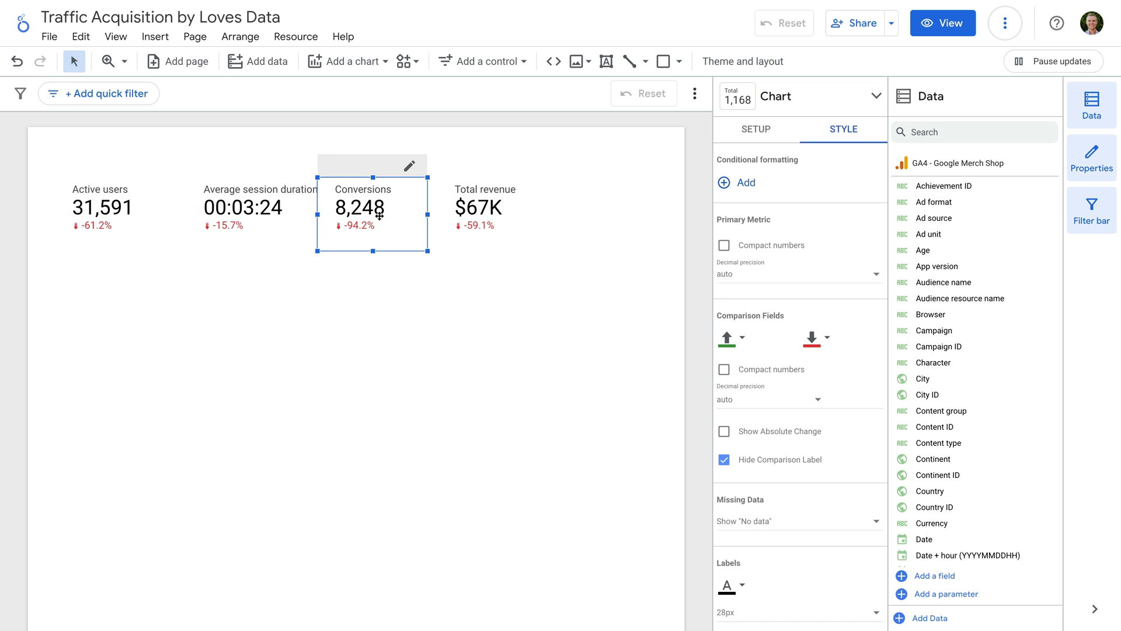
left_click_drag(466, 216, 477, 216)
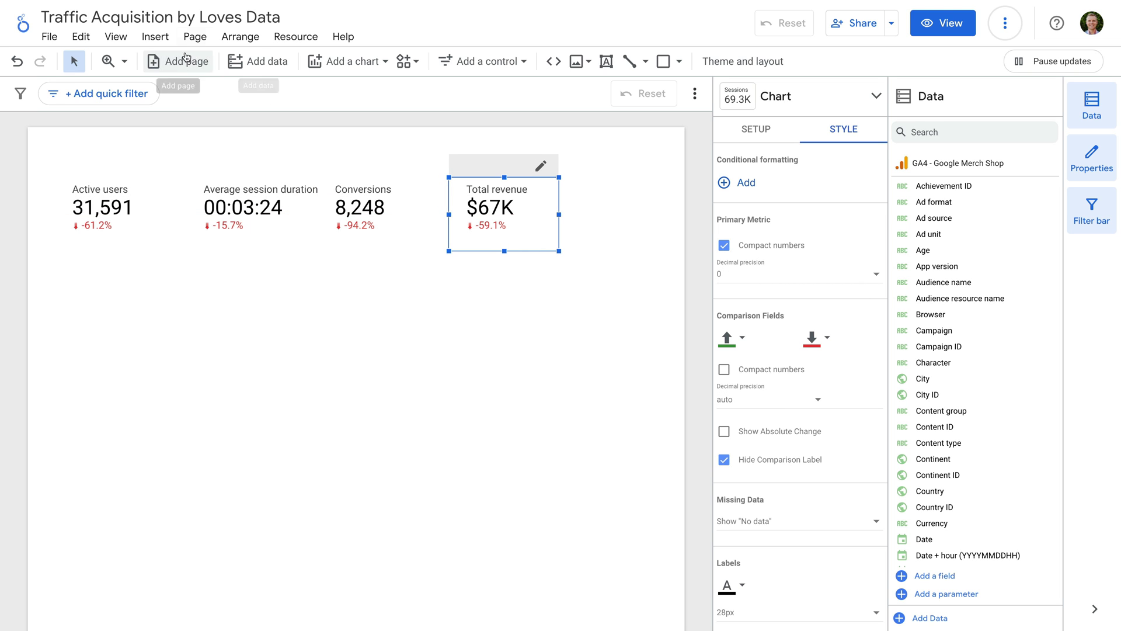
Insert a table beneath the scorecards, starting below Active users, and narrow it slightly to fit about half the page width.
left_click(155, 37)
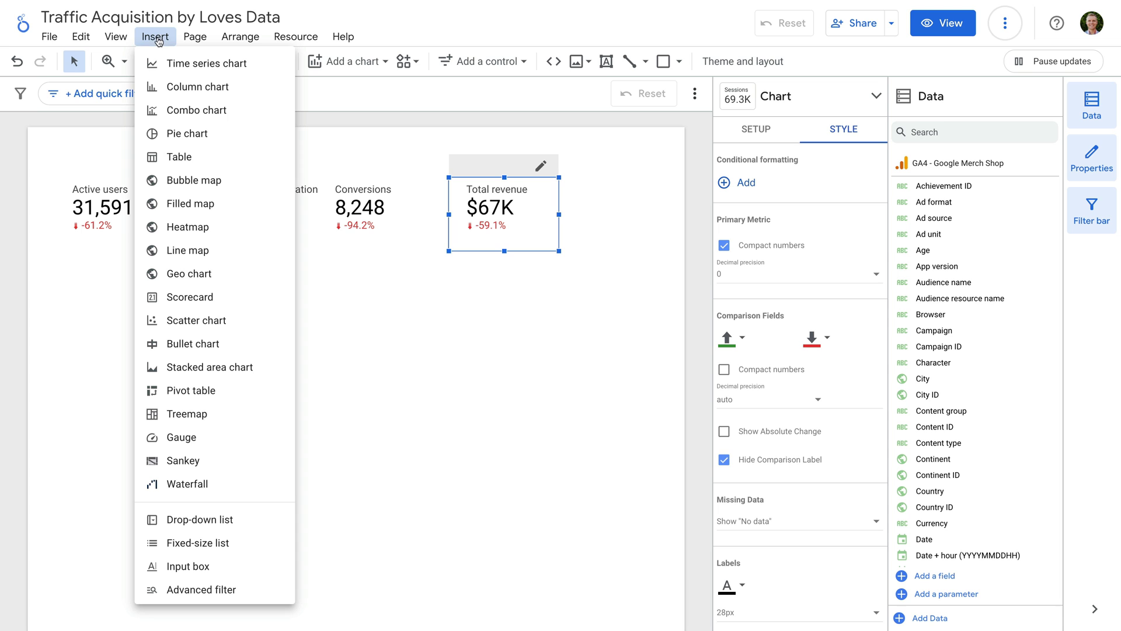
left_click(215, 157)
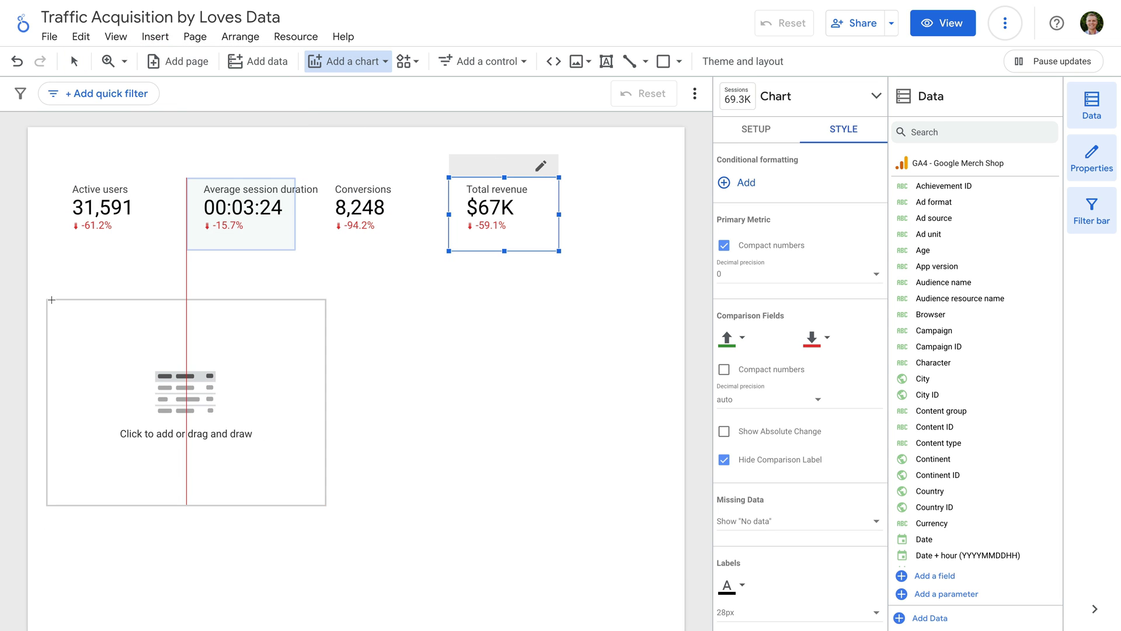
left_click(55, 300)
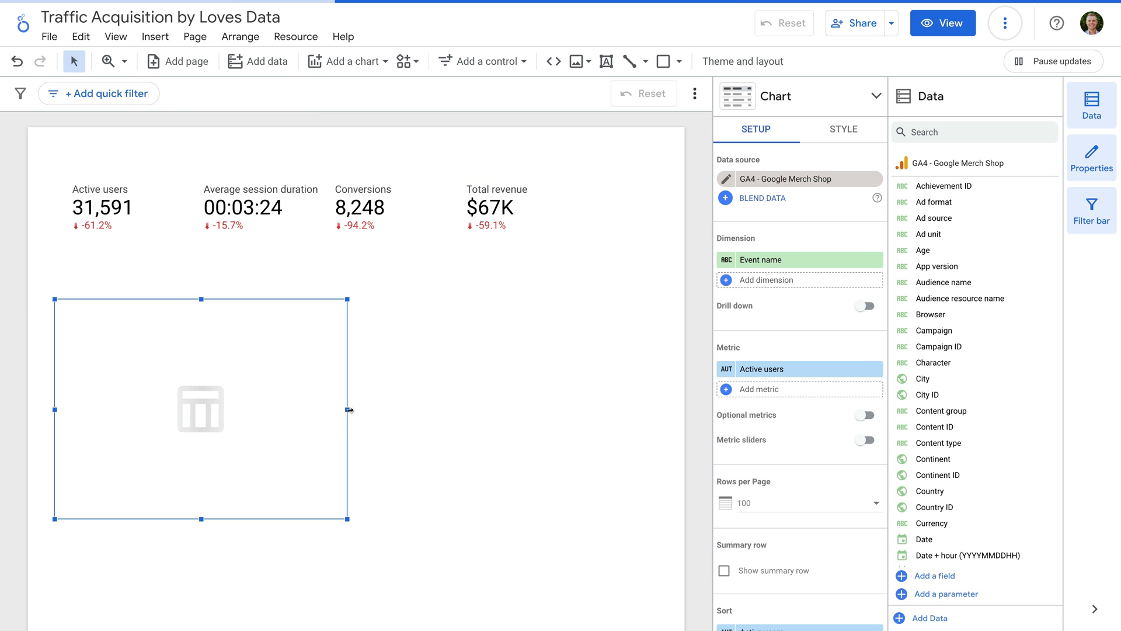
left_click_drag(348, 410, 334, 409)
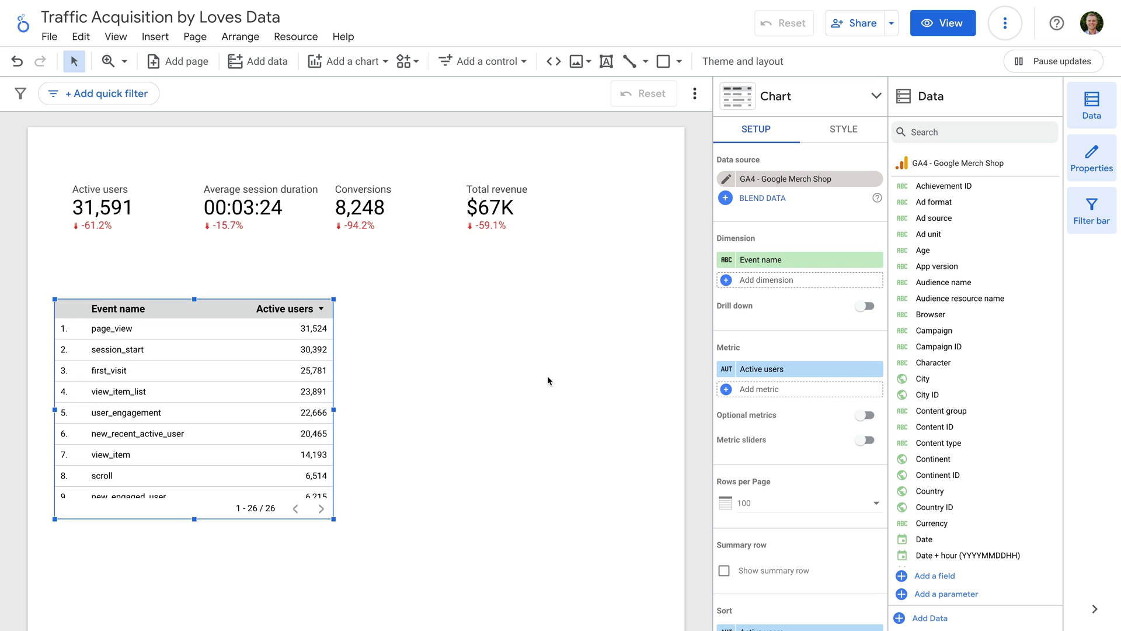
Set the table's dimension to Session default channel group.
left_click(796, 266)
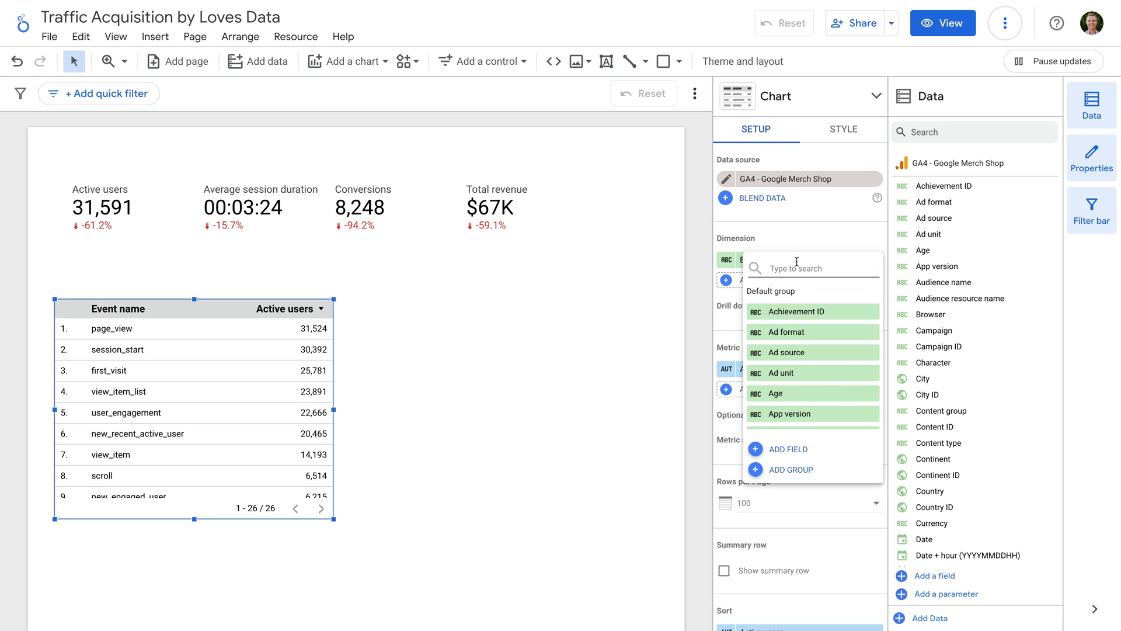
type("session default")
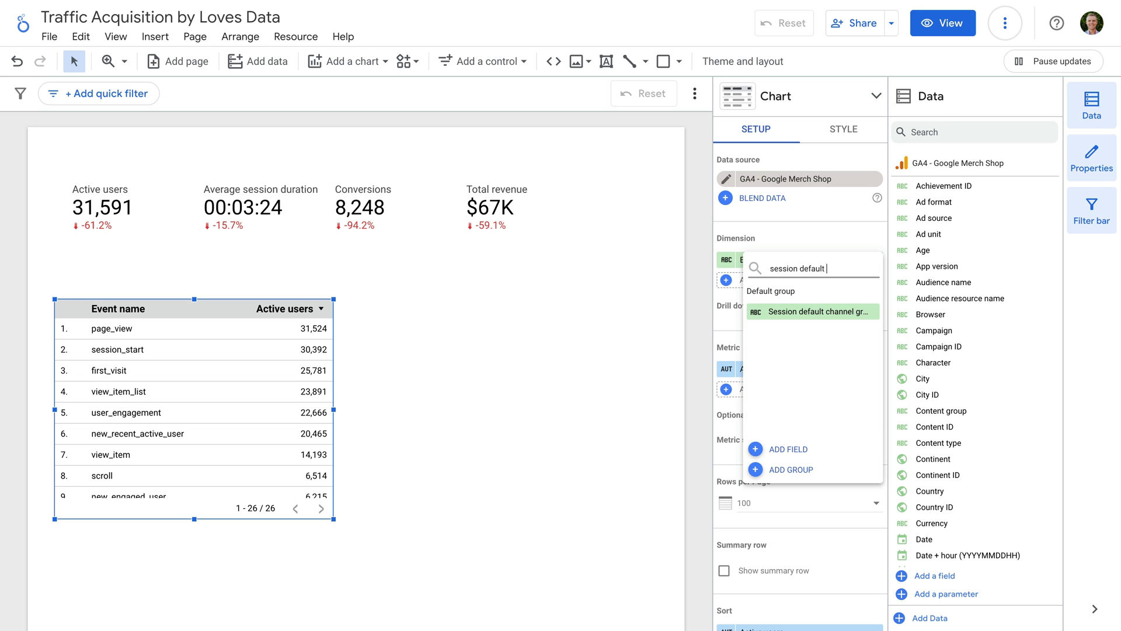
type(" channel group")
left_click(812, 313)
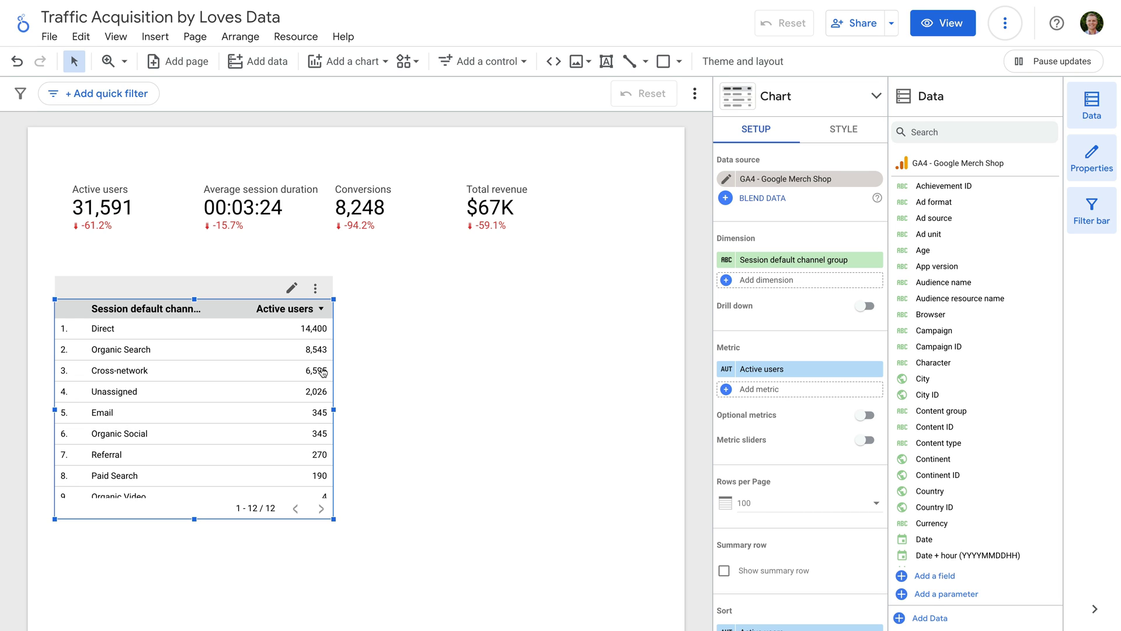
Replace the table's metric with Sessions and add Engagement rate as a second metric.
left_click(820, 371)
type("sessions")
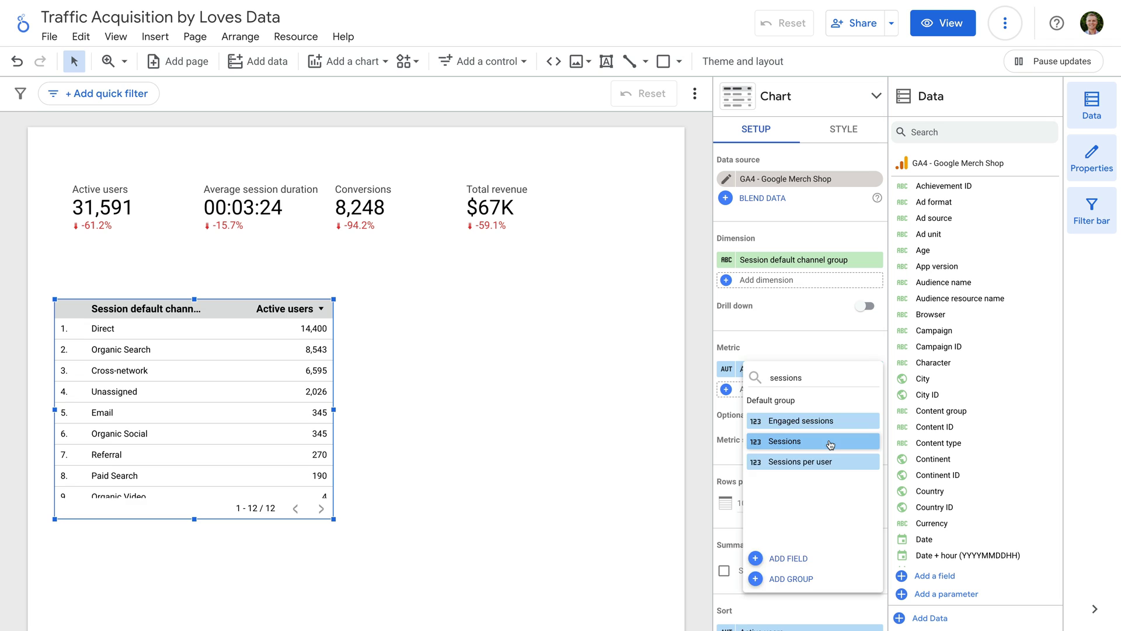
left_click(829, 440)
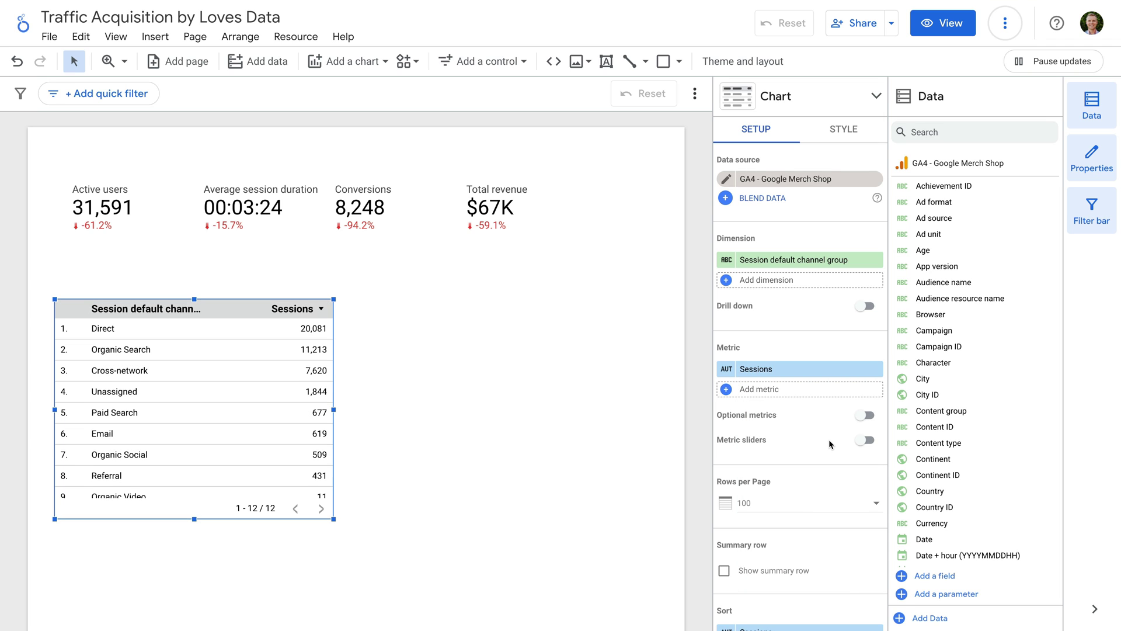
left_click(757, 395)
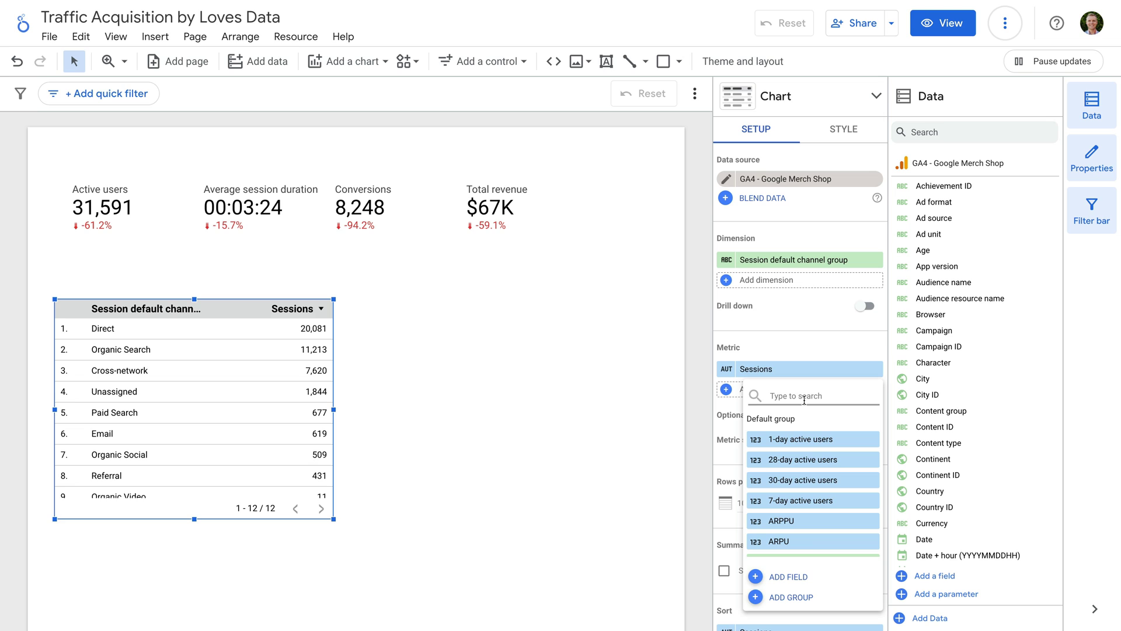
type("engag")
type("ement rate")
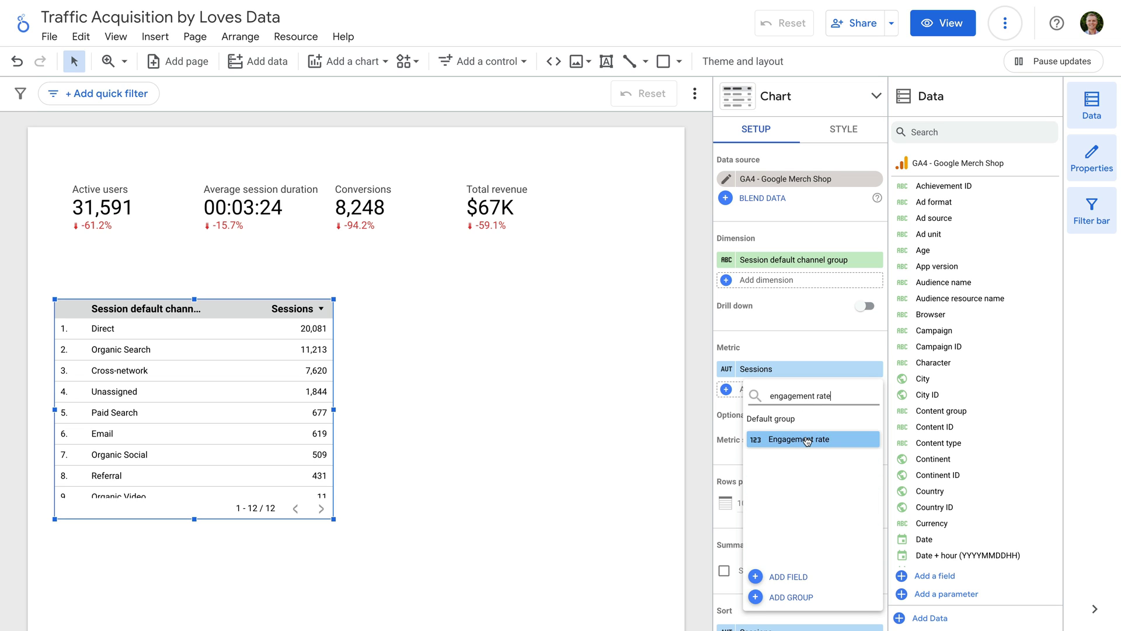
left_click(807, 439)
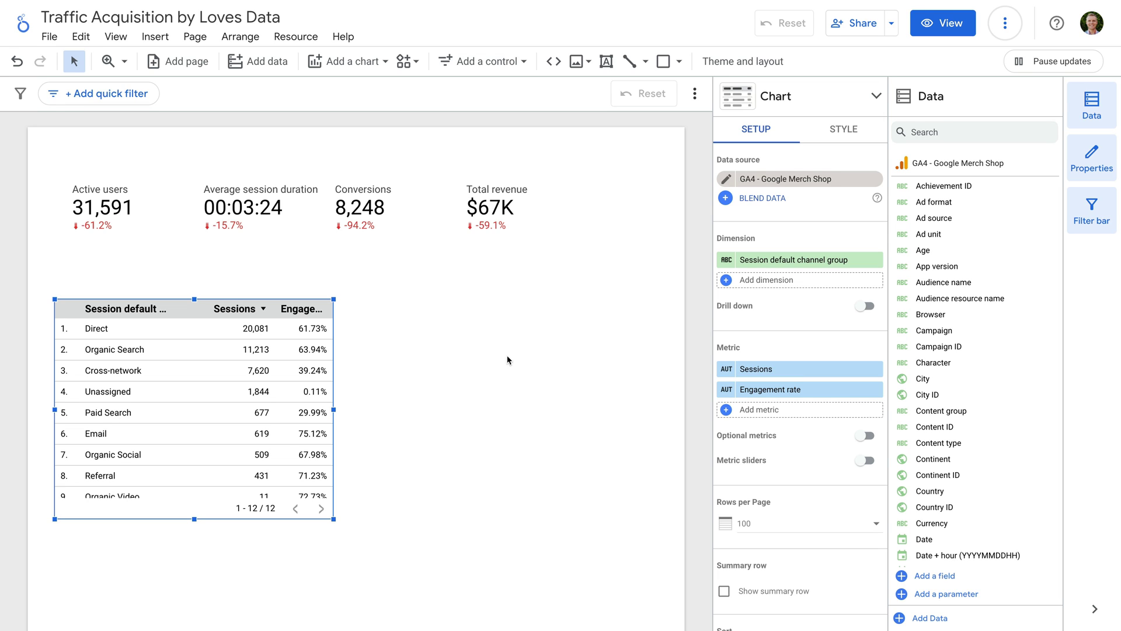
Display the table's Sessions metric as bars with the numbers shown.
left_click(852, 139)
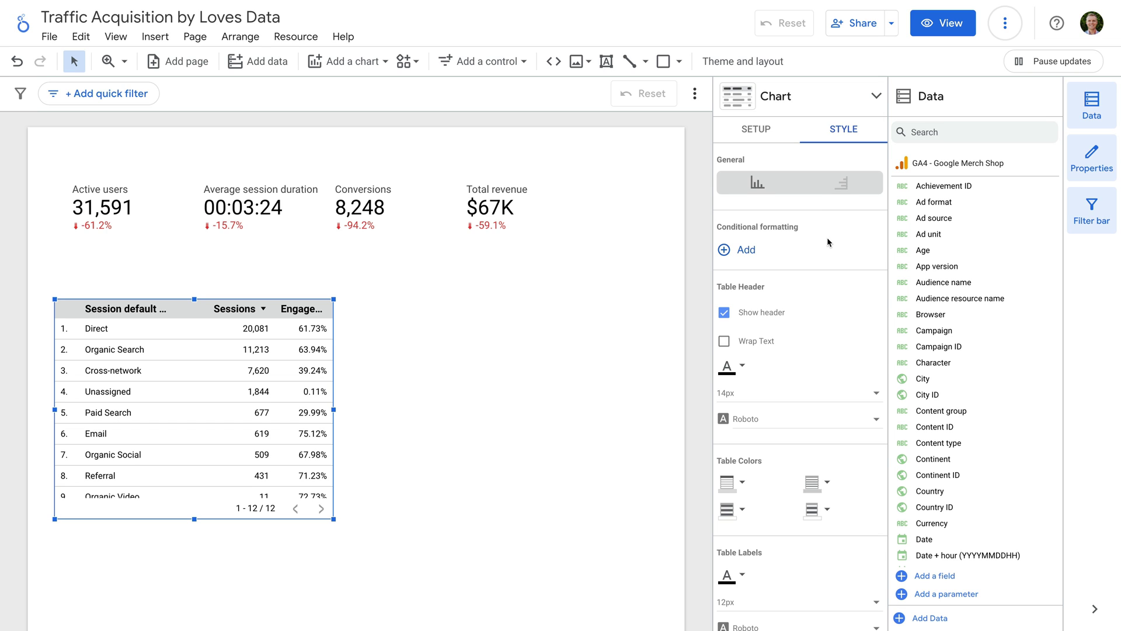
scroll(825, 297, "down", 5)
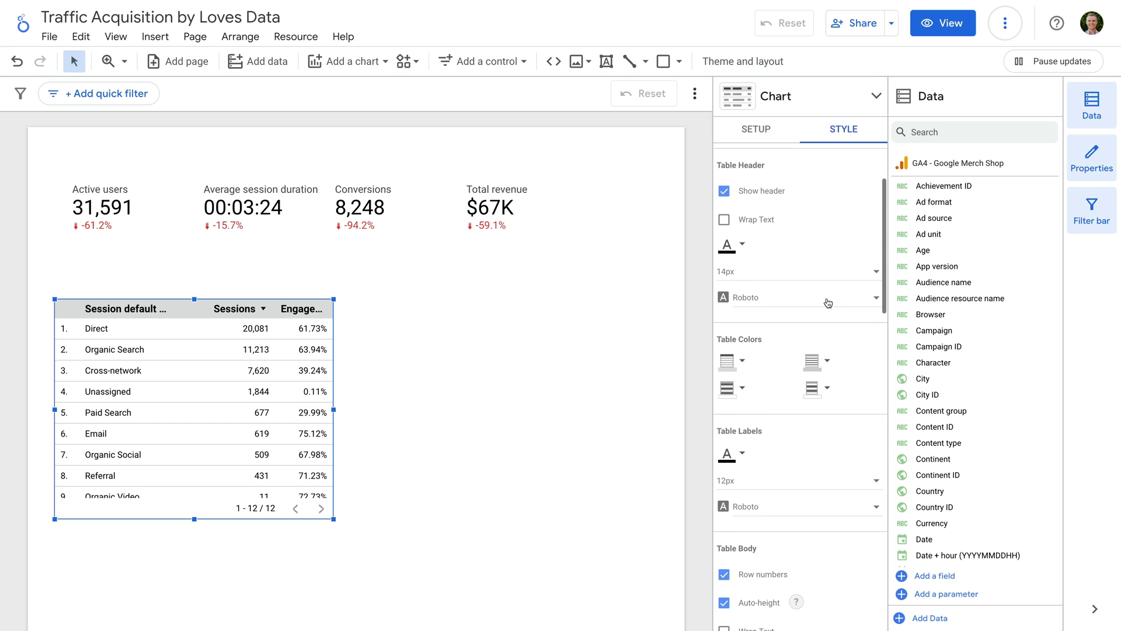
scroll(828, 302, "down", 8)
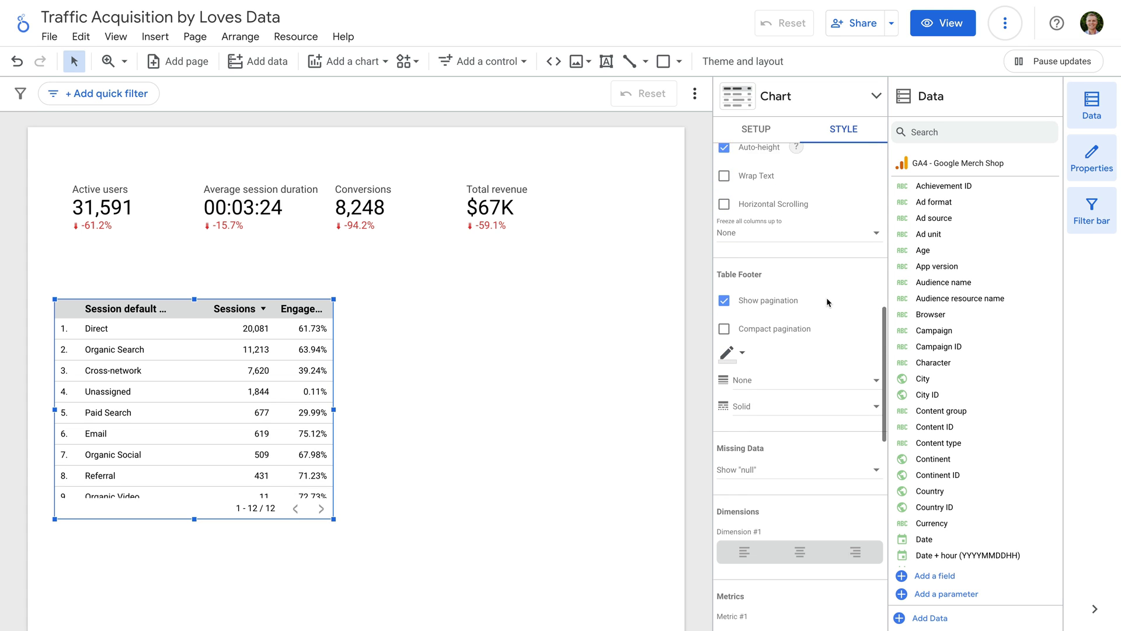
scroll(825, 299, "down", 1)
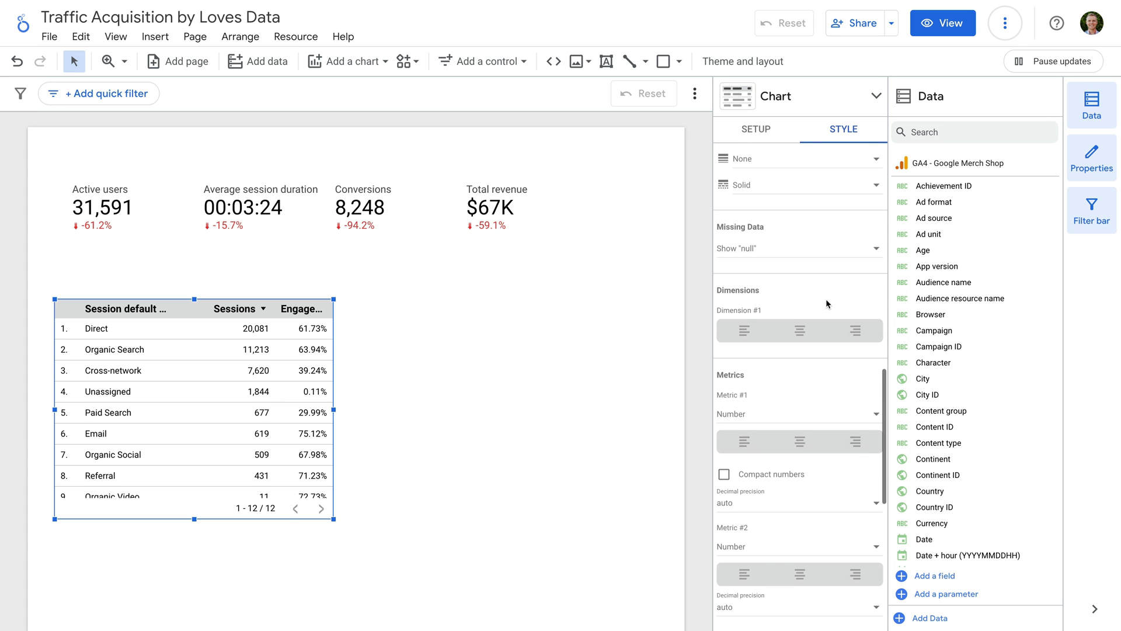
left_click(759, 411)
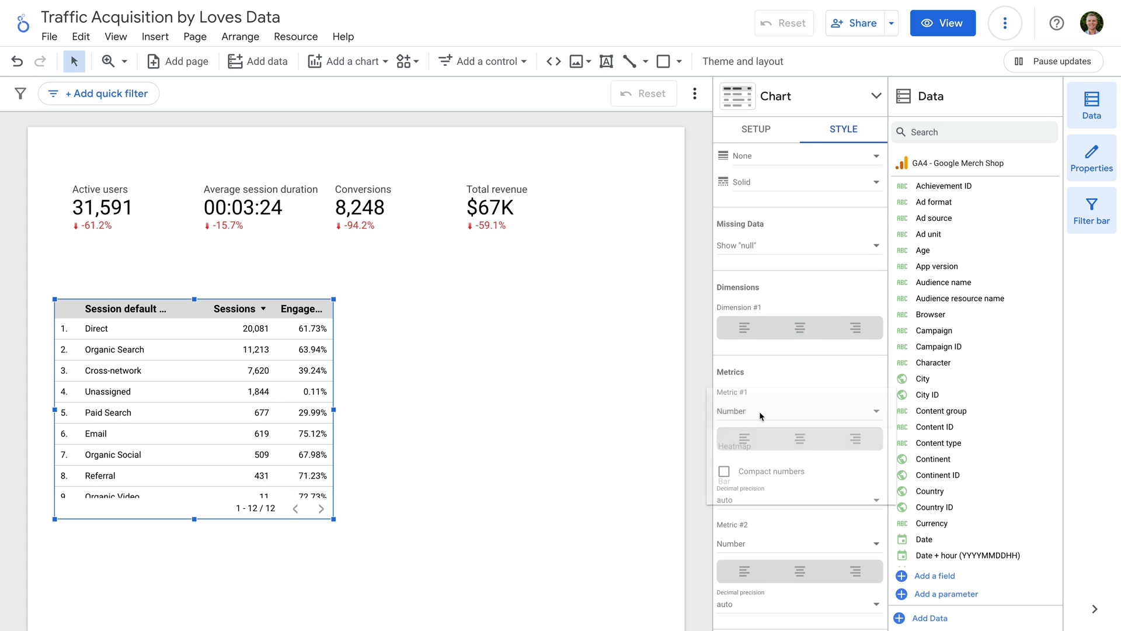
left_click(830, 475)
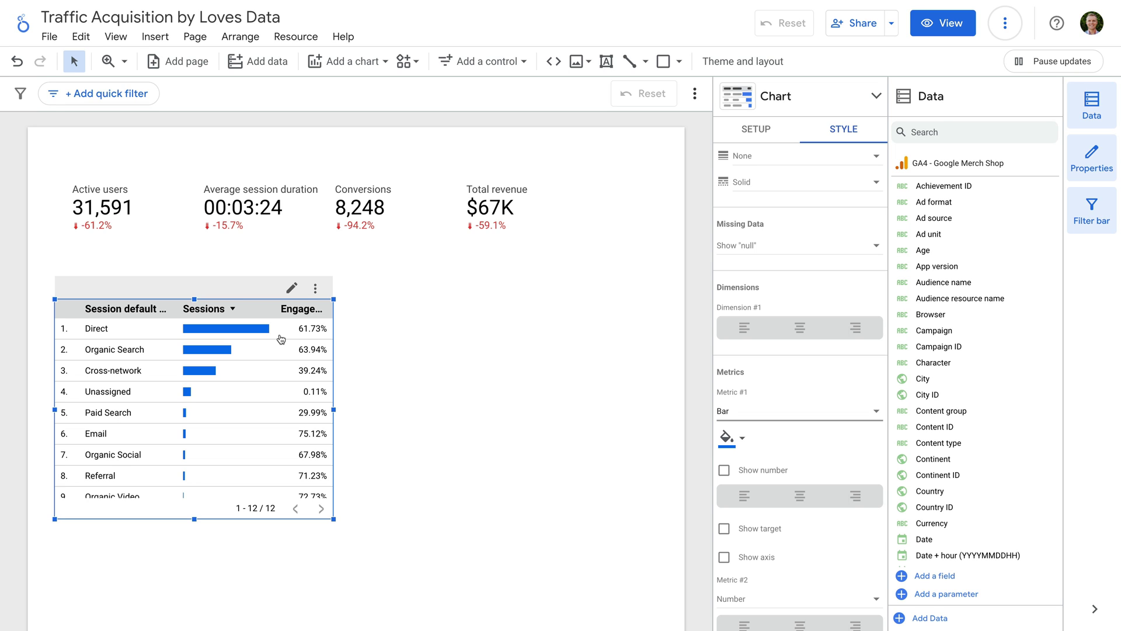
left_click(724, 471)
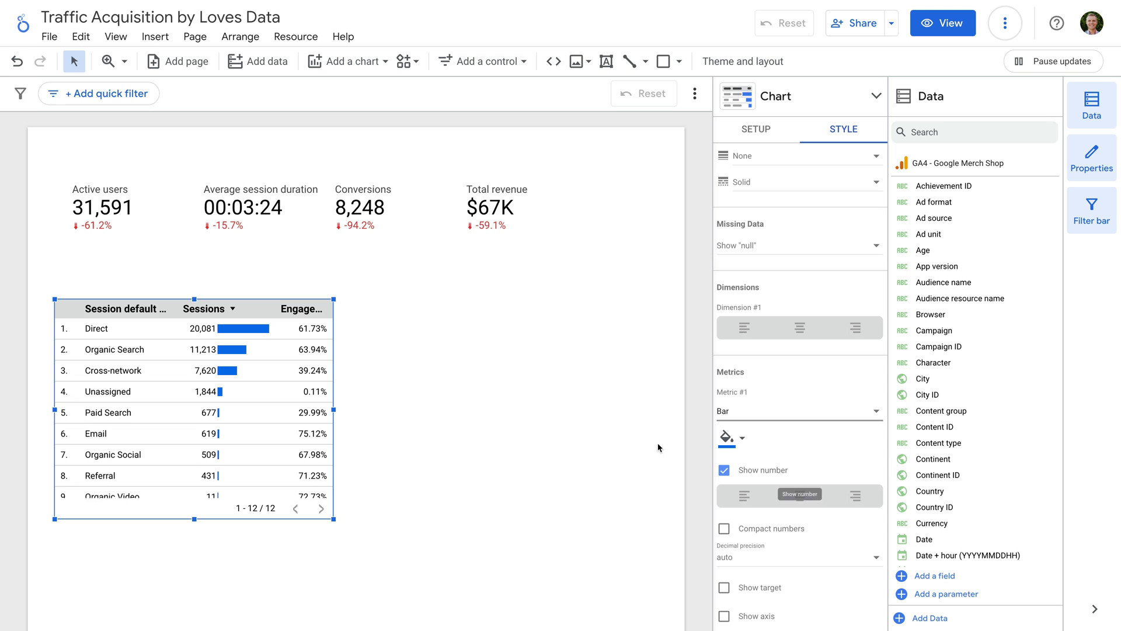
Display the table's Engagement rate metric as bars with the numbers shown.
mouse_move(257, 342)
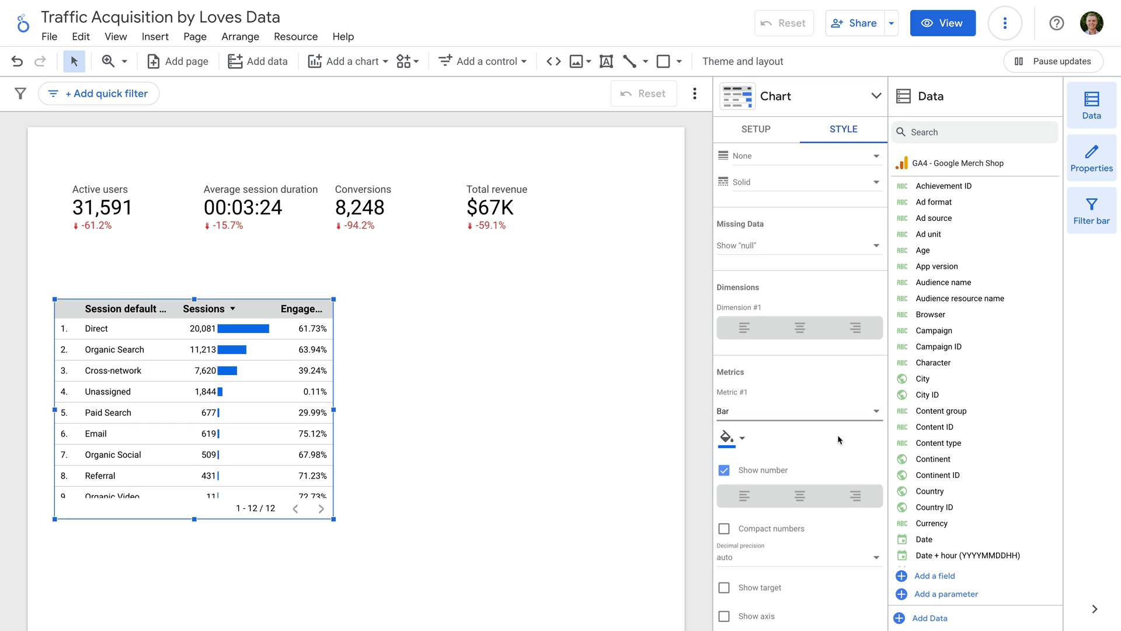
scroll(837, 439, "down", 5)
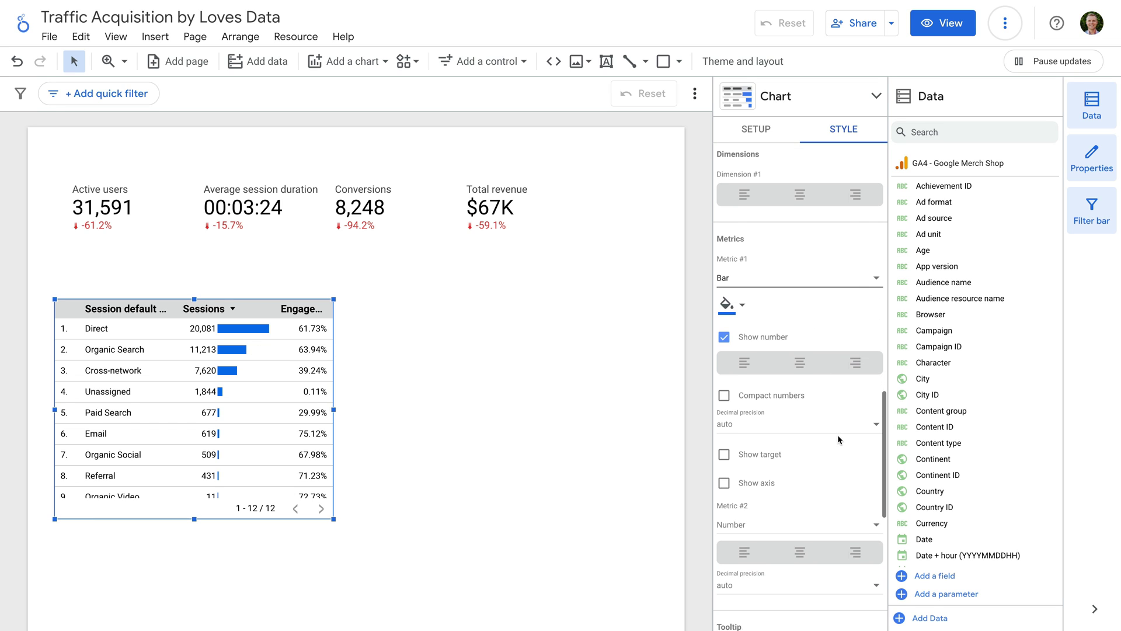
scroll(836, 436, "down", 1)
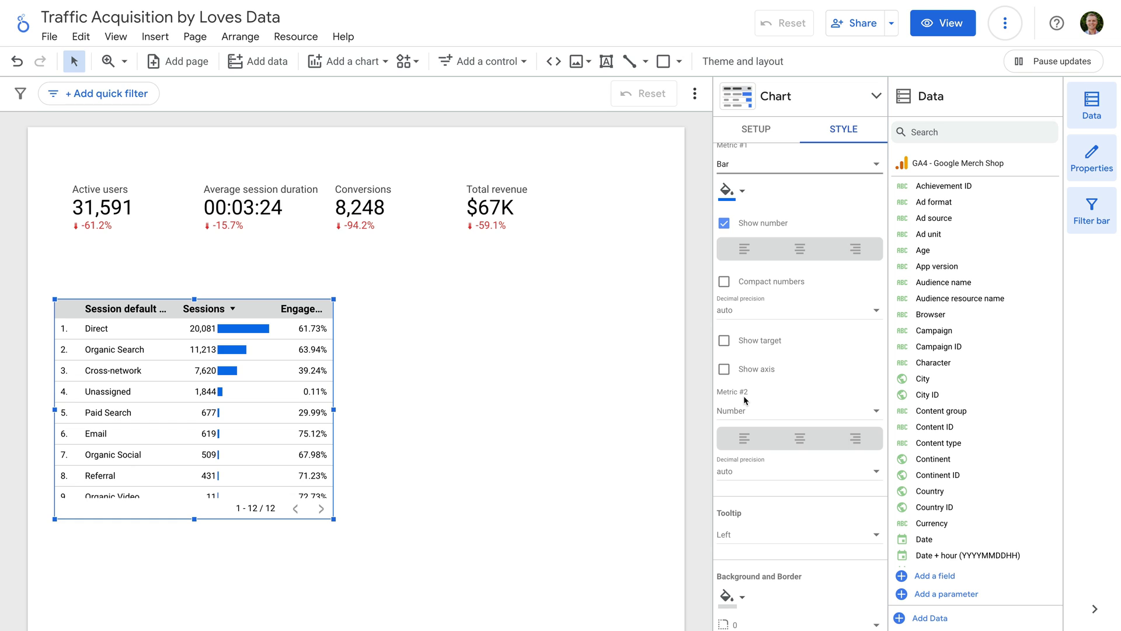
left_click(750, 412)
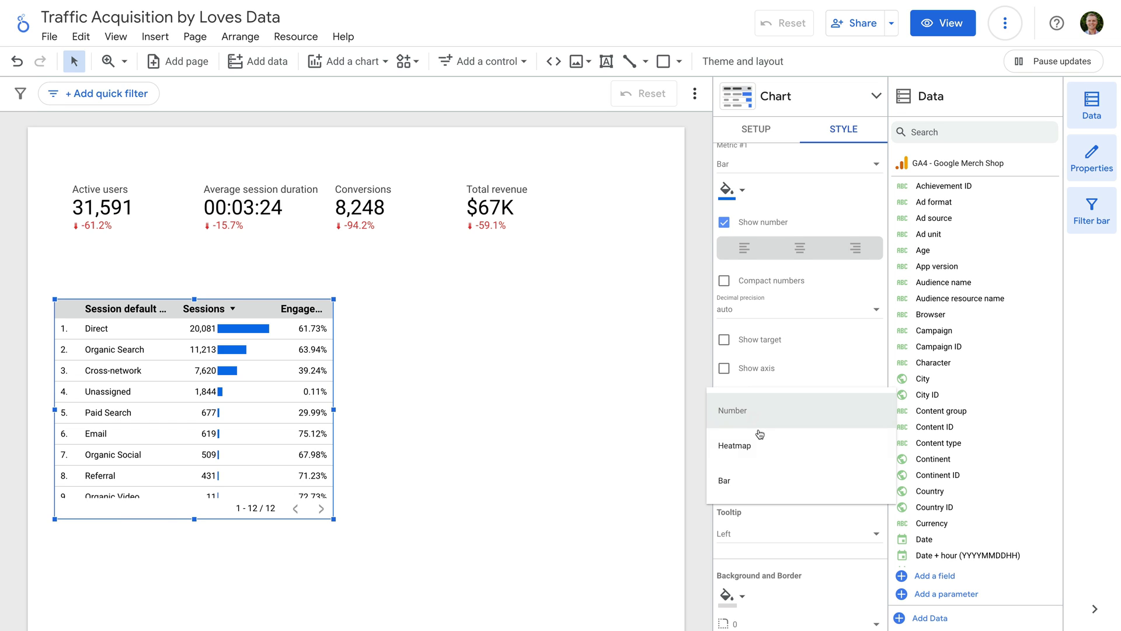
left_click(788, 484)
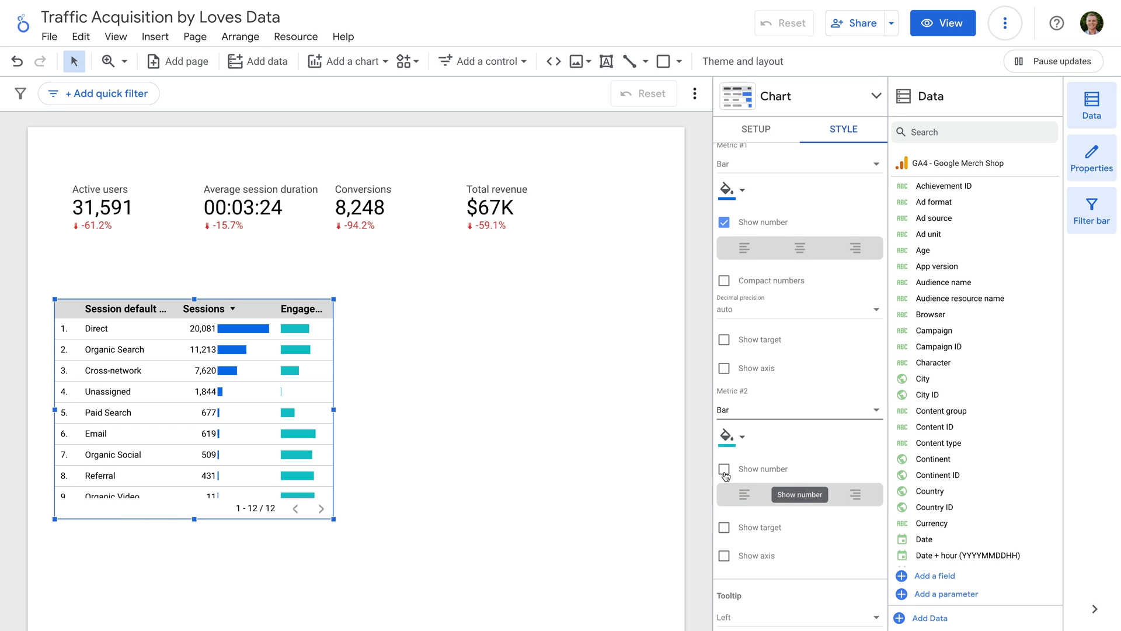
left_click(724, 470)
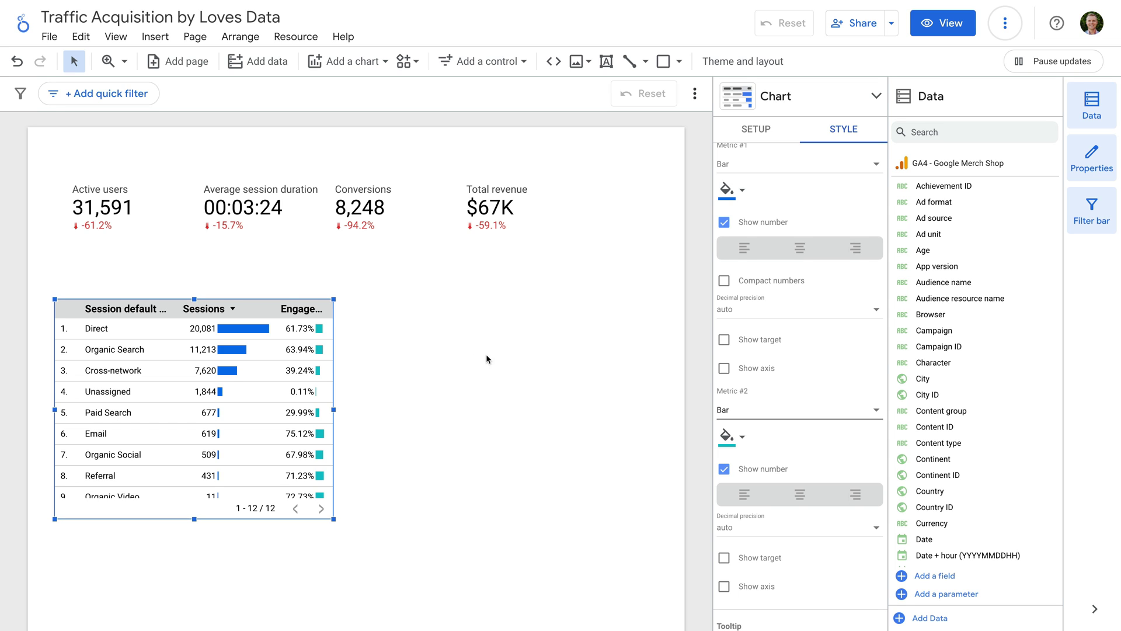
Duplicate the channel group table and place the copy to its right, level with the original.
mouse_move(292, 339)
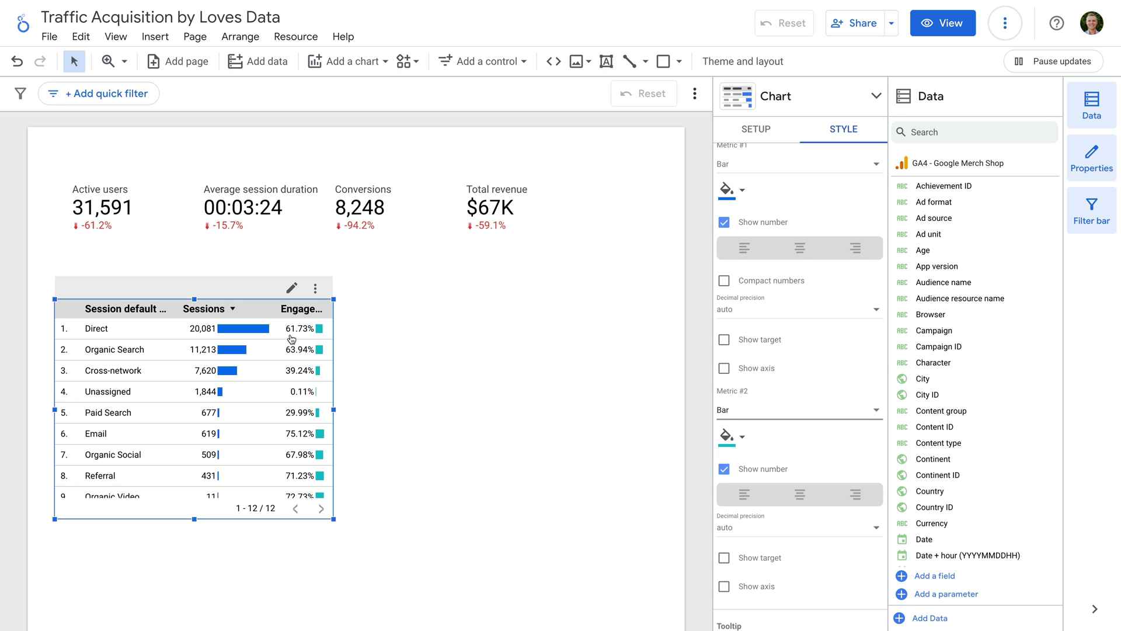
left_click(81, 36)
left_click(112, 145)
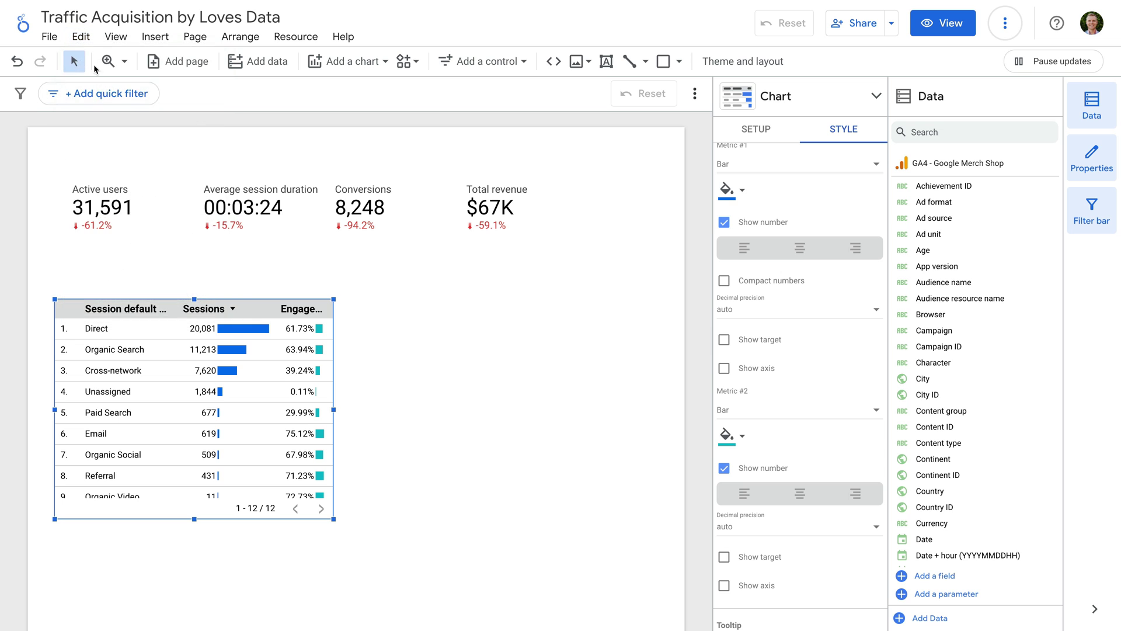
left_click(81, 37)
left_click(112, 168)
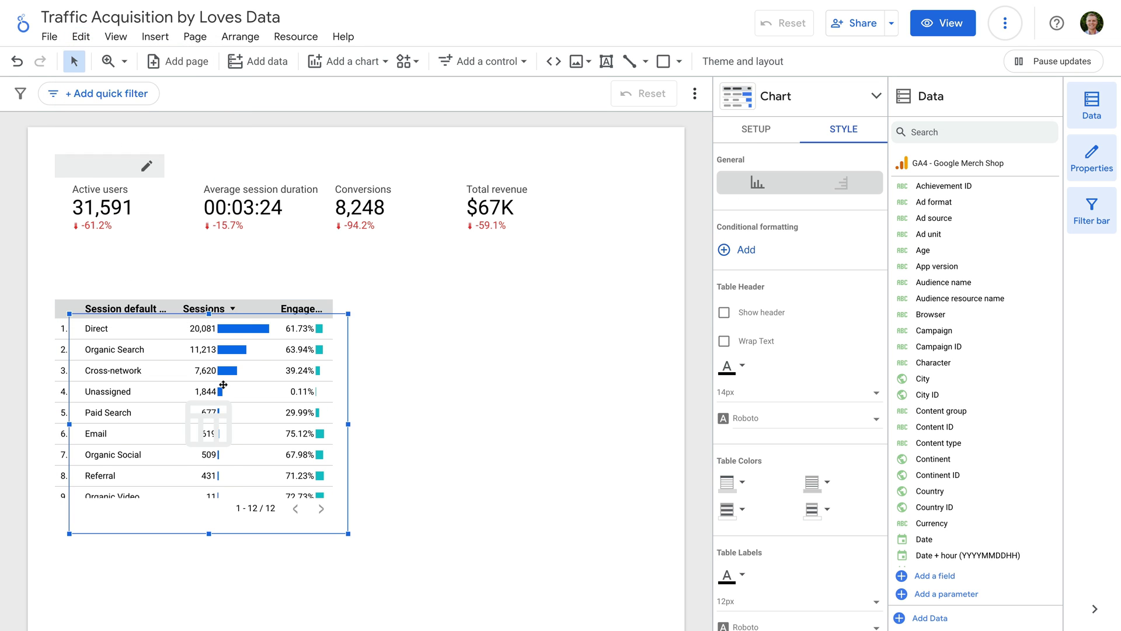
left_click_drag(220, 382, 520, 409)
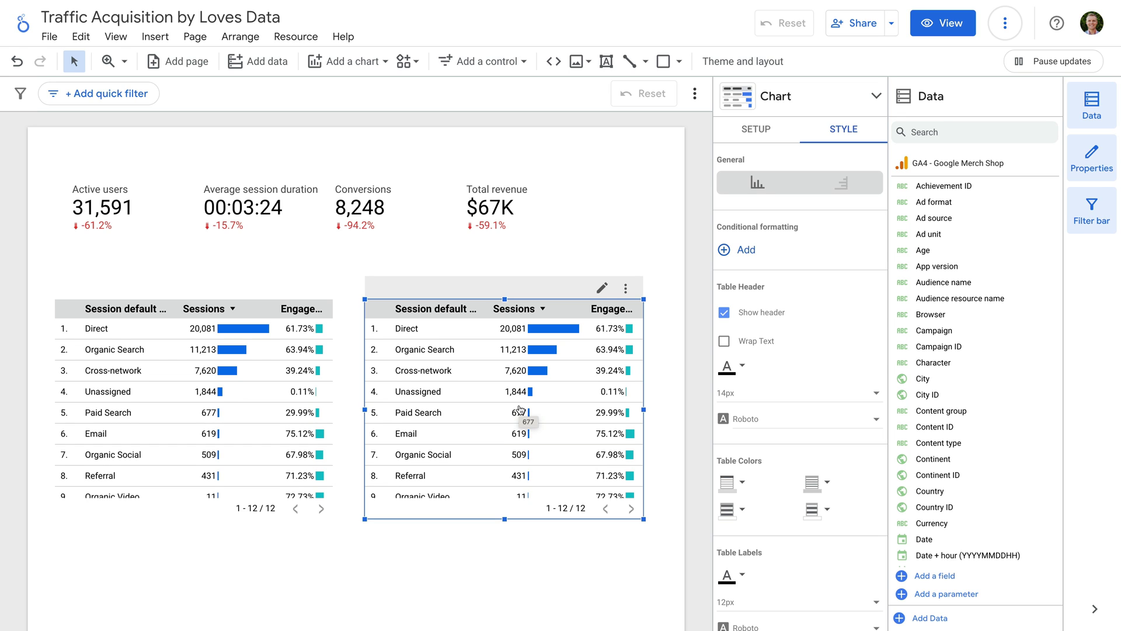
Change the copied table's dimension to Session source.
left_click(762, 136)
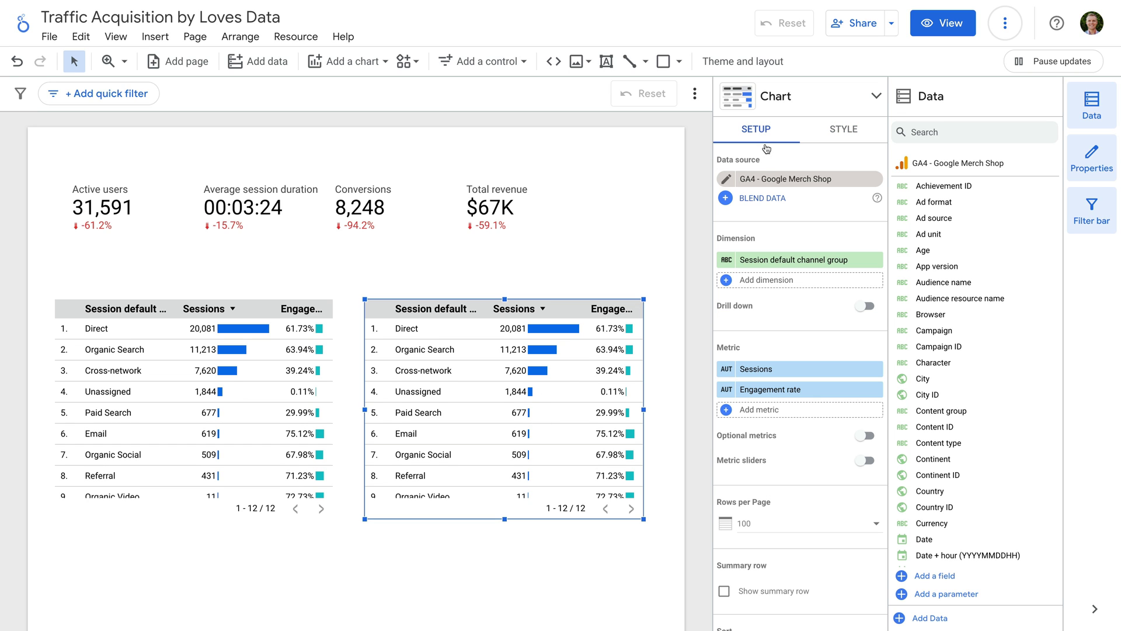
left_click(804, 267)
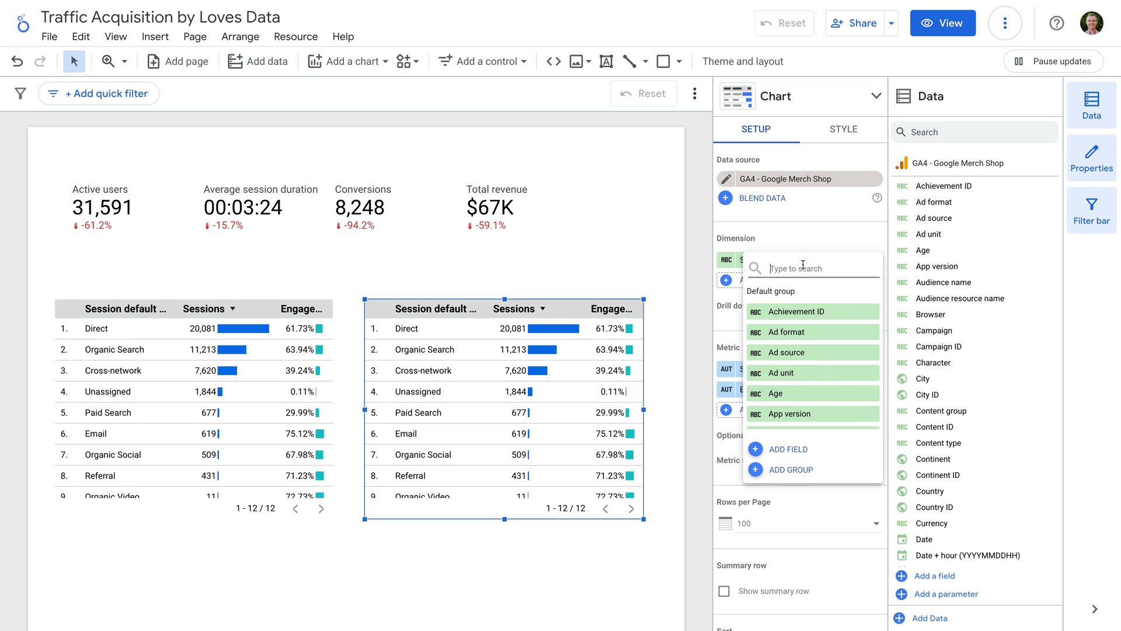
type("session source")
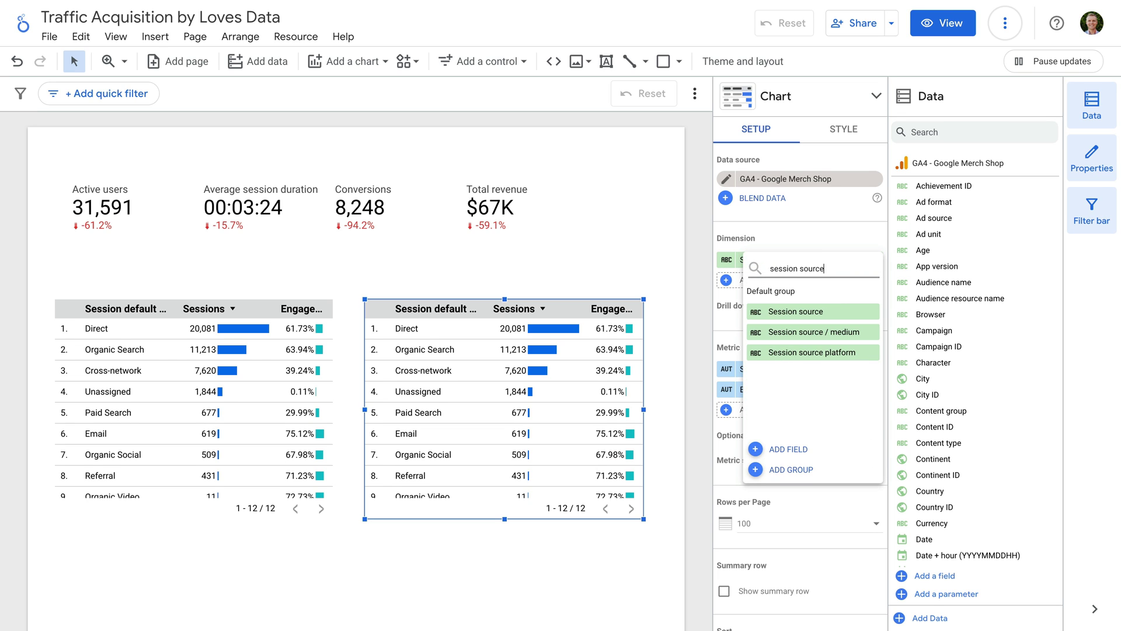
left_click(807, 312)
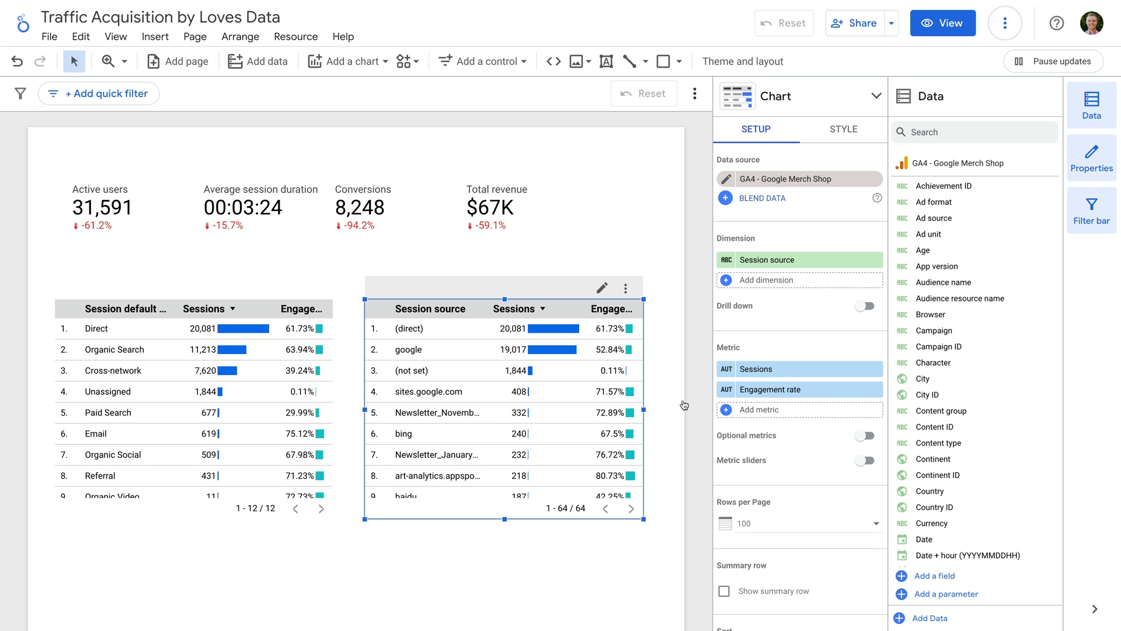
Start a new table filter for the session source table and name it Referrals Only.
scroll(846, 421, "down", 2)
scroll(845, 421, "down", 8)
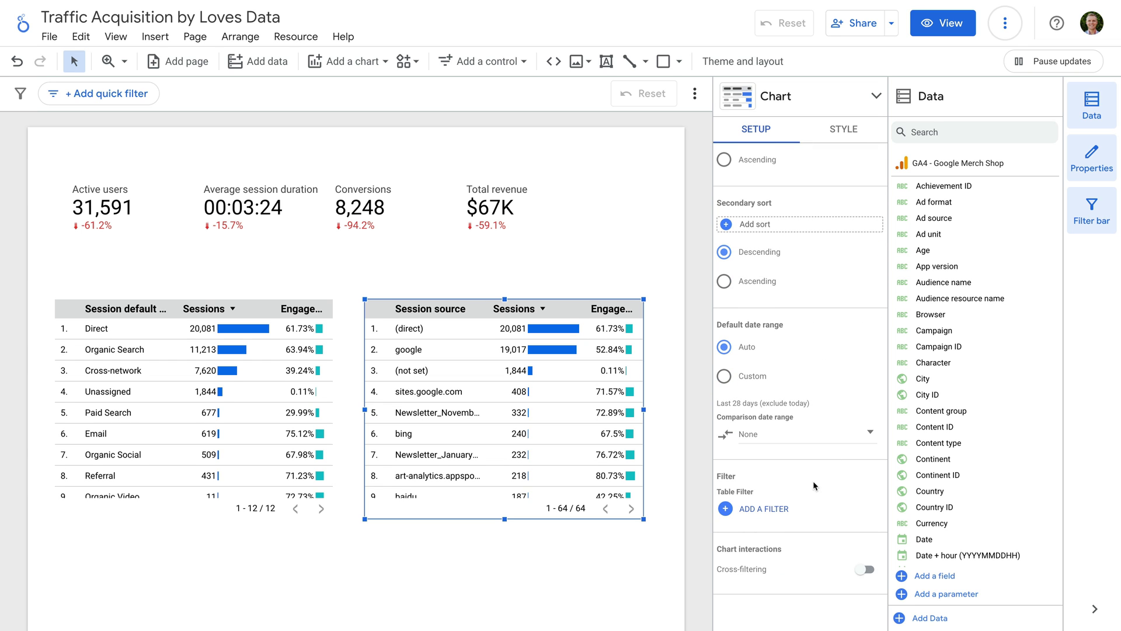
left_click(760, 511)
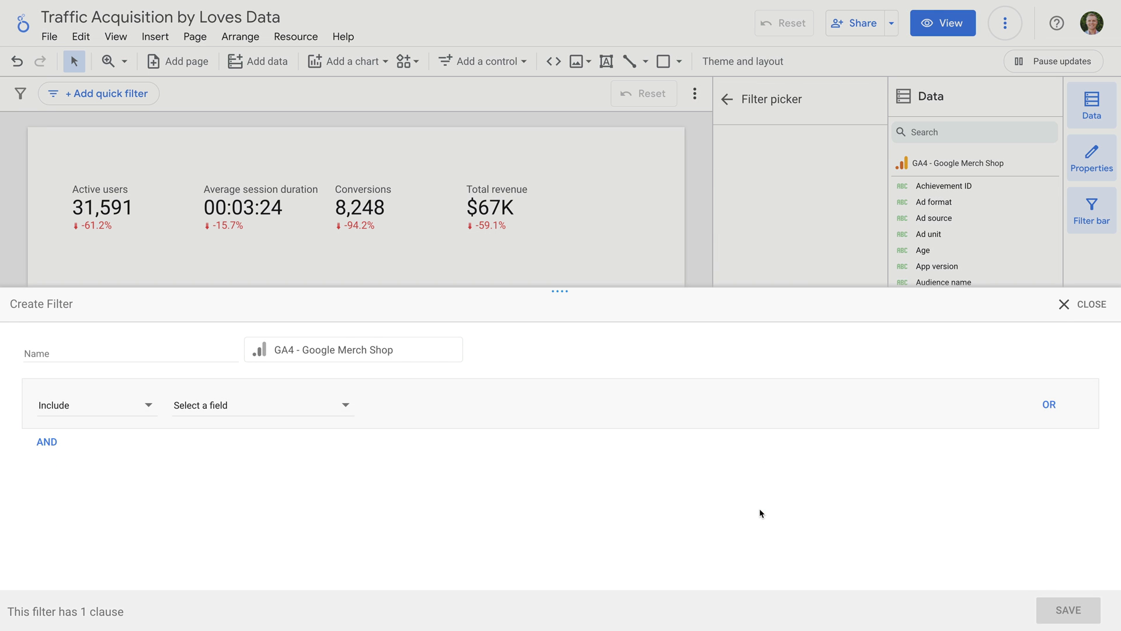
left_click(160, 352)
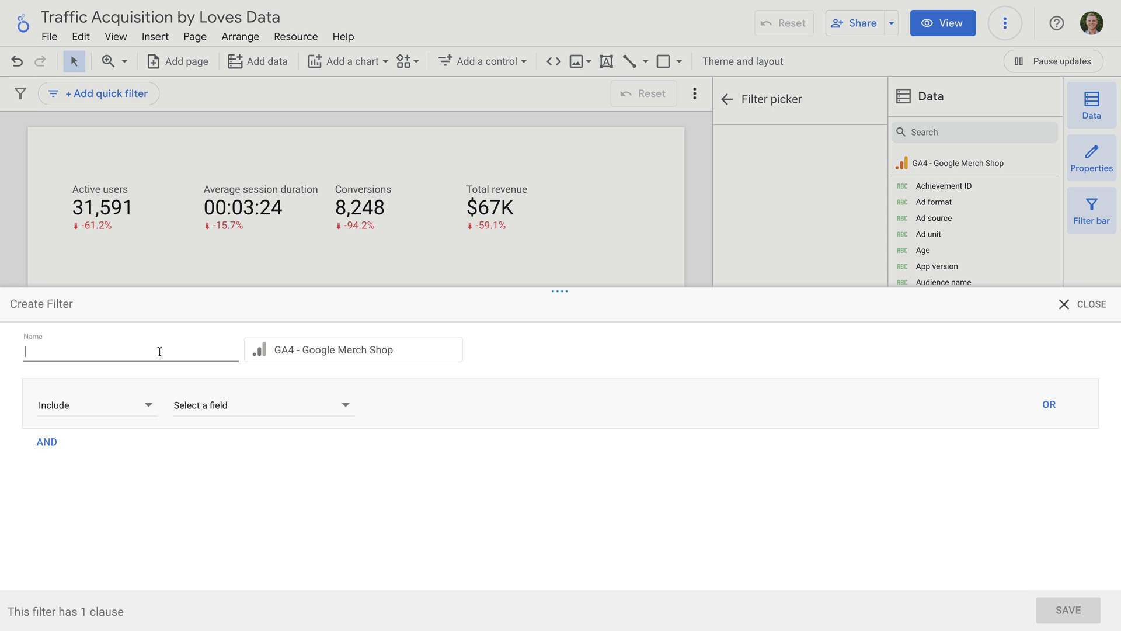
type("Referrals Only")
Define the filter to include Session medium Equal to (=) referral, and save it.
left_click(284, 416)
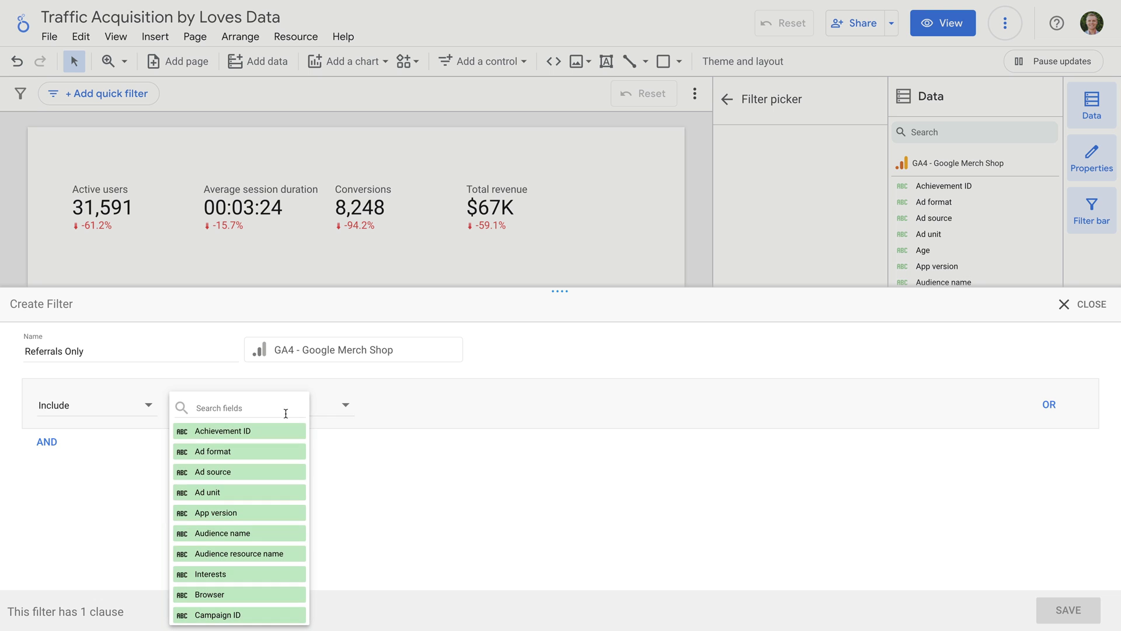
left_click(285, 409)
type("session medium")
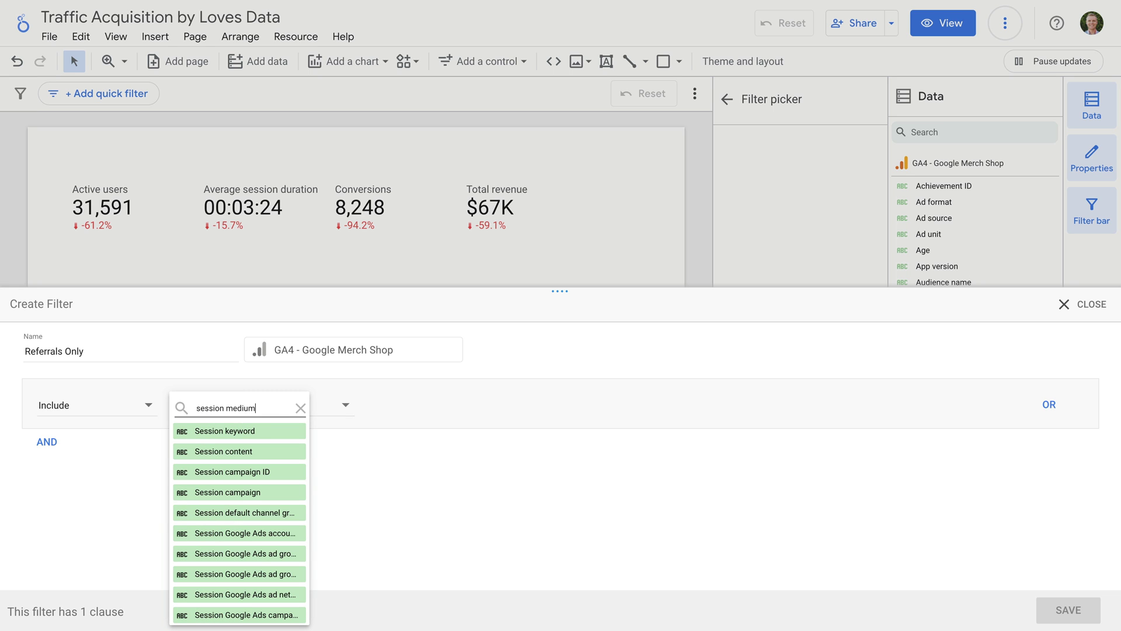
left_click(279, 431)
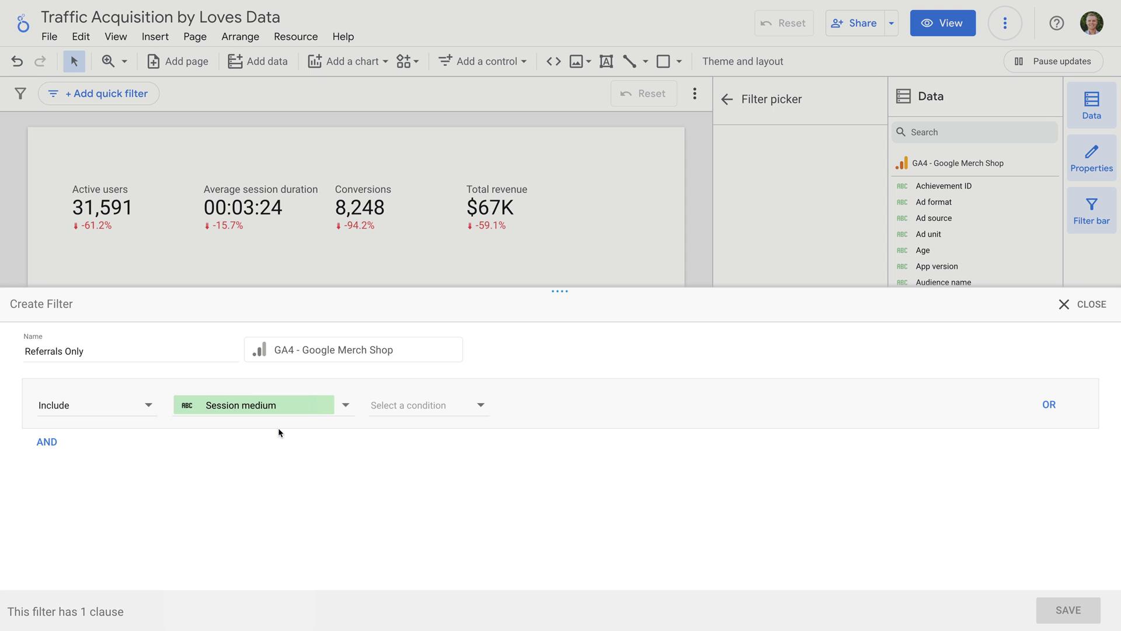
left_click(425, 407)
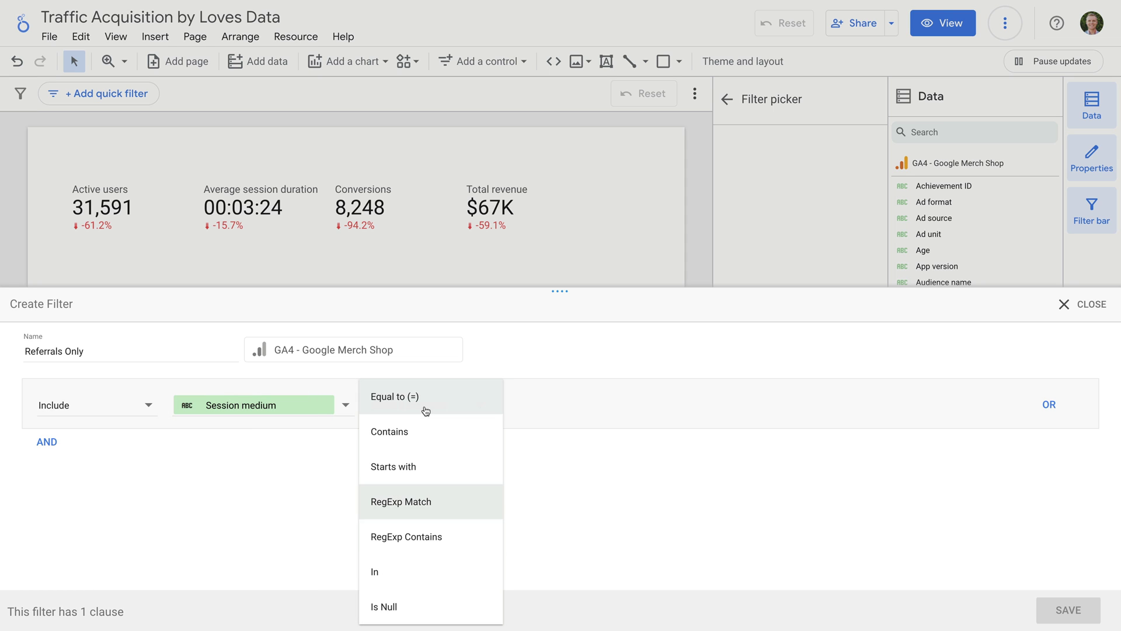
left_click(427, 407)
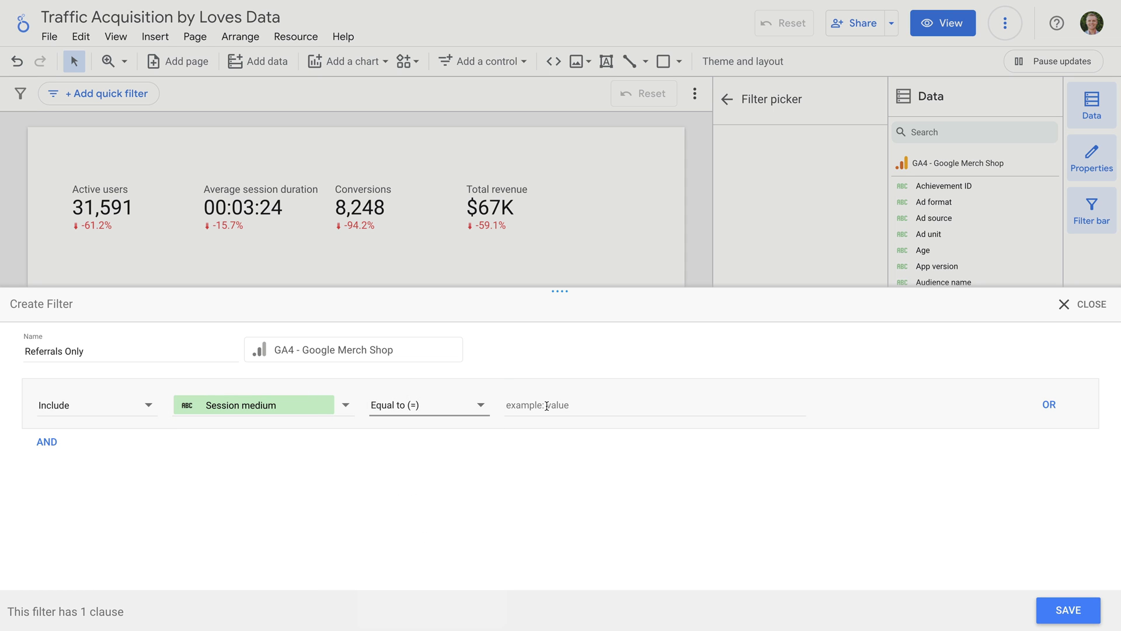
left_click(546, 405)
type("referral")
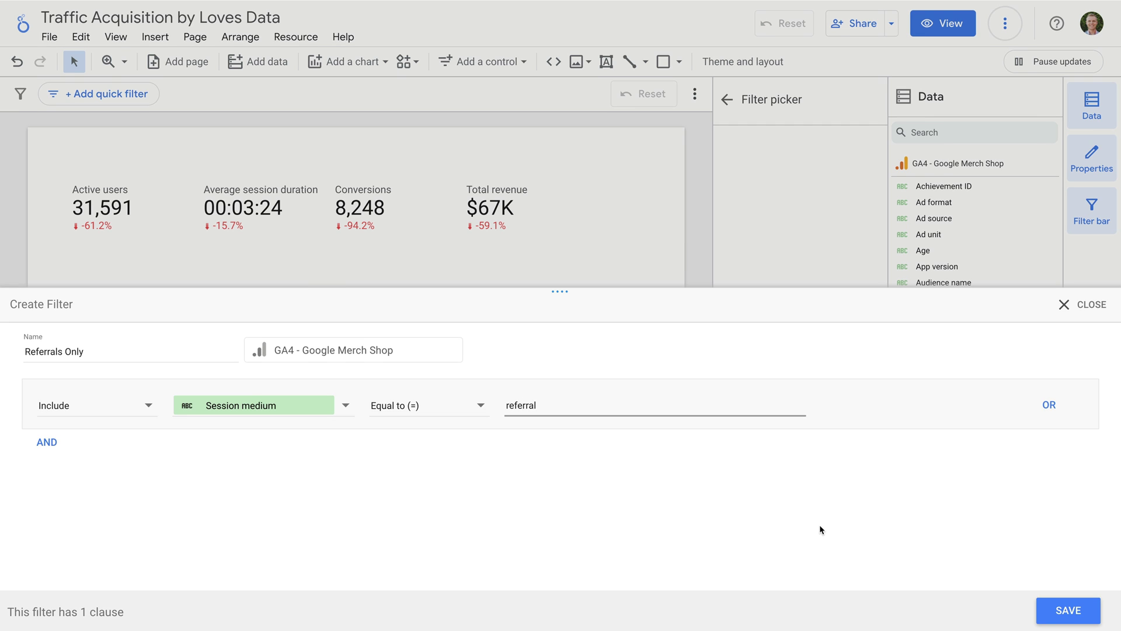
left_click(1067, 610)
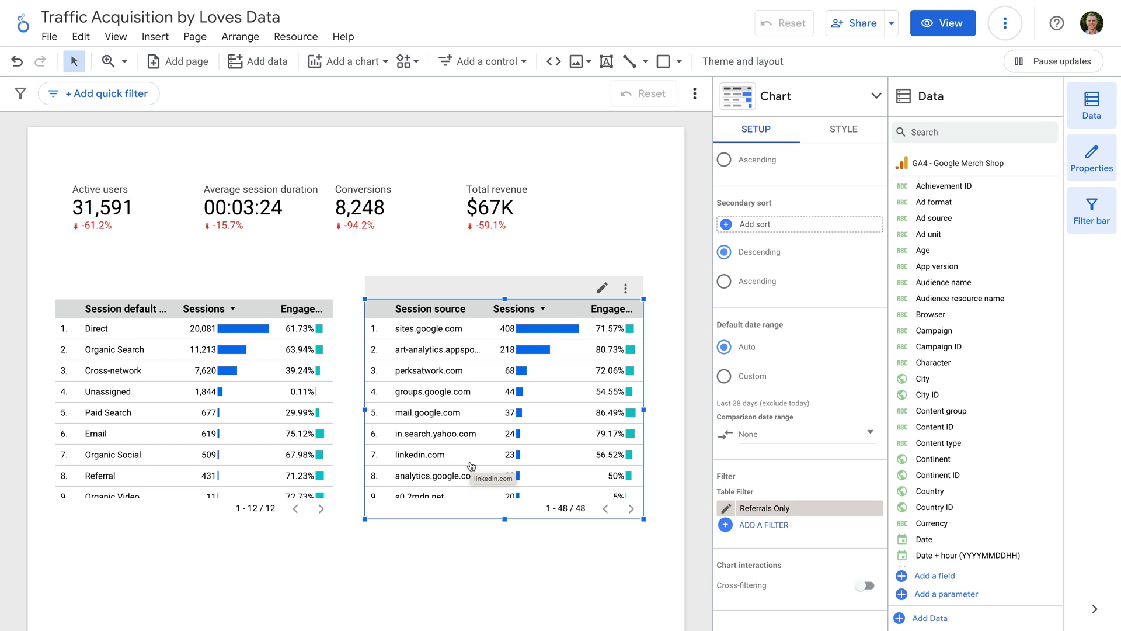
Duplicate the channel group table and place the copy directly below the original, aligned with its left edge.
scroll(470, 465, "down", 2)
scroll(470, 467, "up", 2)
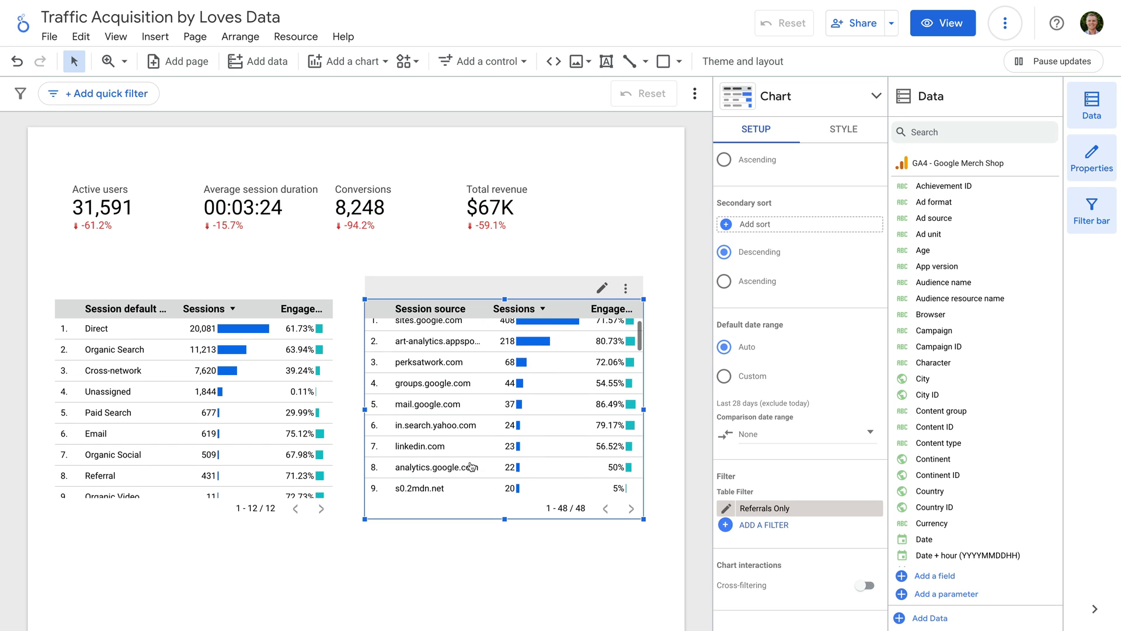
scroll(658, 452, "down", 1)
scroll(658, 452, "down", 2)
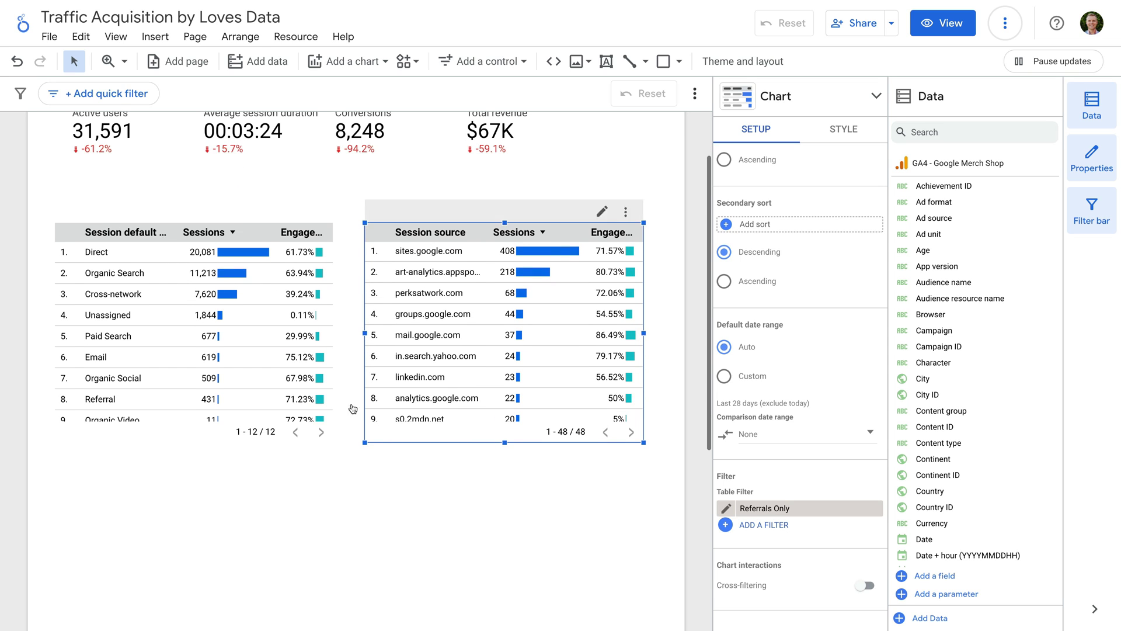
left_click(222, 365)
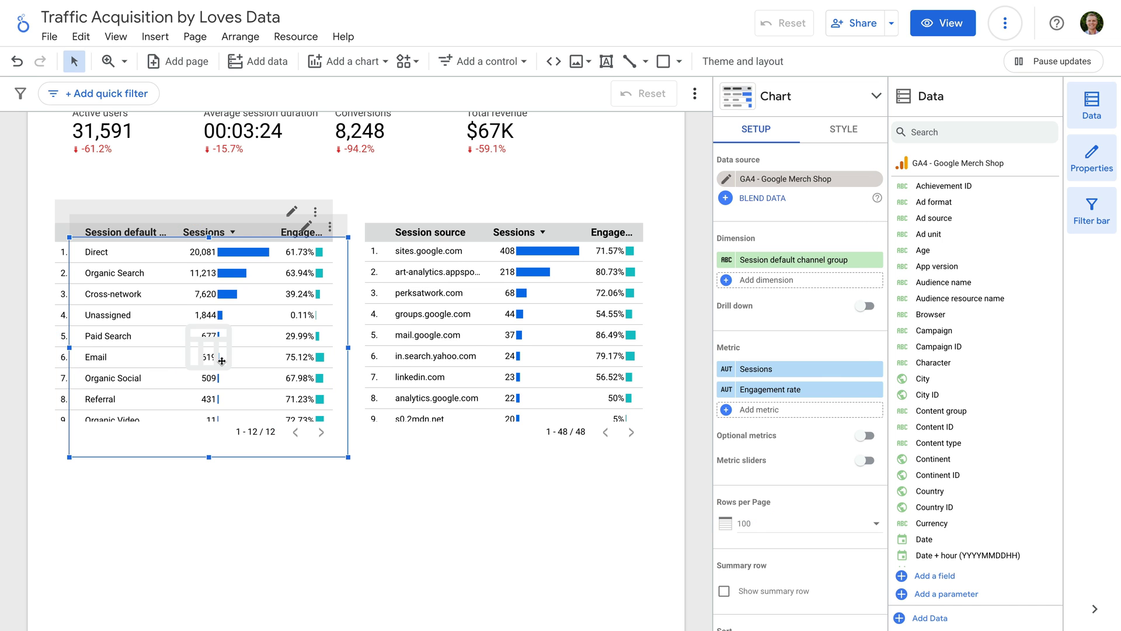
left_click_drag(222, 365, 248, 488)
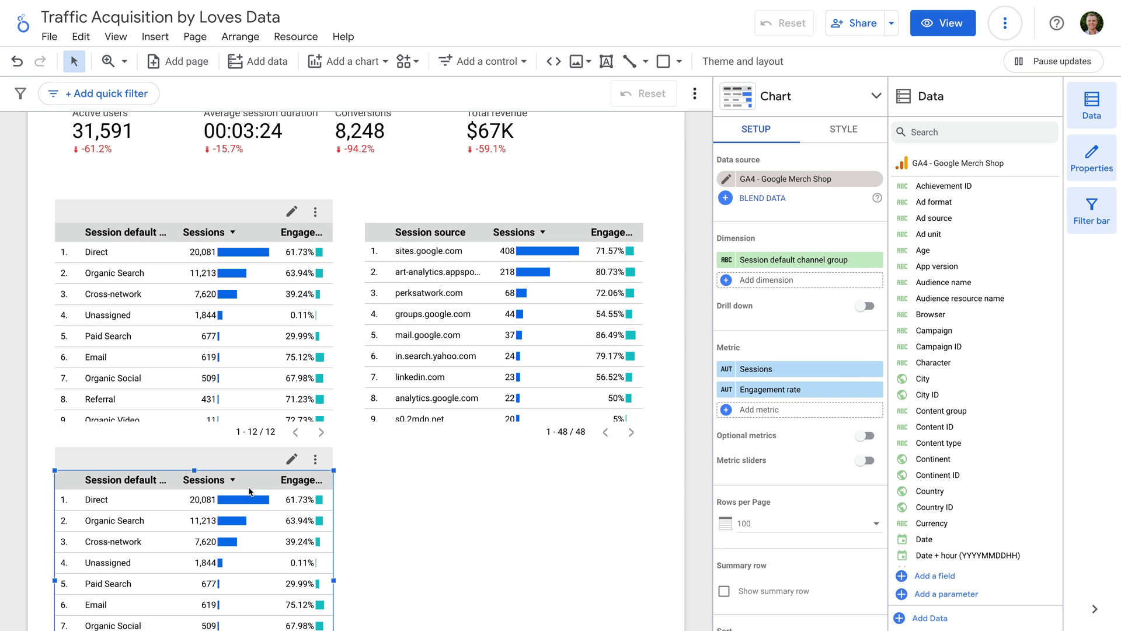
Change the lower copied table's dimension to Session campaign.
scroll(405, 481, "down", 3)
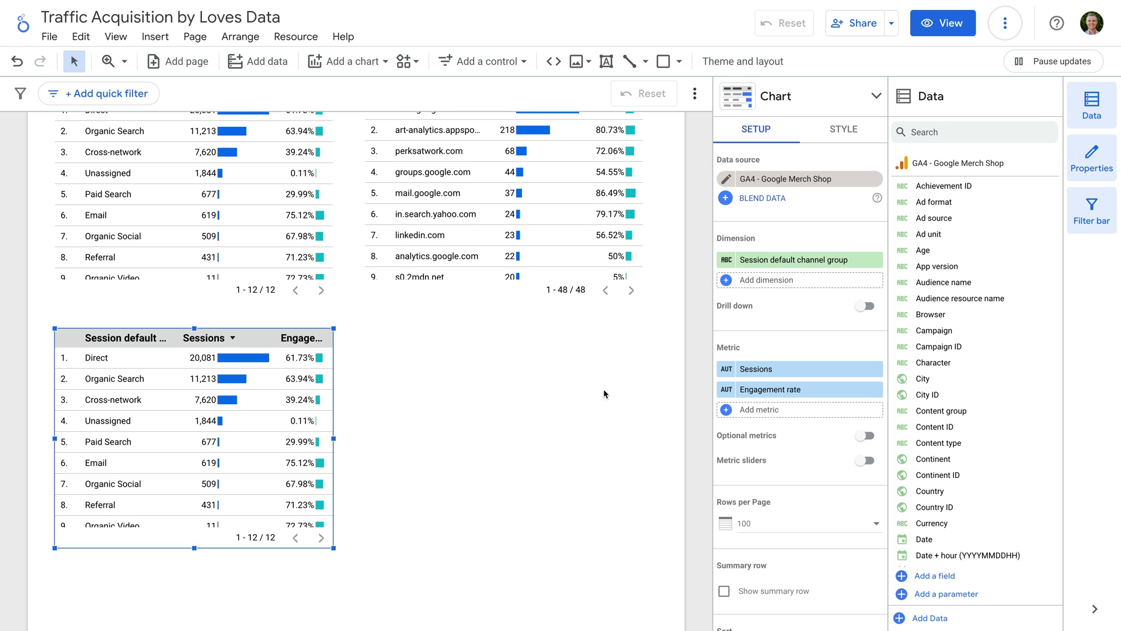
left_click(785, 260)
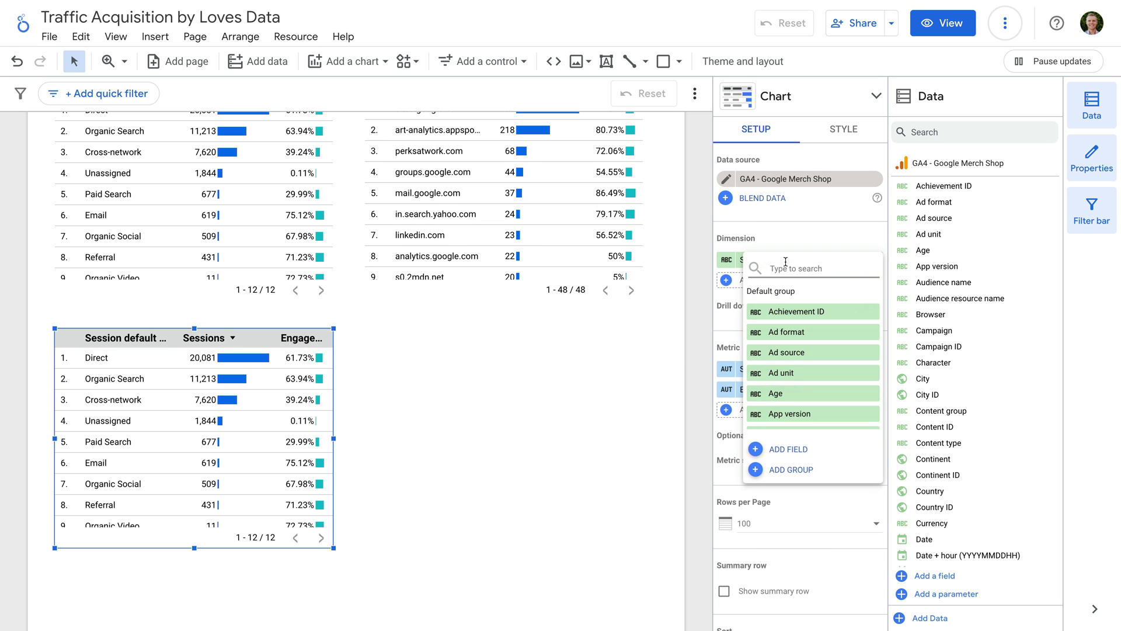
type("session campaign")
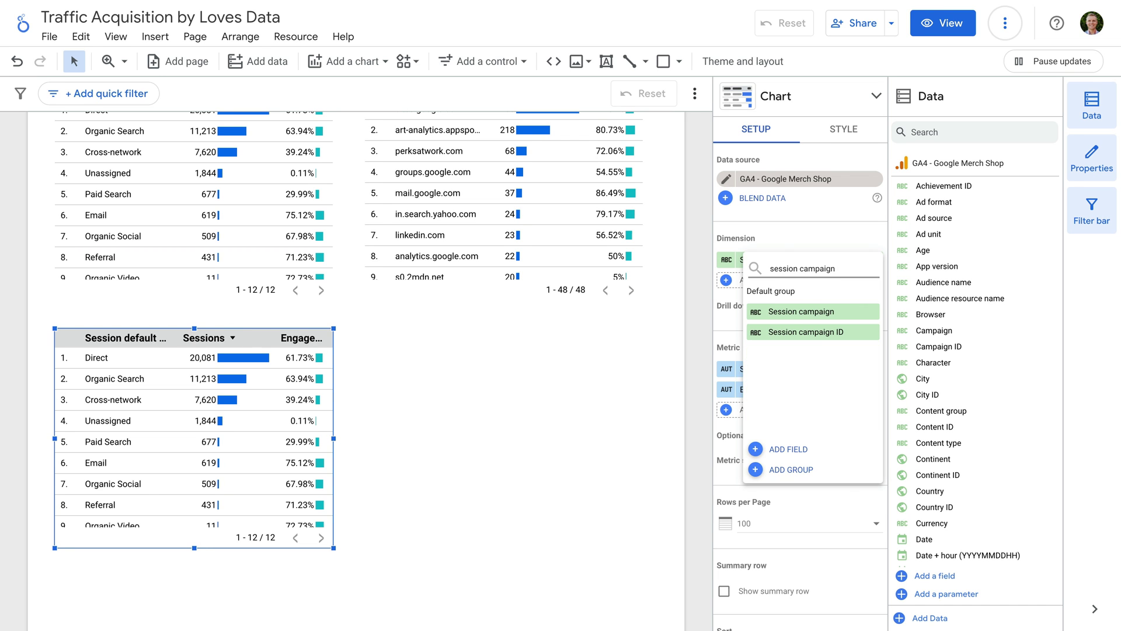
left_click(805, 311)
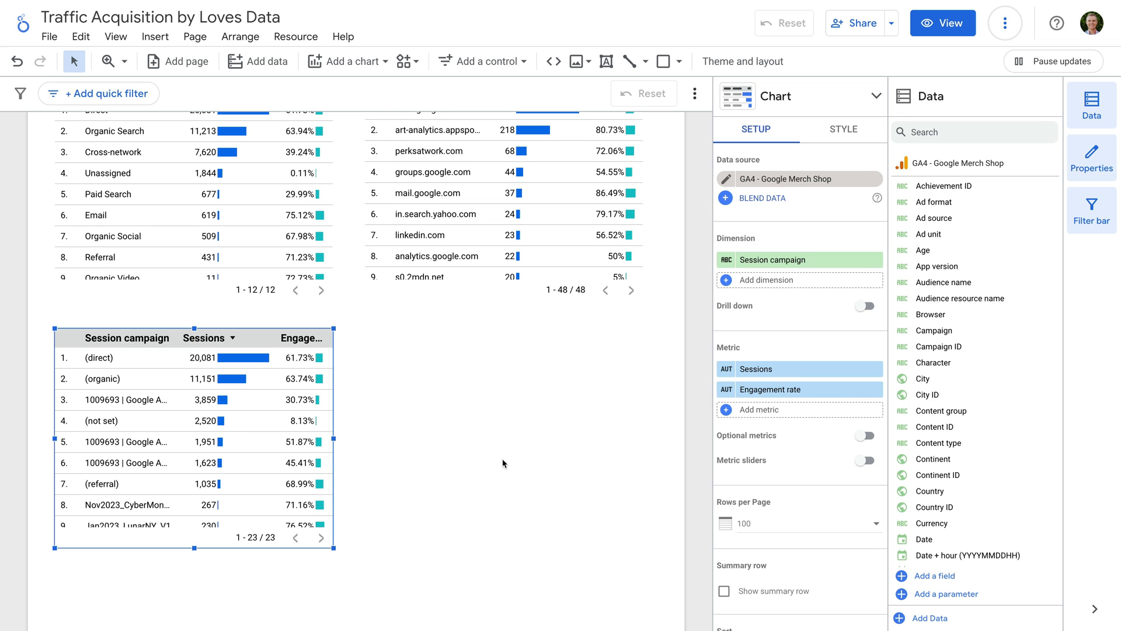
Start a new table filter for the session campaign table and name it Custom Campaigns Only.
scroll(787, 479, "down", 9)
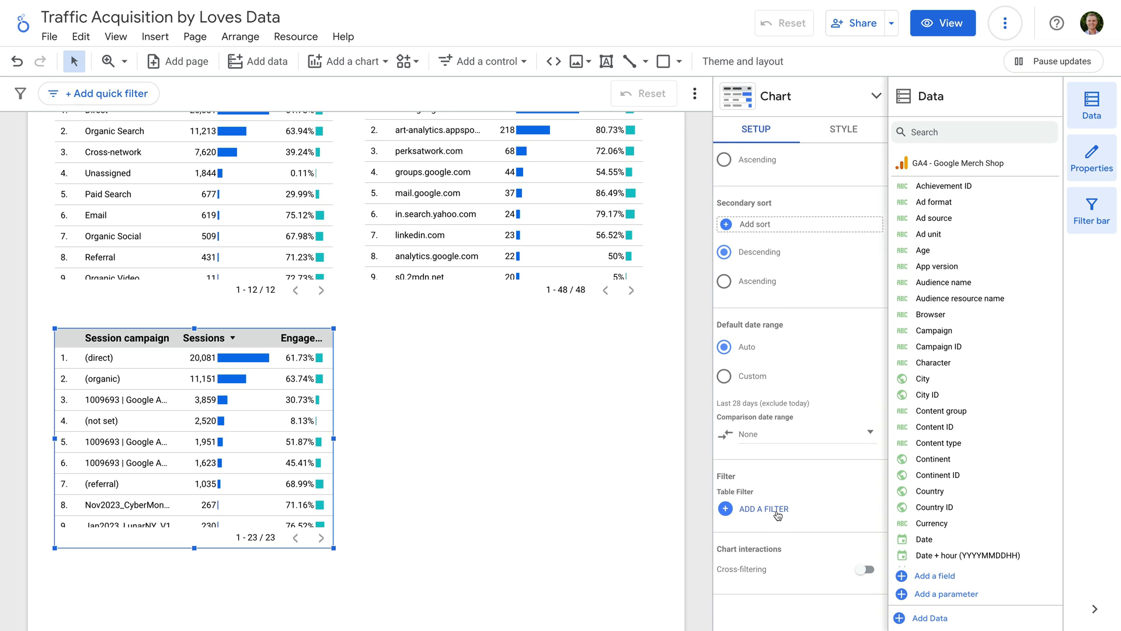
left_click(777, 509)
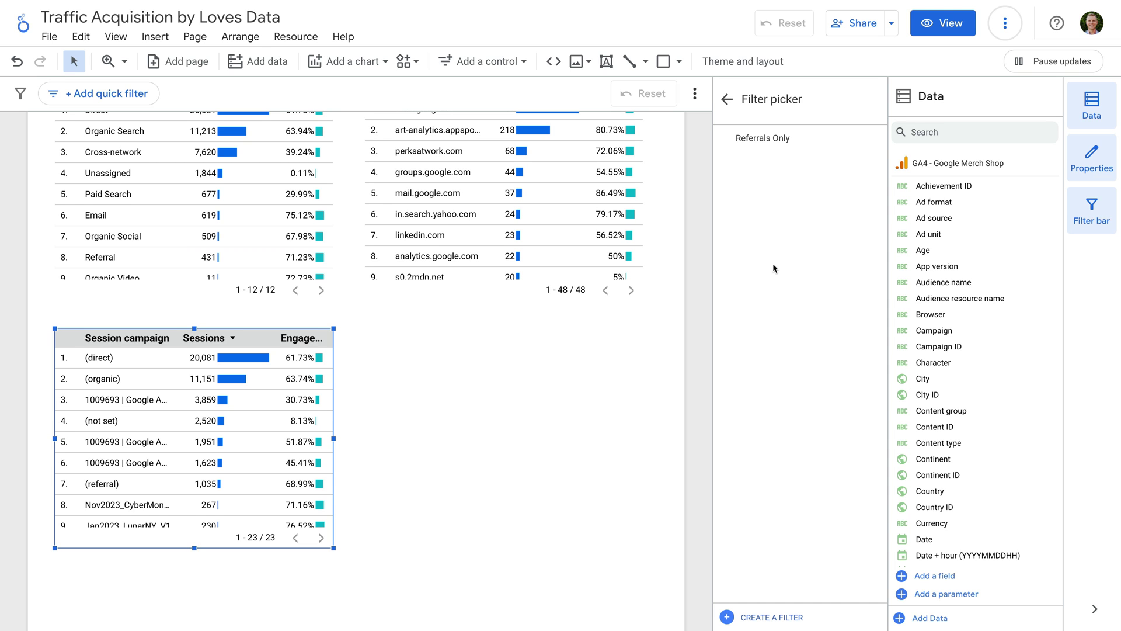
left_click(774, 617)
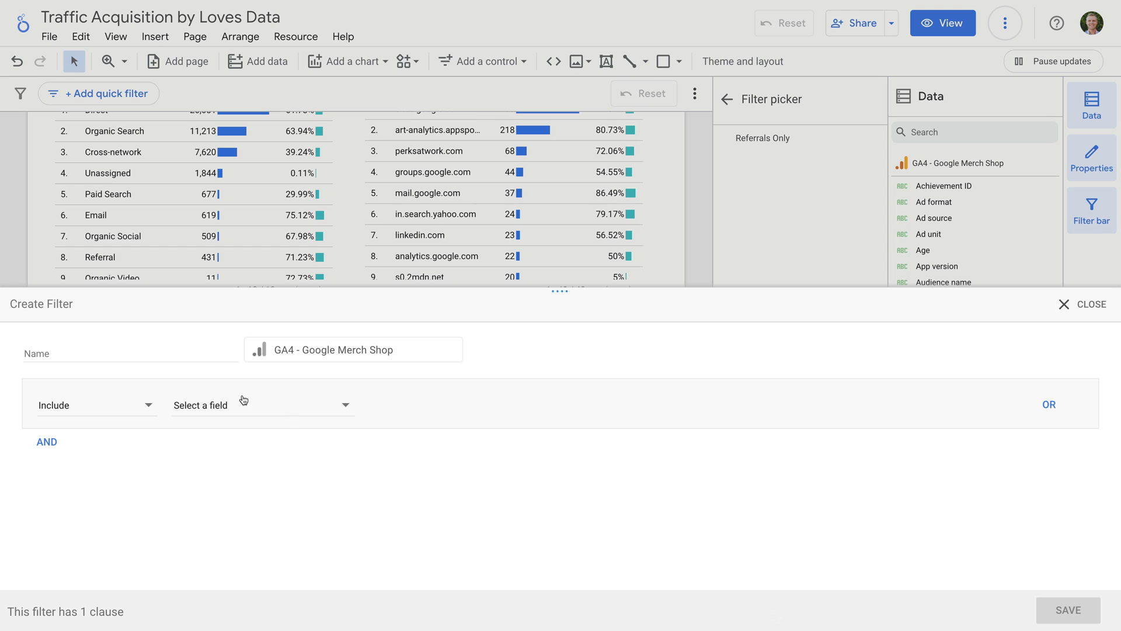
left_click(169, 345)
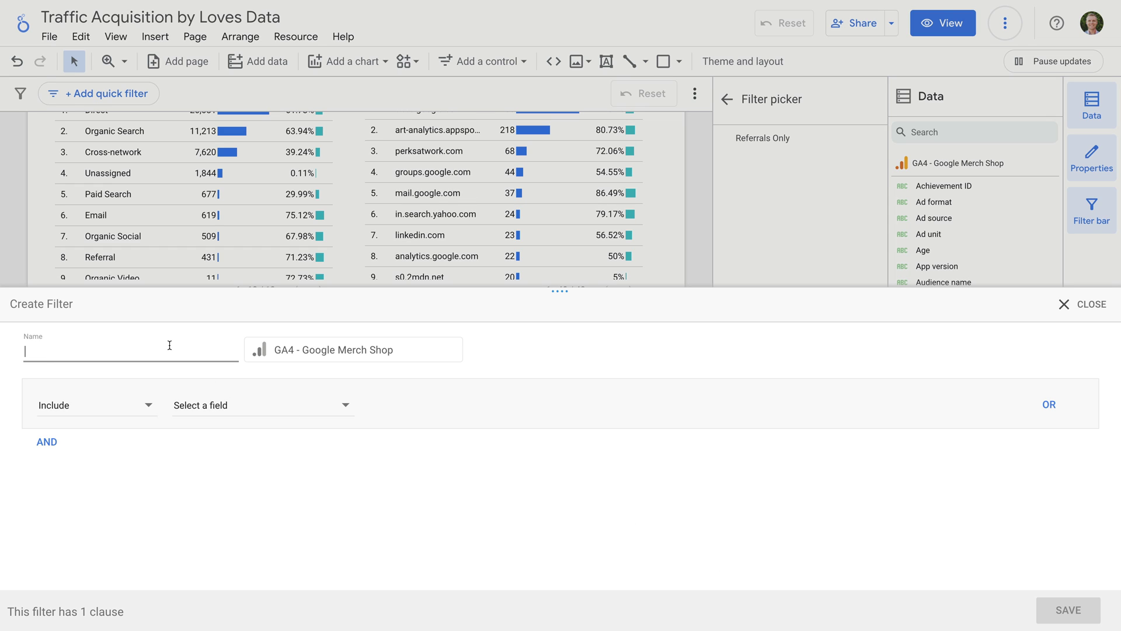
type("Custom Campaigns Only")
Set the filter clause to Exclude on the Session campaign field.
left_click(146, 407)
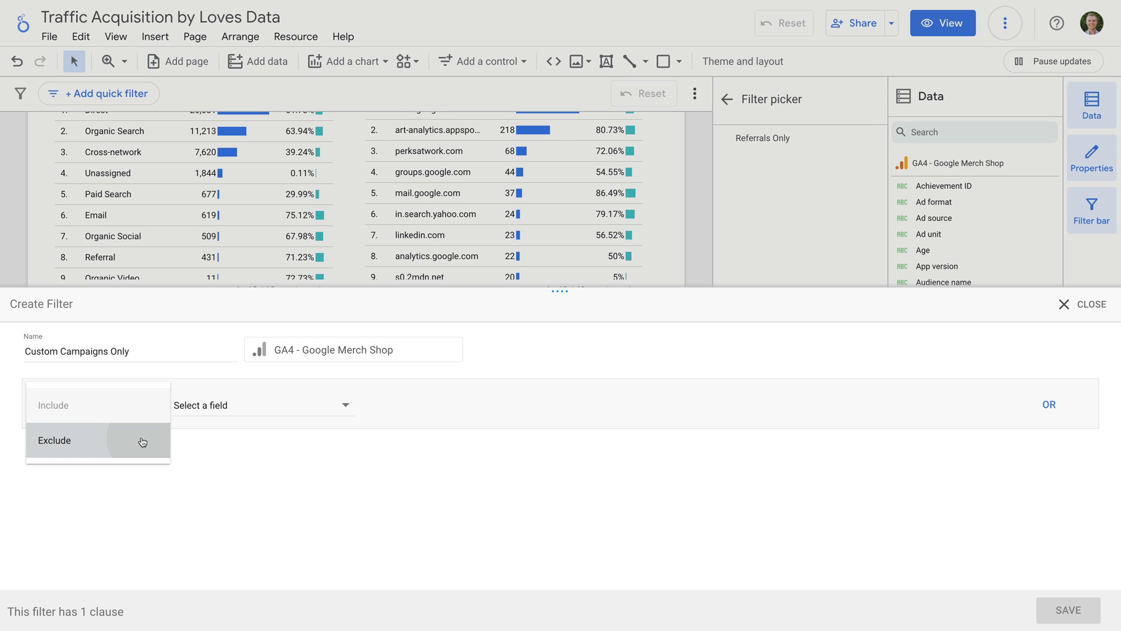
left_click(142, 439)
left_click(264, 405)
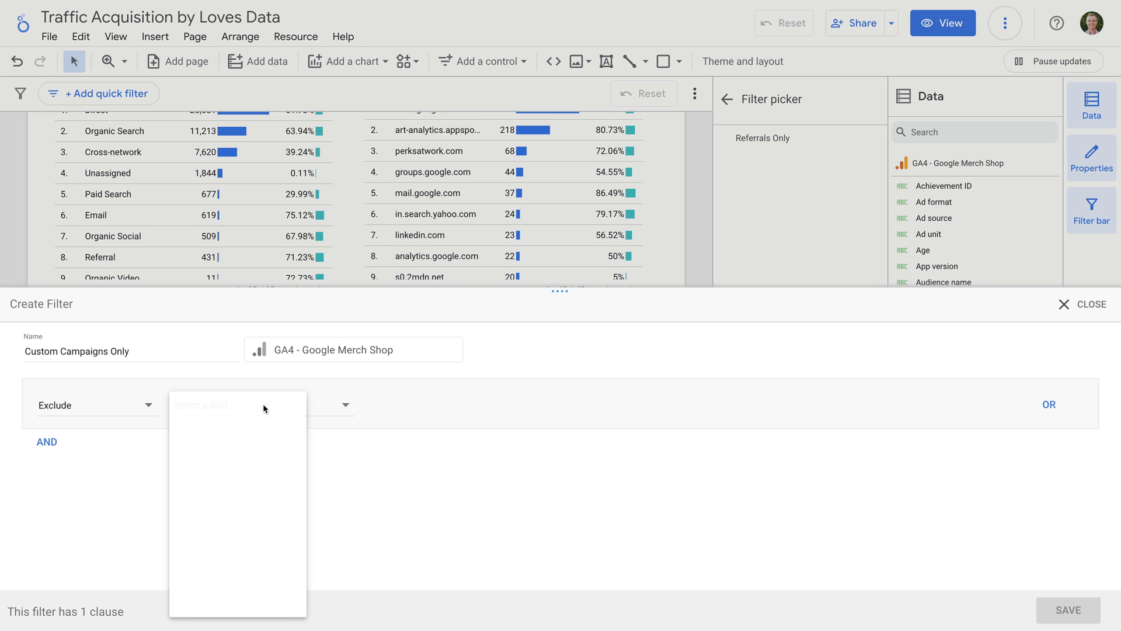
type("sess")
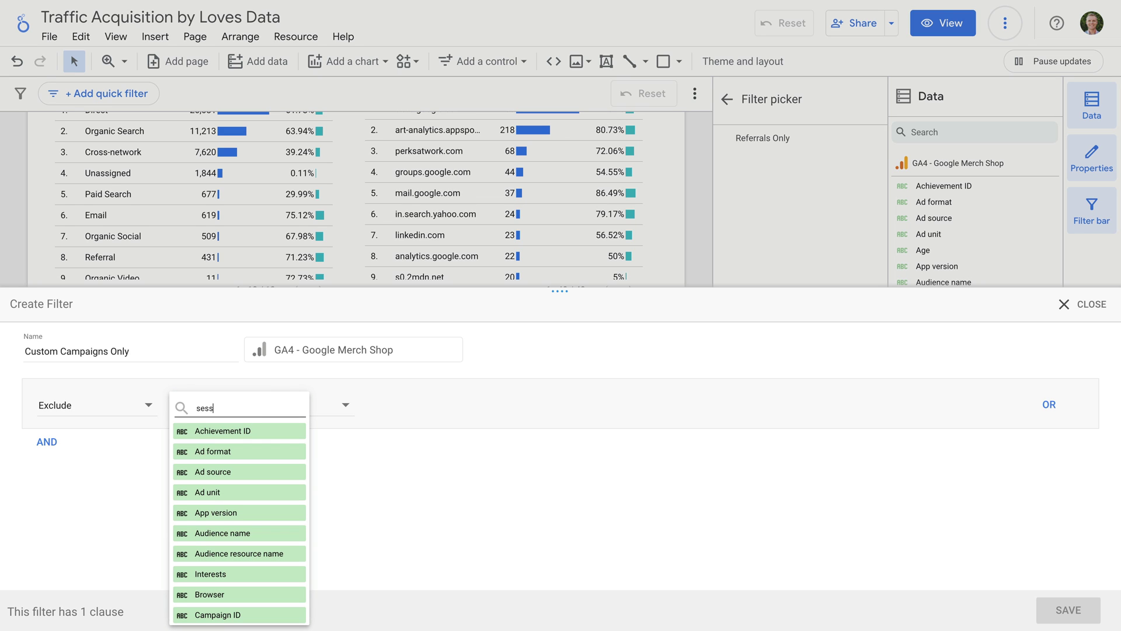
type("ion campaign")
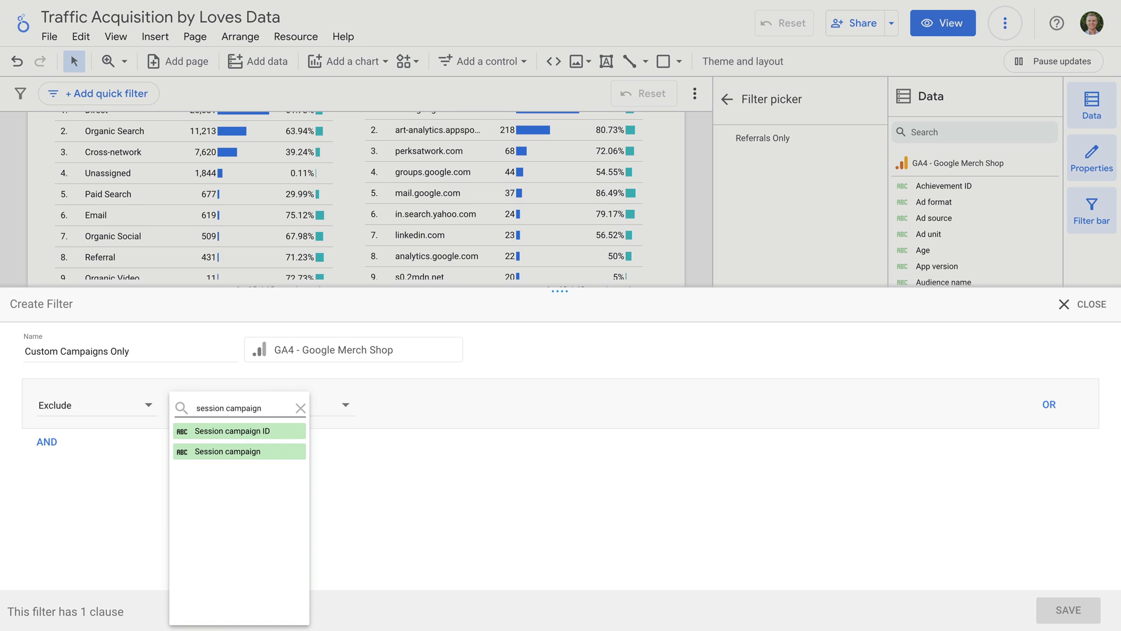
left_click(264, 450)
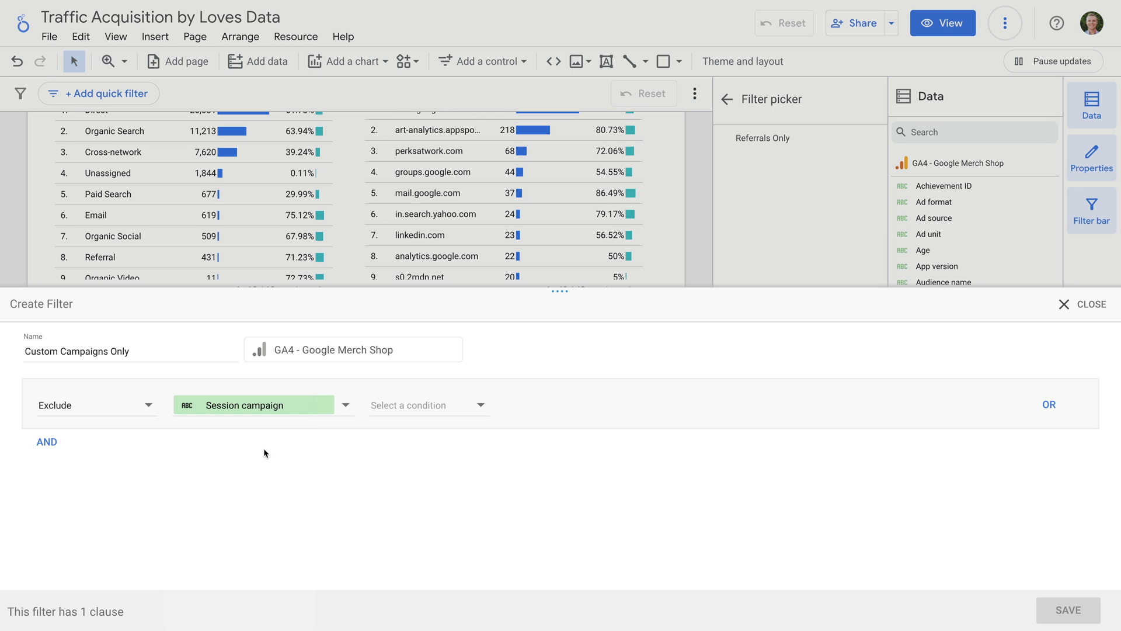
Set the filter condition to RegExp Match with the value ^\(.+\)$ and save the filter.
left_click(425, 410)
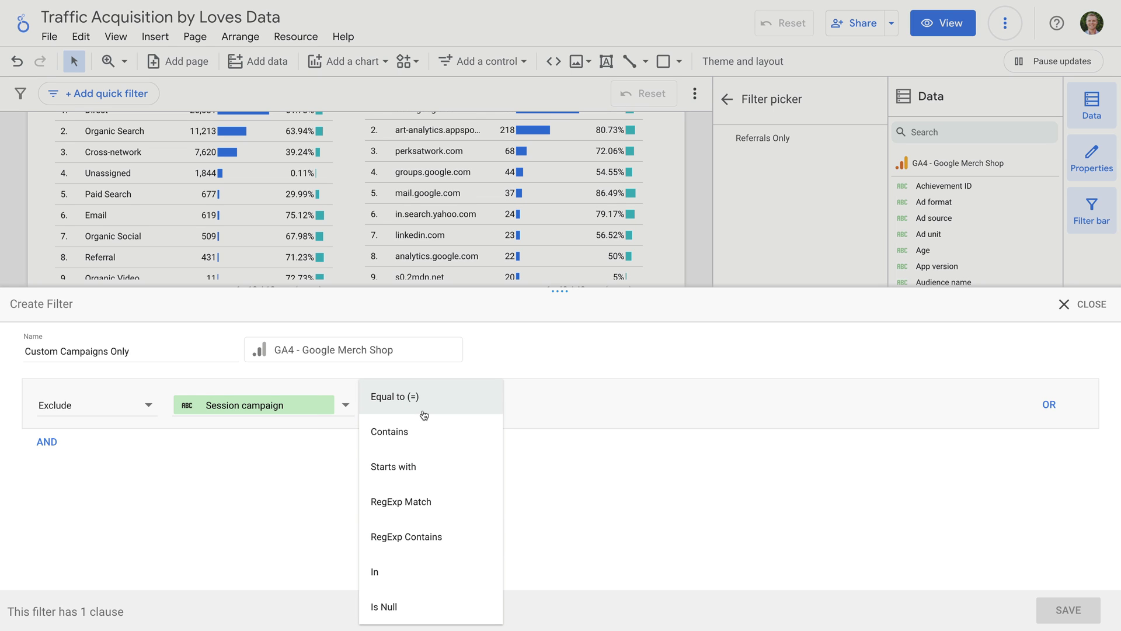
left_click(461, 502)
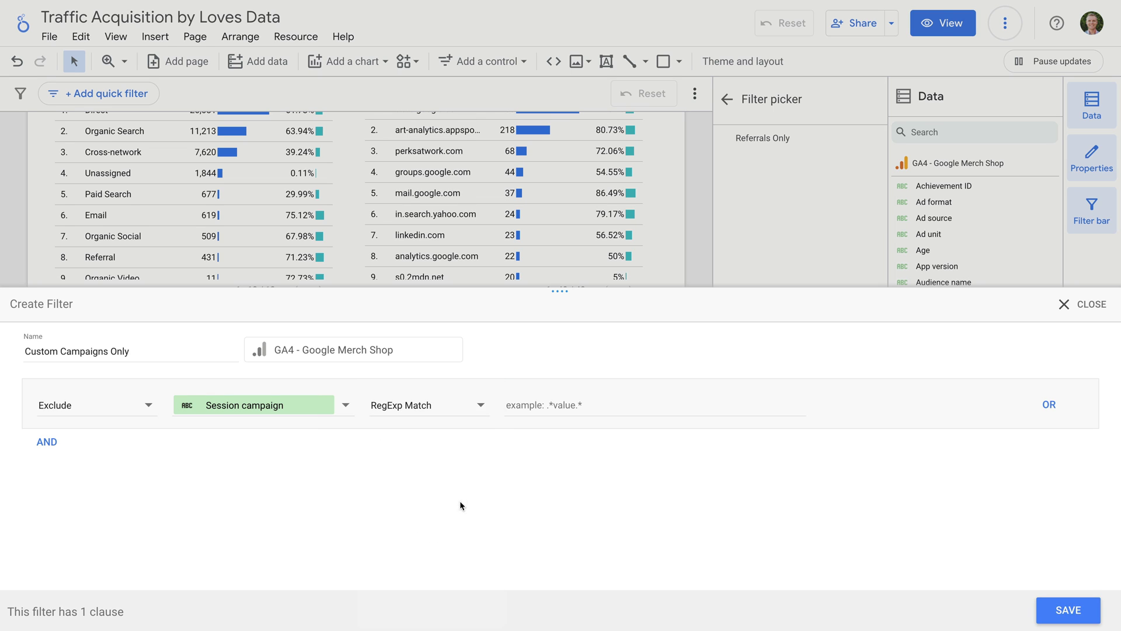
left_click(556, 405)
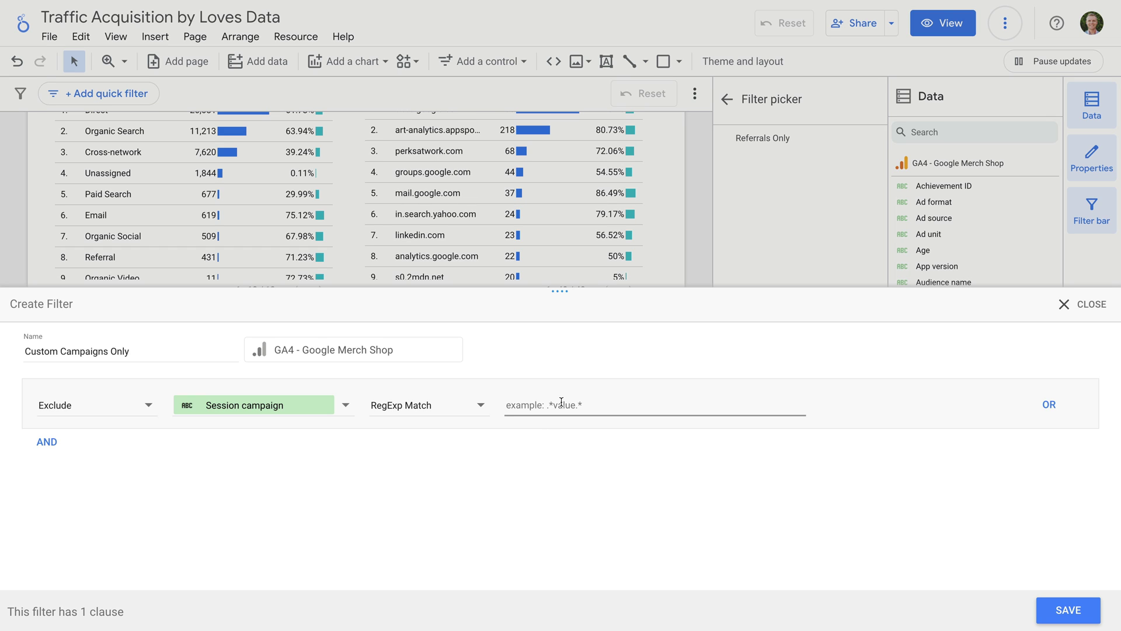
type("^\\(.+\\)$")
left_click(586, 448)
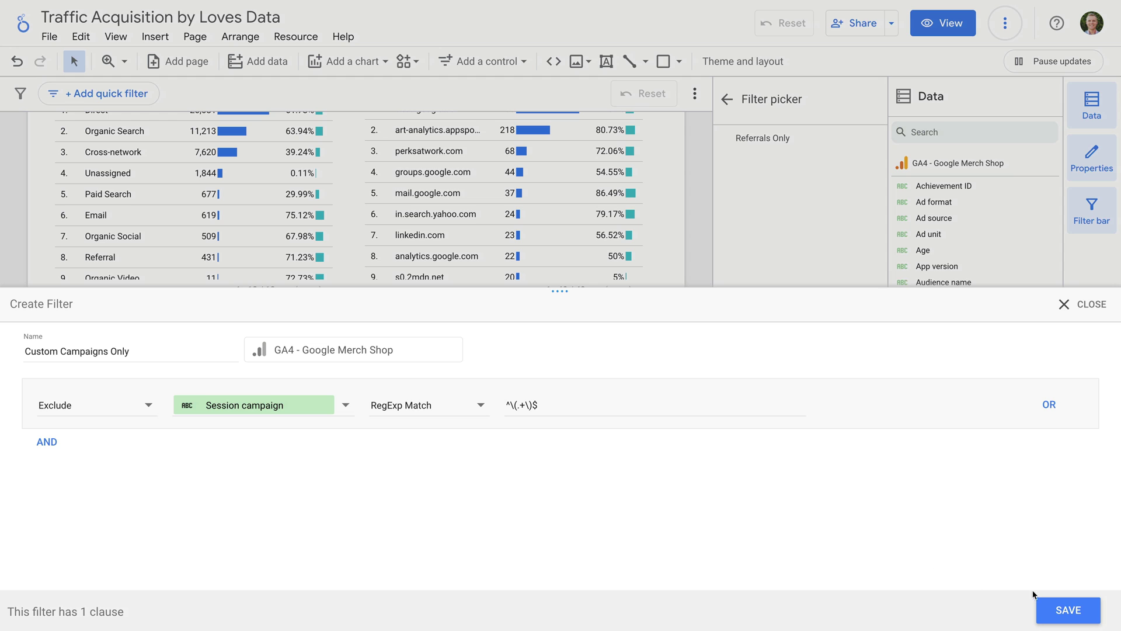
left_click(1068, 610)
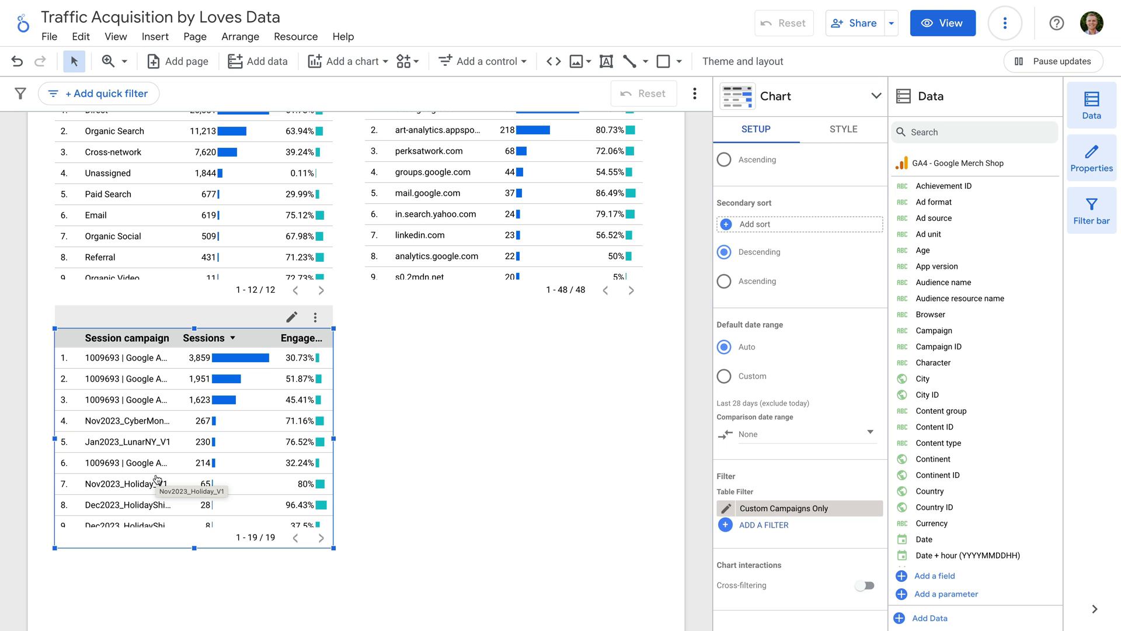
Duplicate the default channel group table beside the session campaign table and change the copy's dimension to Landing page.
left_click(187, 252)
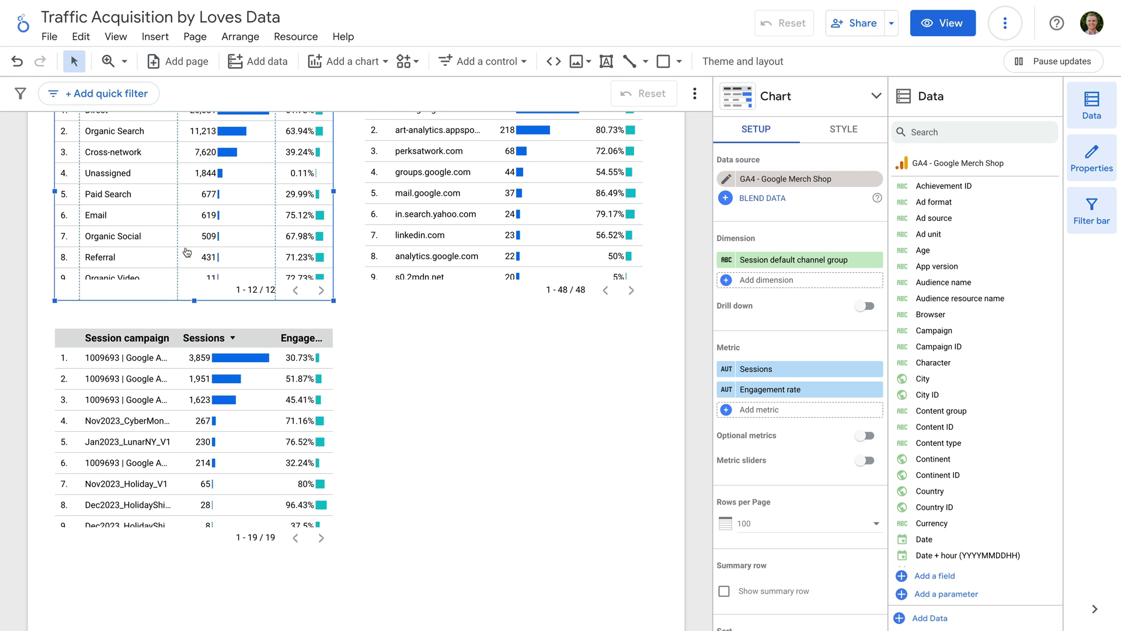
left_click_drag(187, 252, 473, 483)
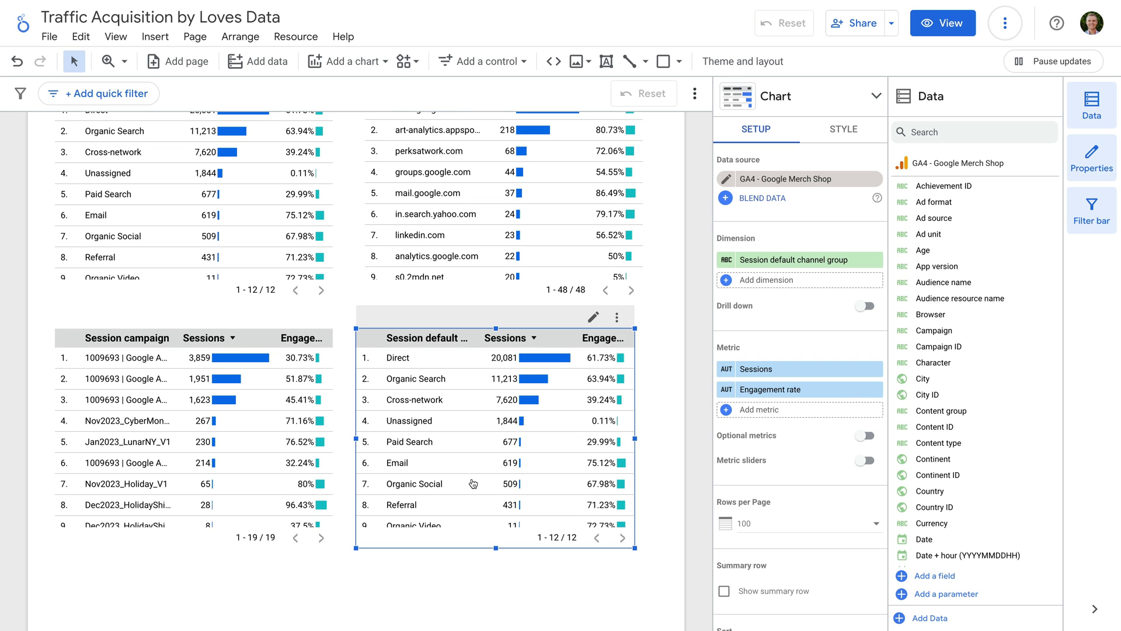
left_click(807, 264)
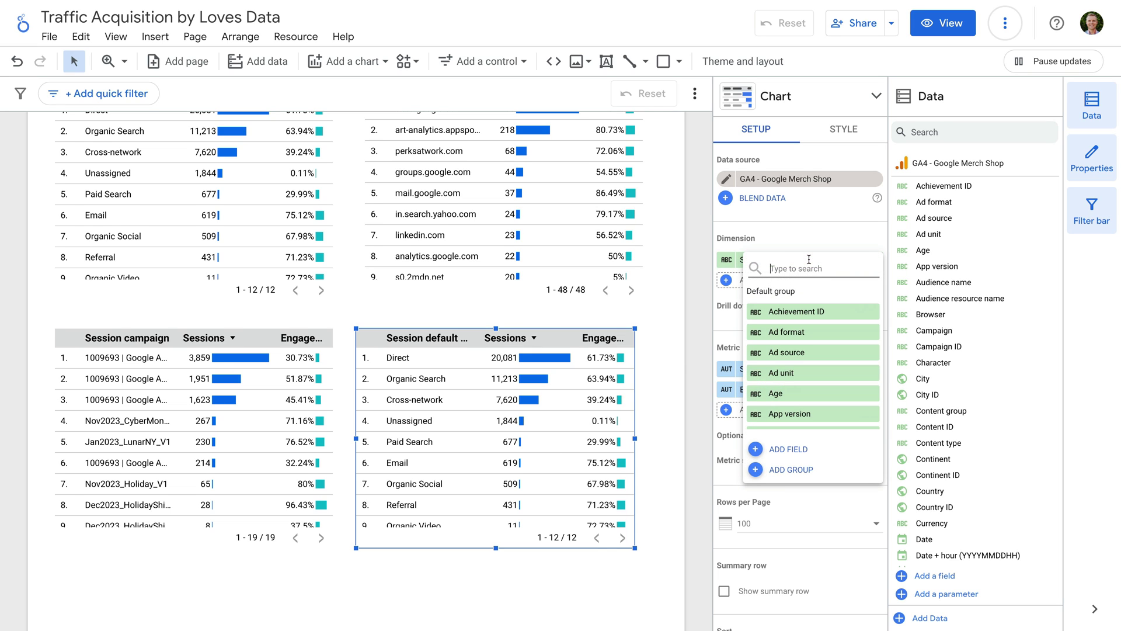
type("landing page")
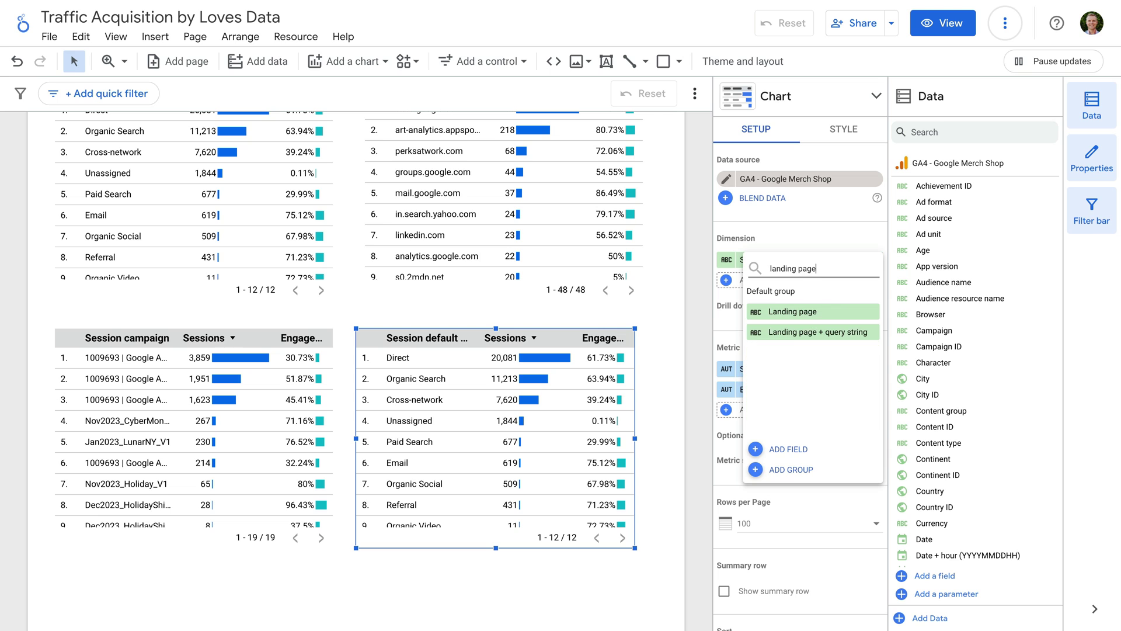
left_click(828, 310)
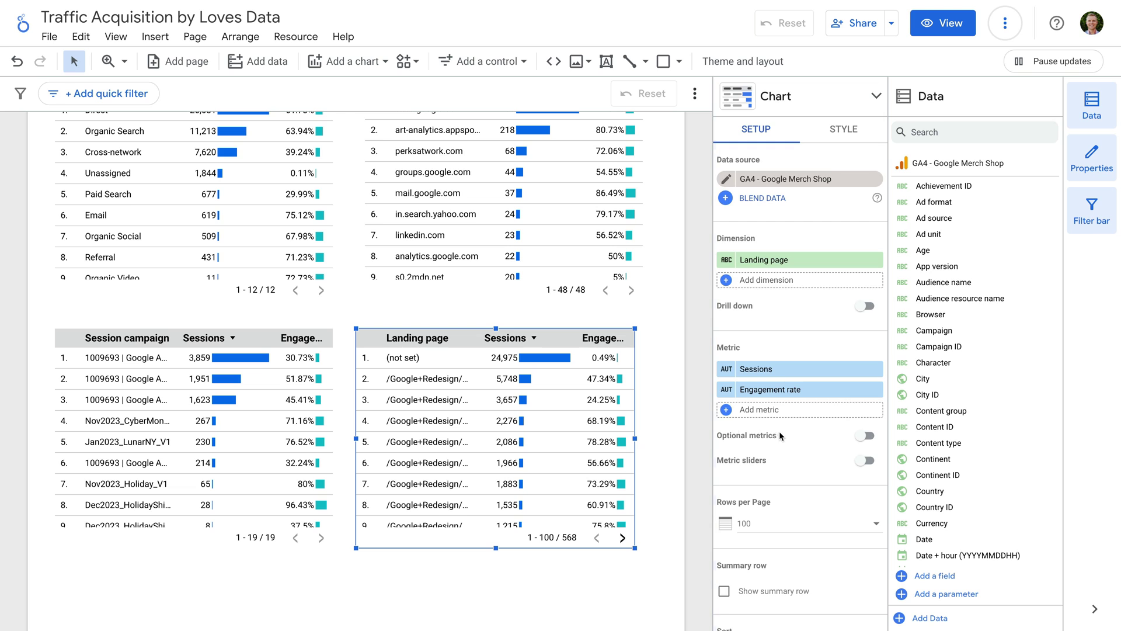
Start a new table filter for the landing page table and name it Landing Pages Only.
scroll(779, 431, "down", 5)
scroll(779, 434, "down", 5)
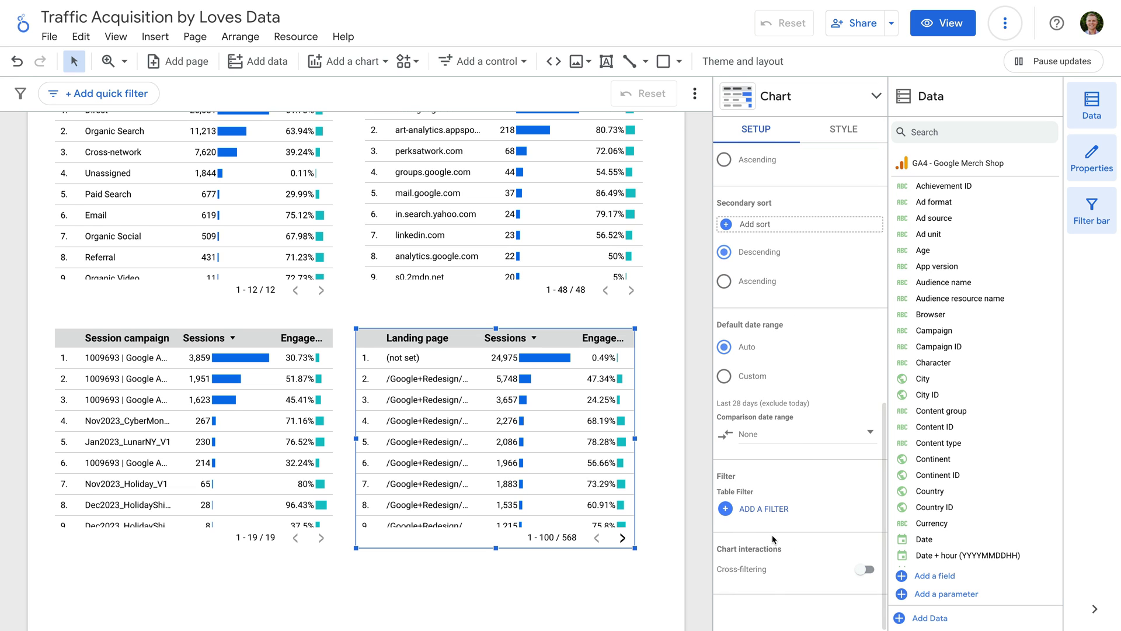
left_click(770, 509)
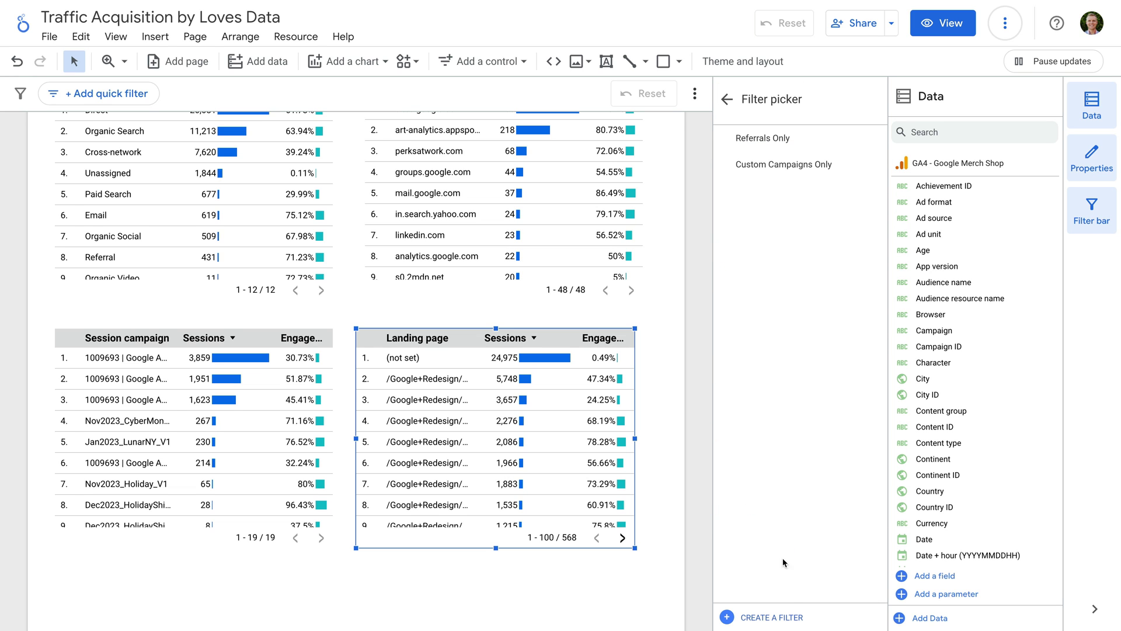
left_click(791, 618)
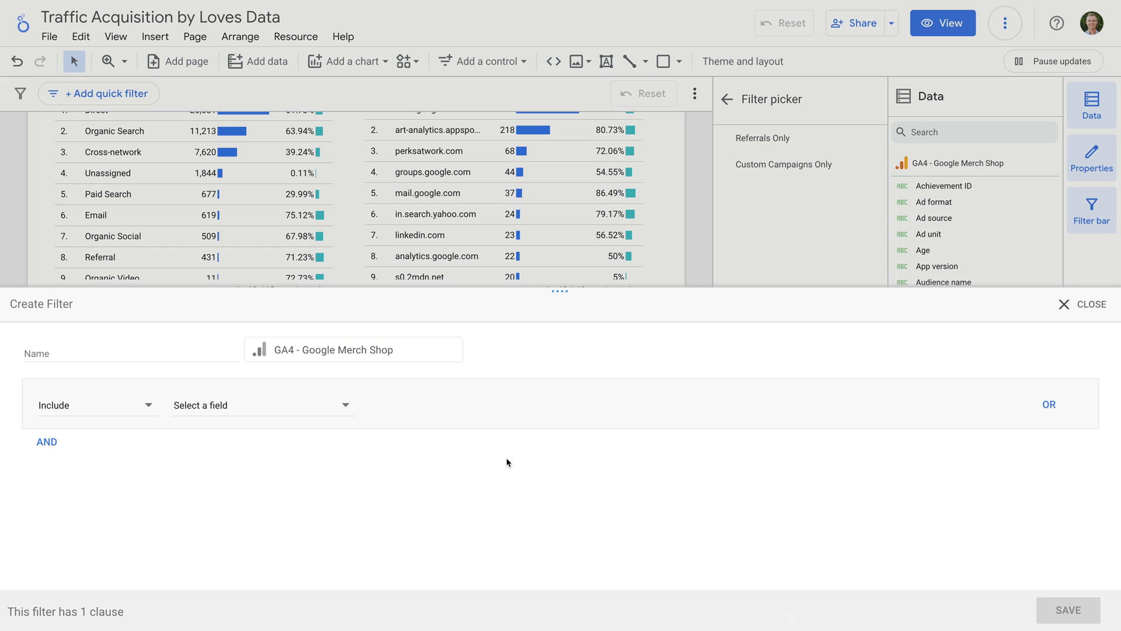
left_click(212, 353)
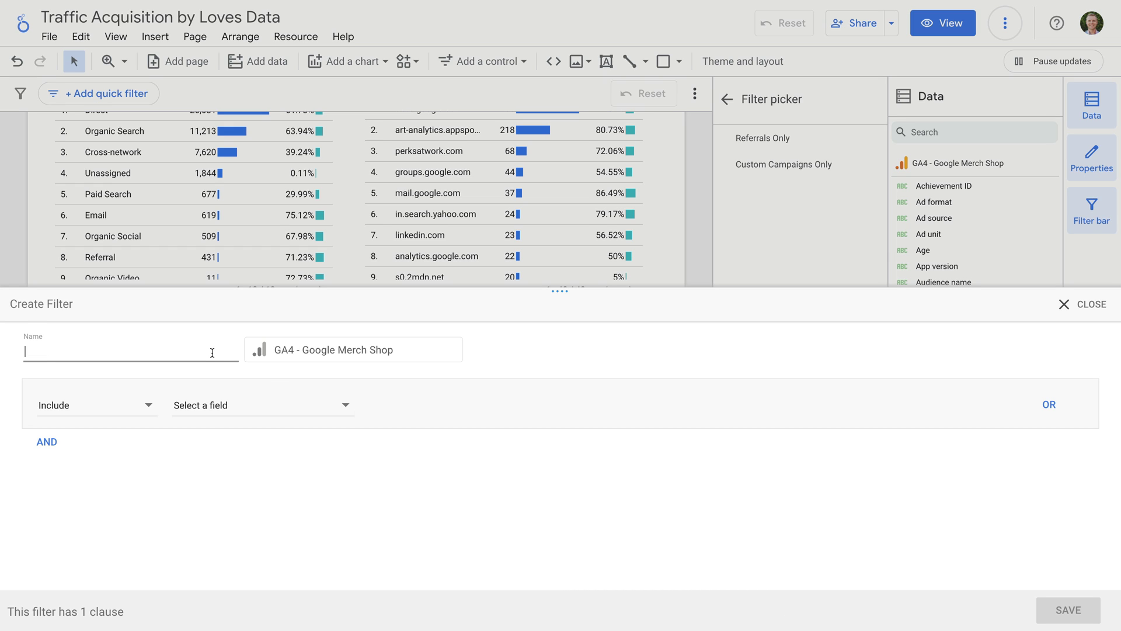
type("Landing Pages Only")
Set the filter clause to Exclude on the Landing page field.
left_click(151, 409)
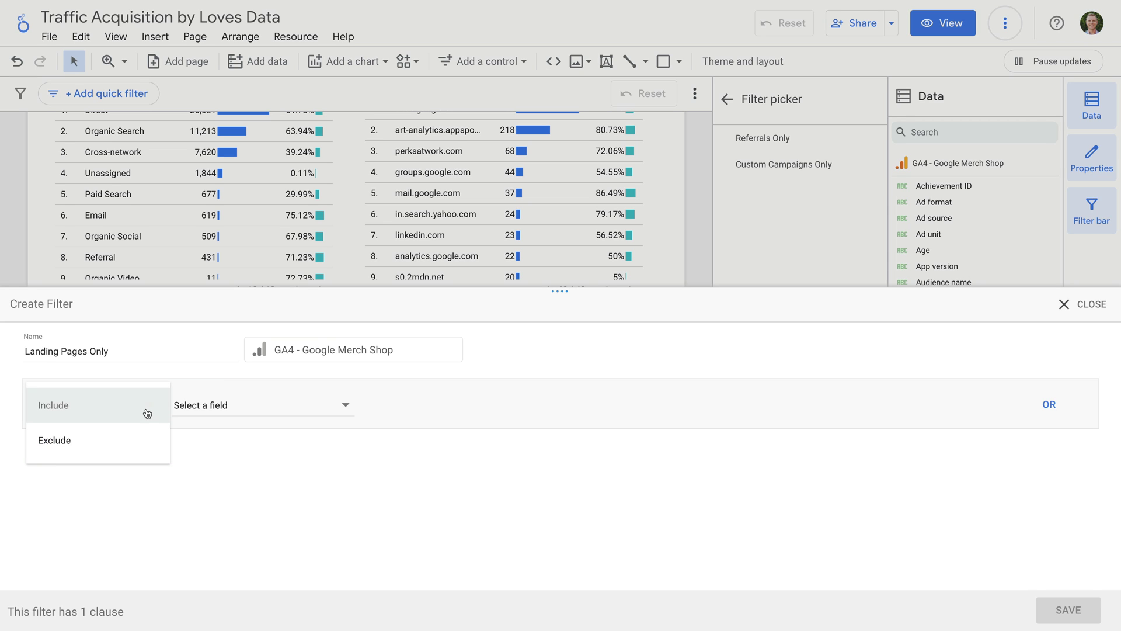
left_click(146, 439)
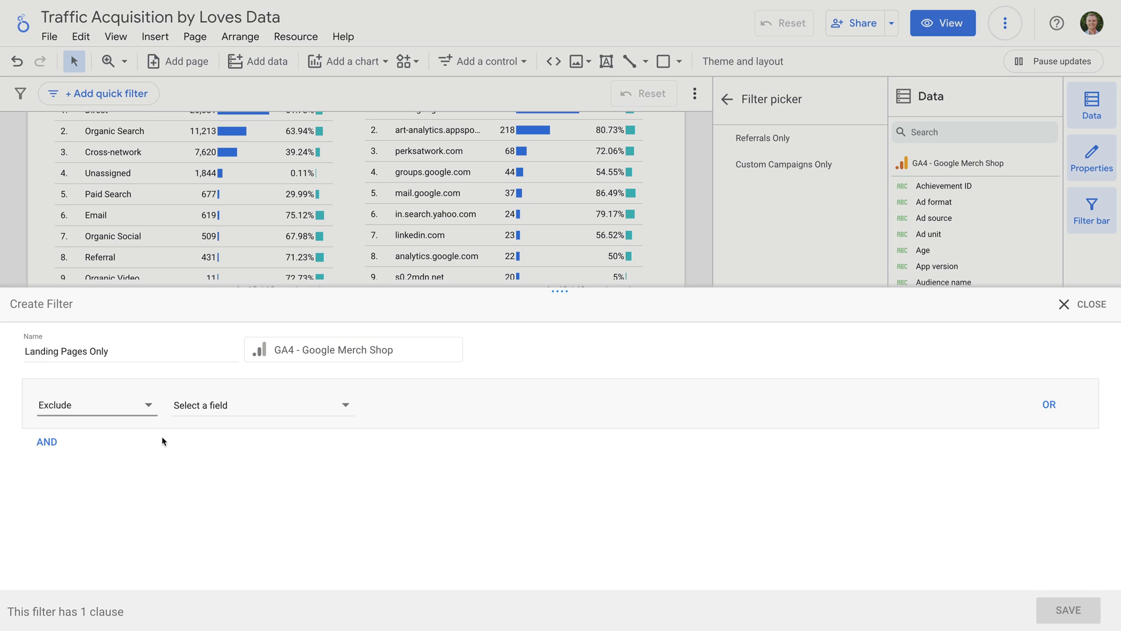
left_click(259, 406)
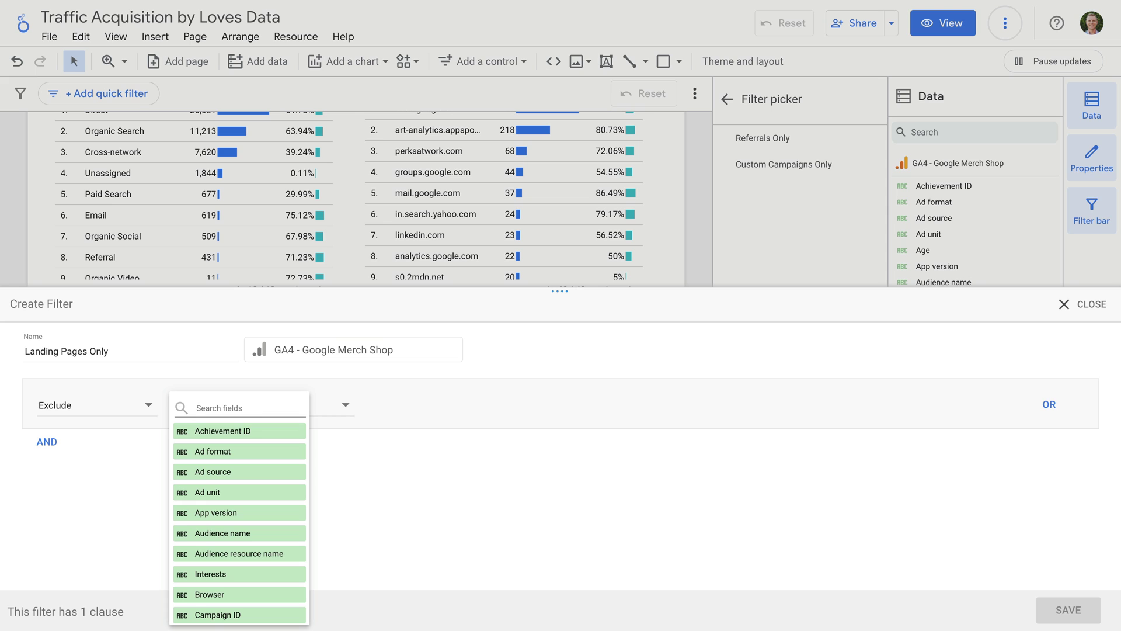
type("landing page")
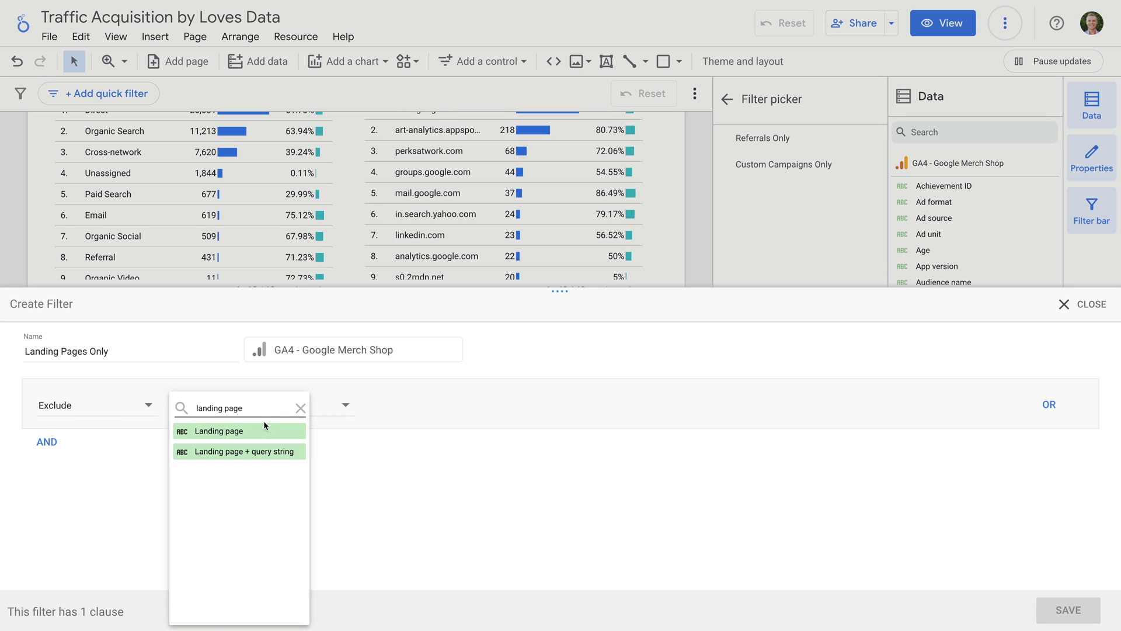
left_click(266, 430)
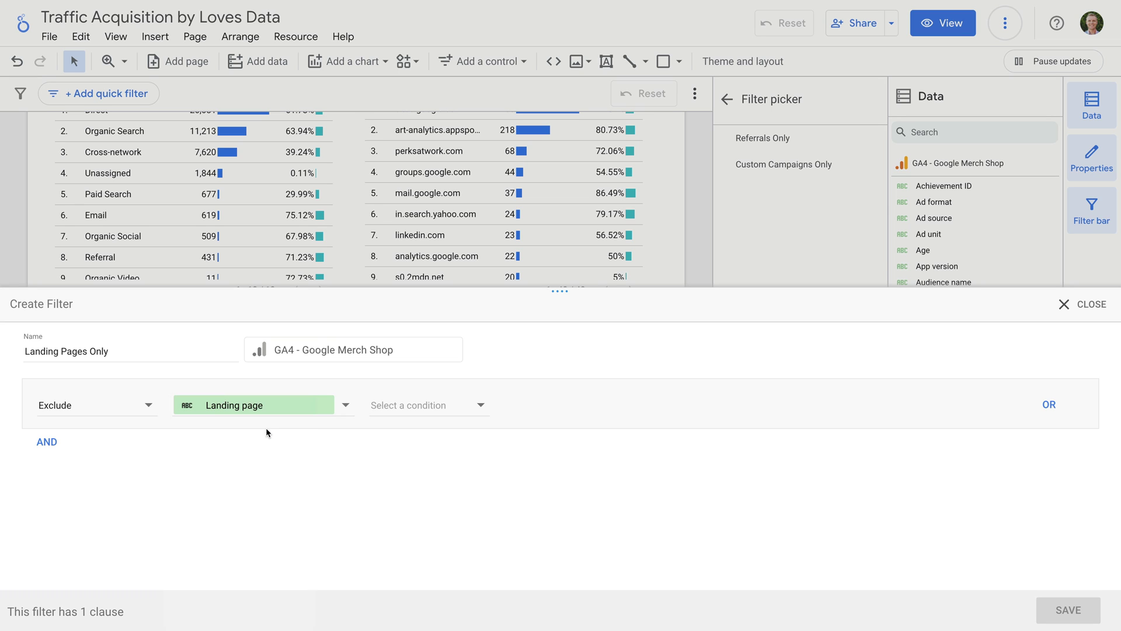
Set the filter condition to Equal to (=) with the value (not set) and save the filter.
left_click(437, 412)
left_click(439, 397)
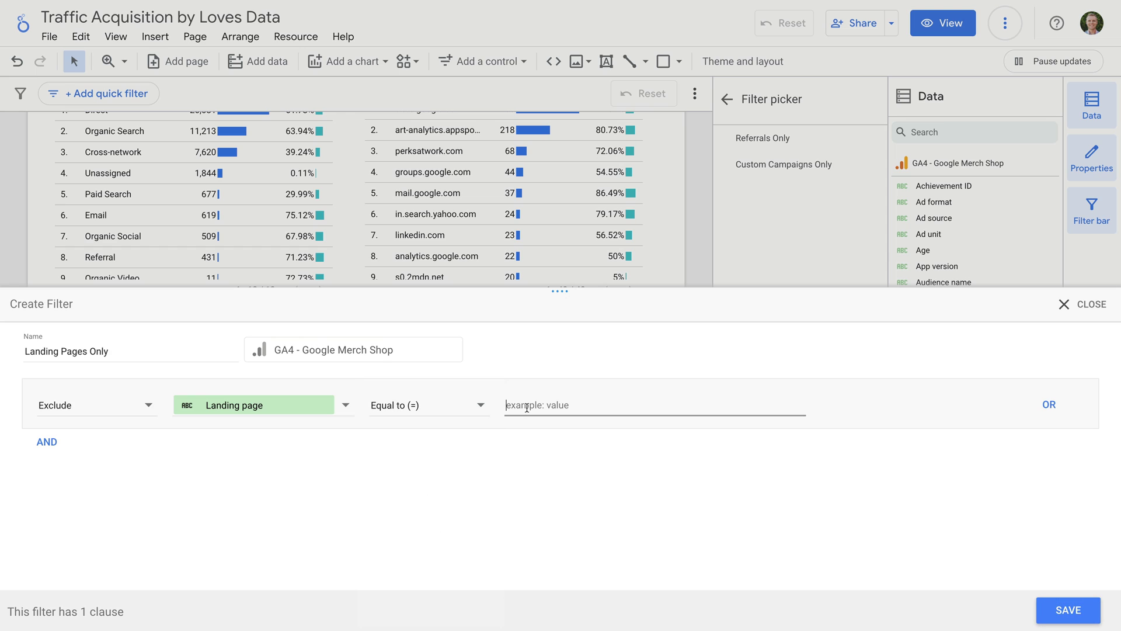
type("(not set)")
left_click(649, 451)
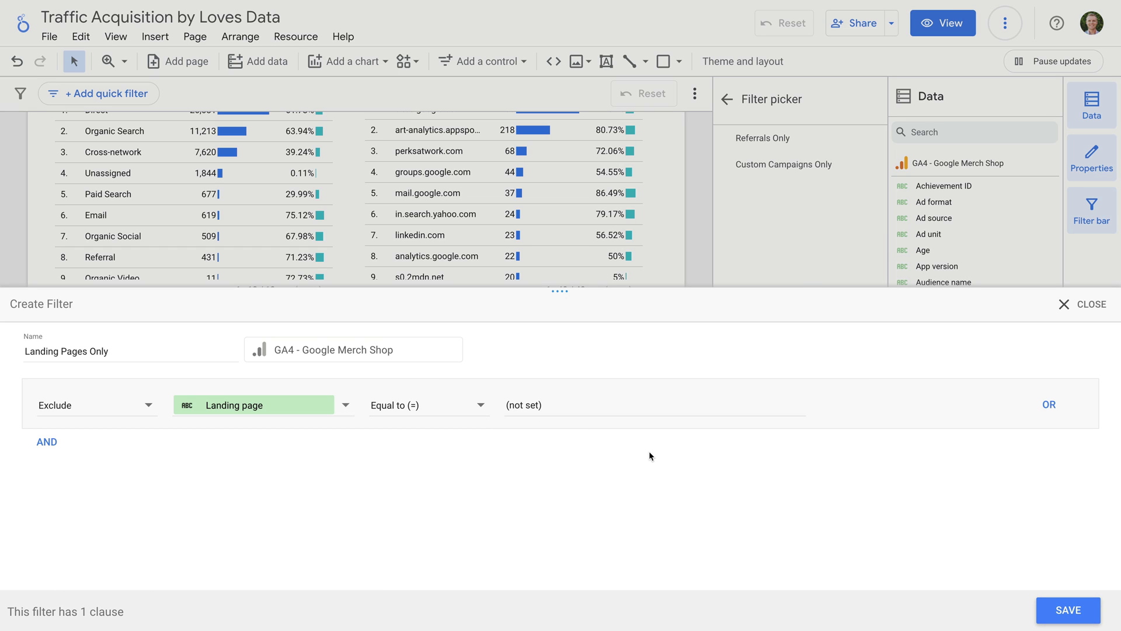
left_click(1040, 611)
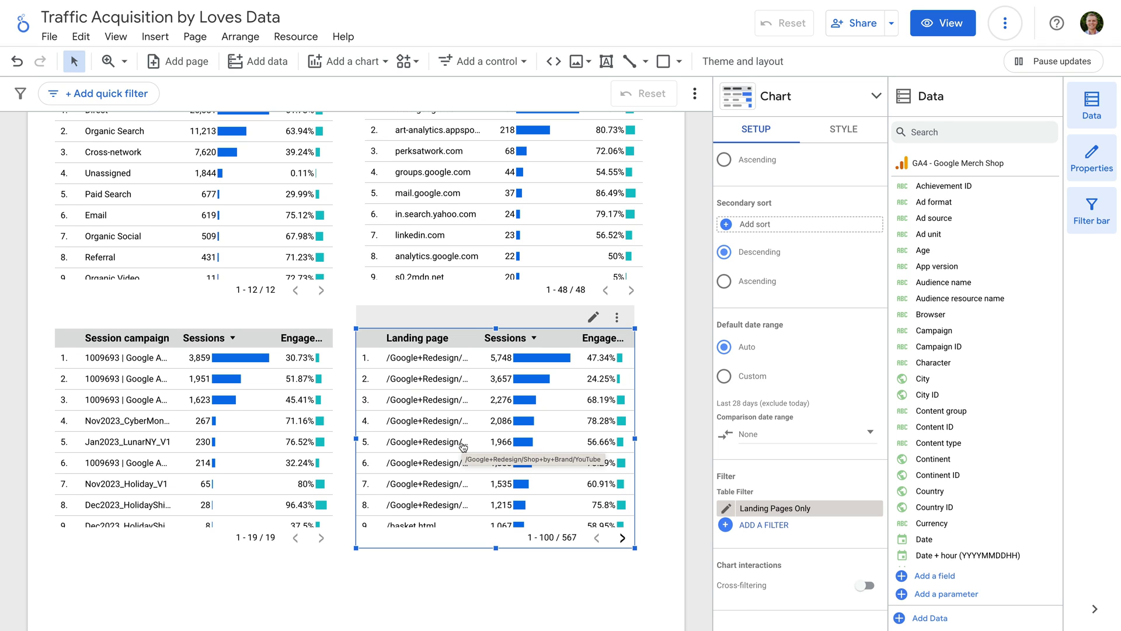
Select all four tables and move them down together to leave room for a chart beneath the scorecards.
left_click(42, 228)
left_click_drag(43, 227, 501, 446)
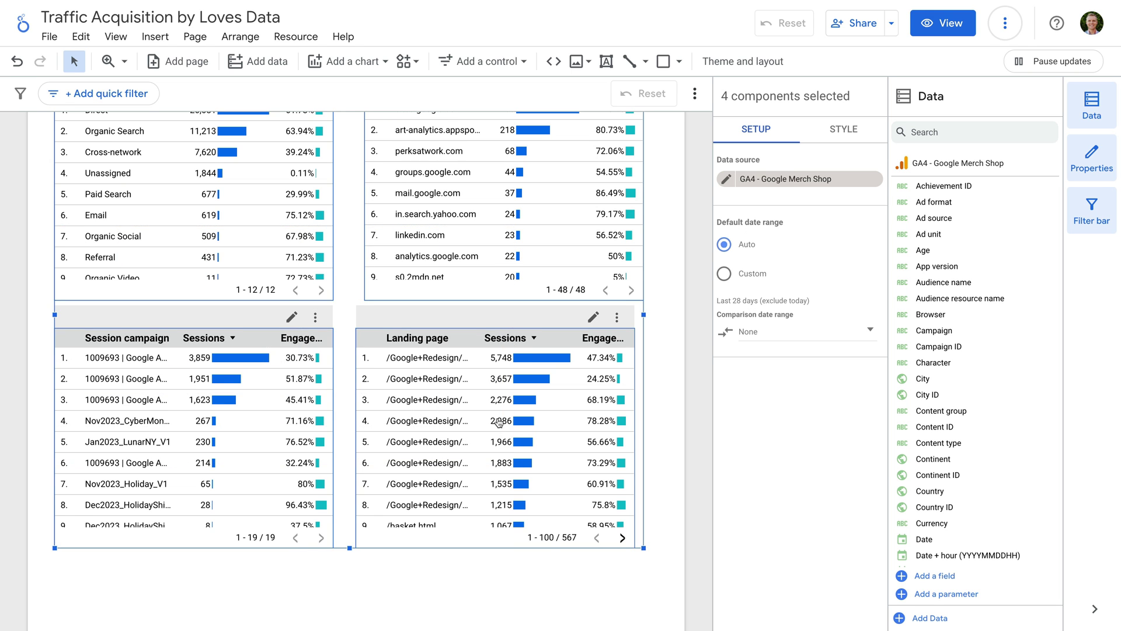
scroll(501, 446, "up", 1)
scroll(501, 446, "up", 2)
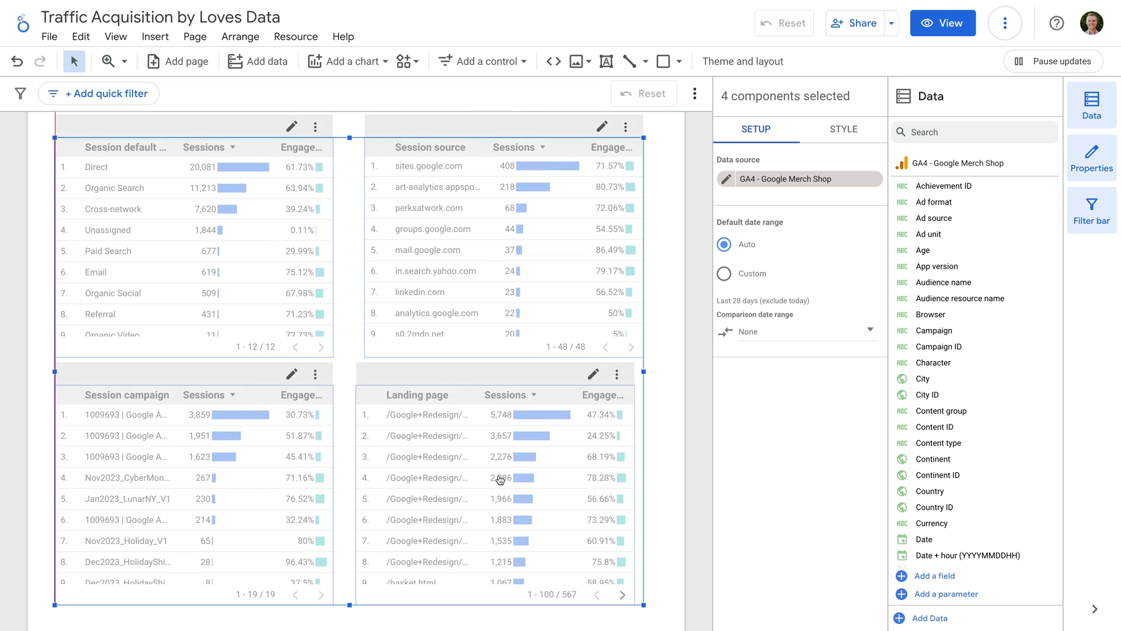
left_click(500, 482)
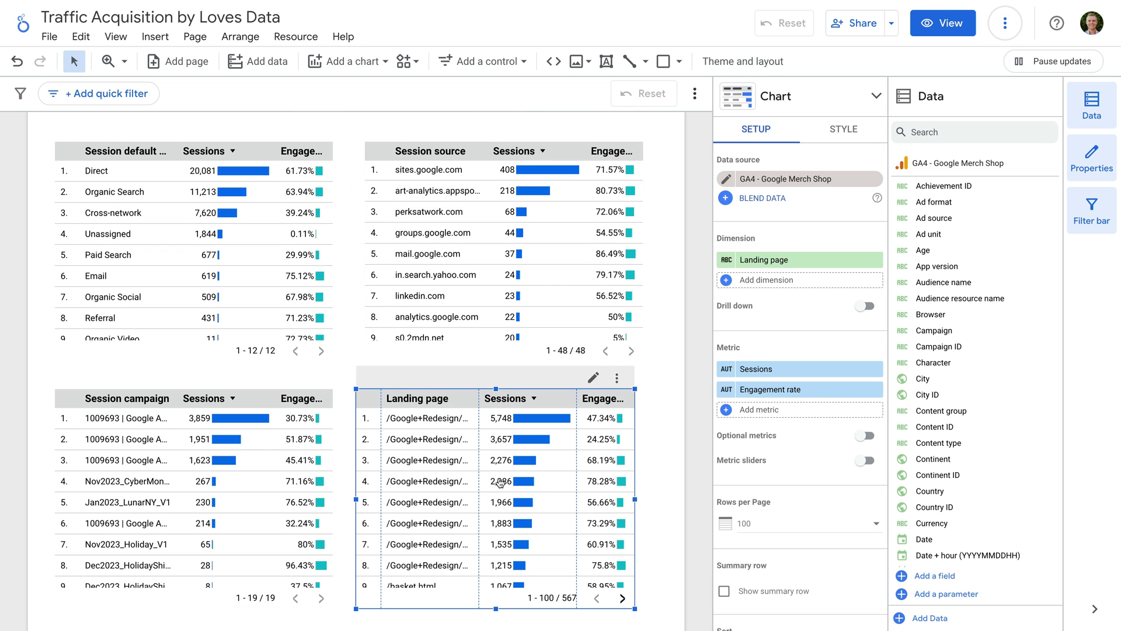
Add a stacked column chart between the scorecards and the tables, and resize it to span both table columns.
scroll(678, 255, "up", 4)
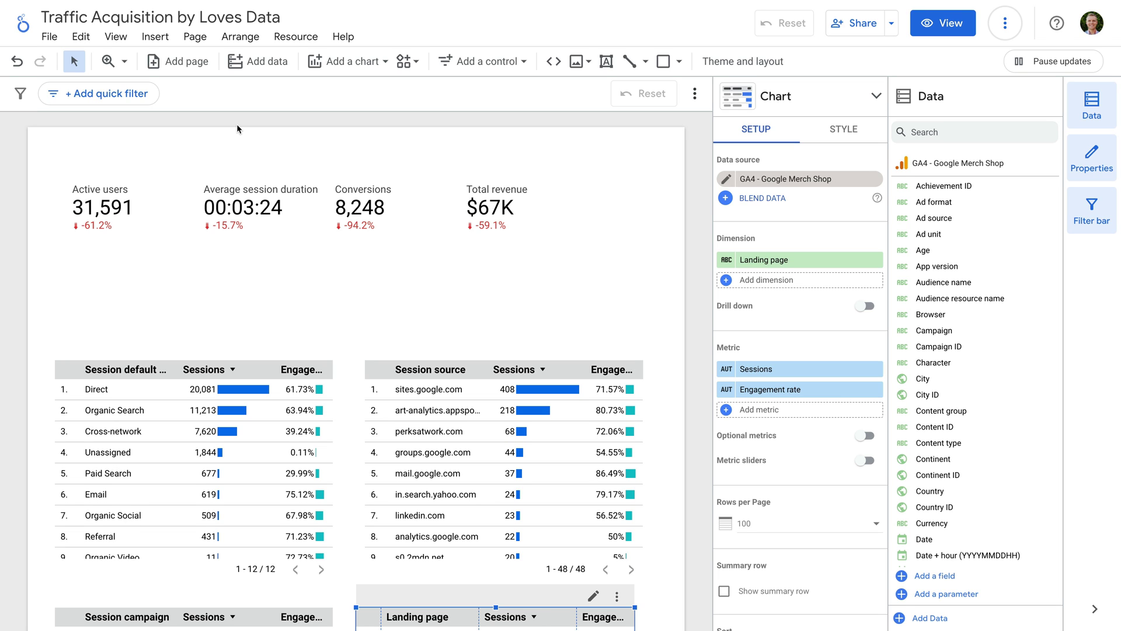
left_click(338, 64)
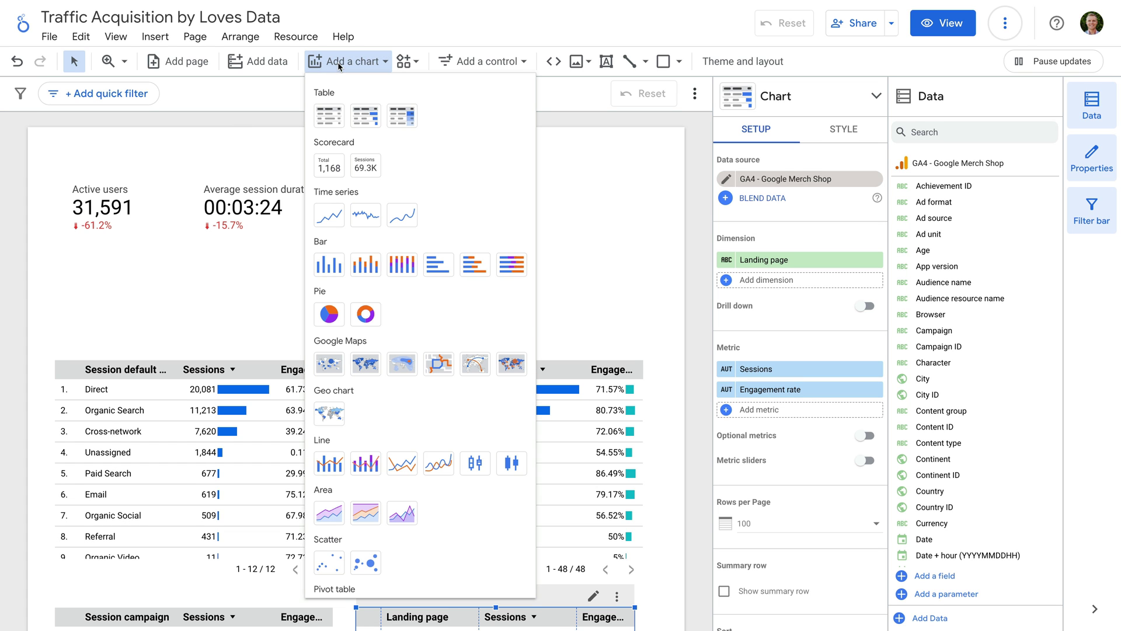
left_click(359, 275)
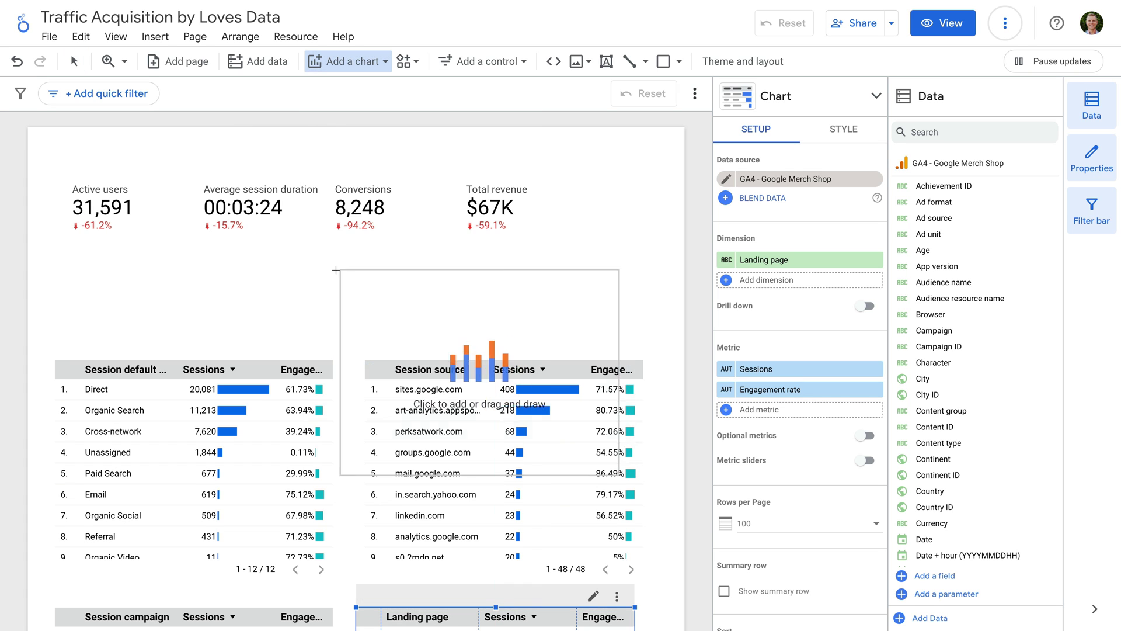
left_click(56, 253)
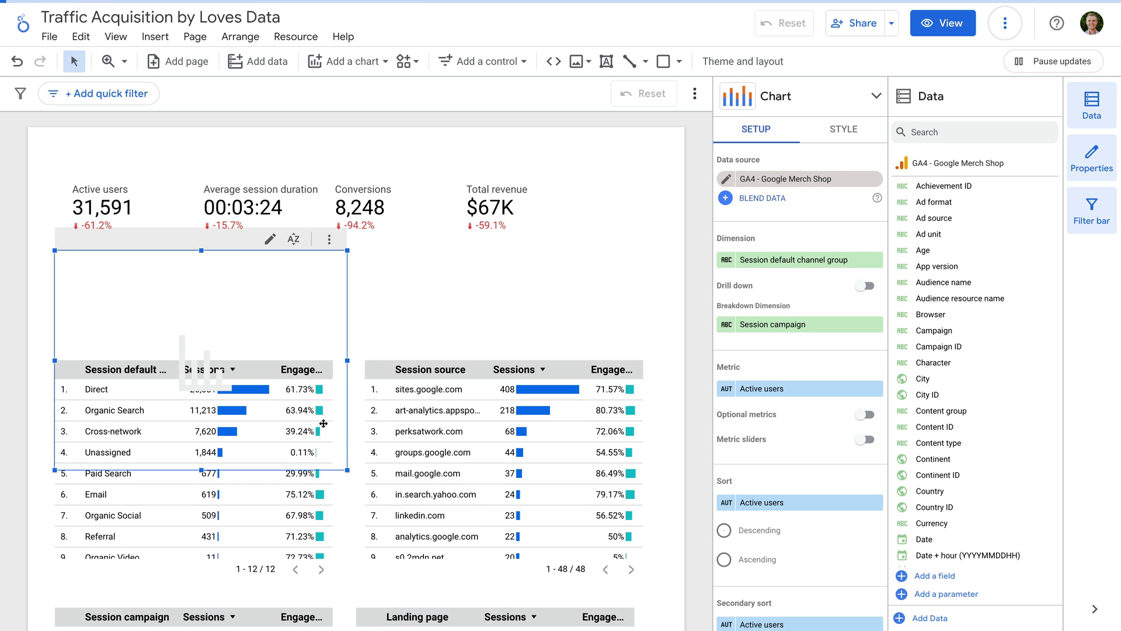
left_click_drag(351, 465, 643, 351)
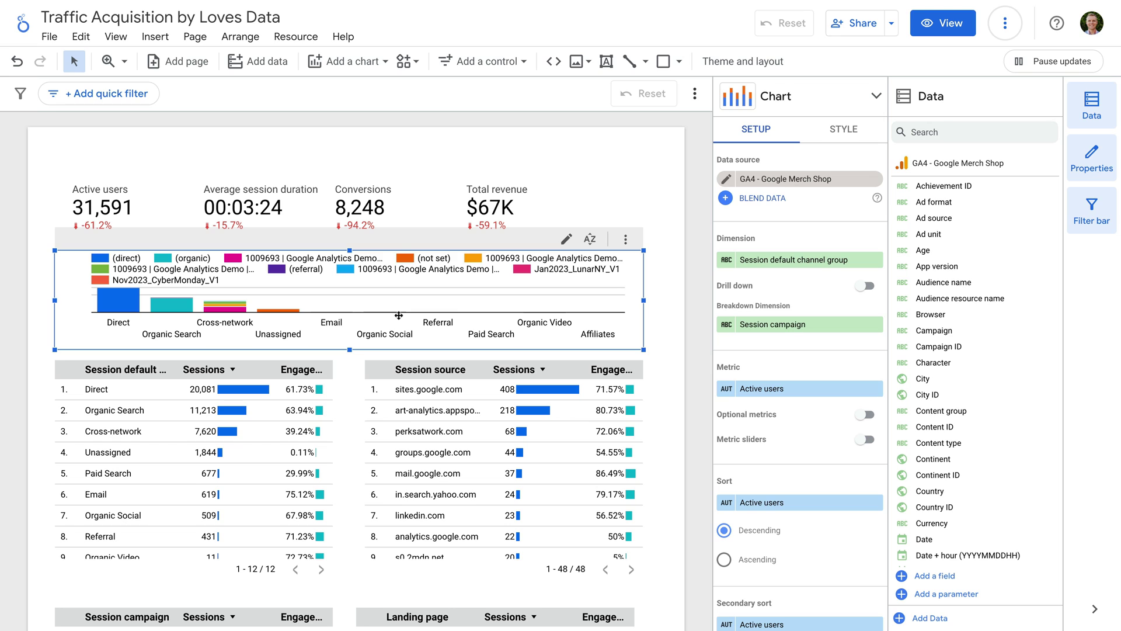
Set the stacked column chart's dimension to Date and sort the chart by Date in ascending order.
left_click(776, 260)
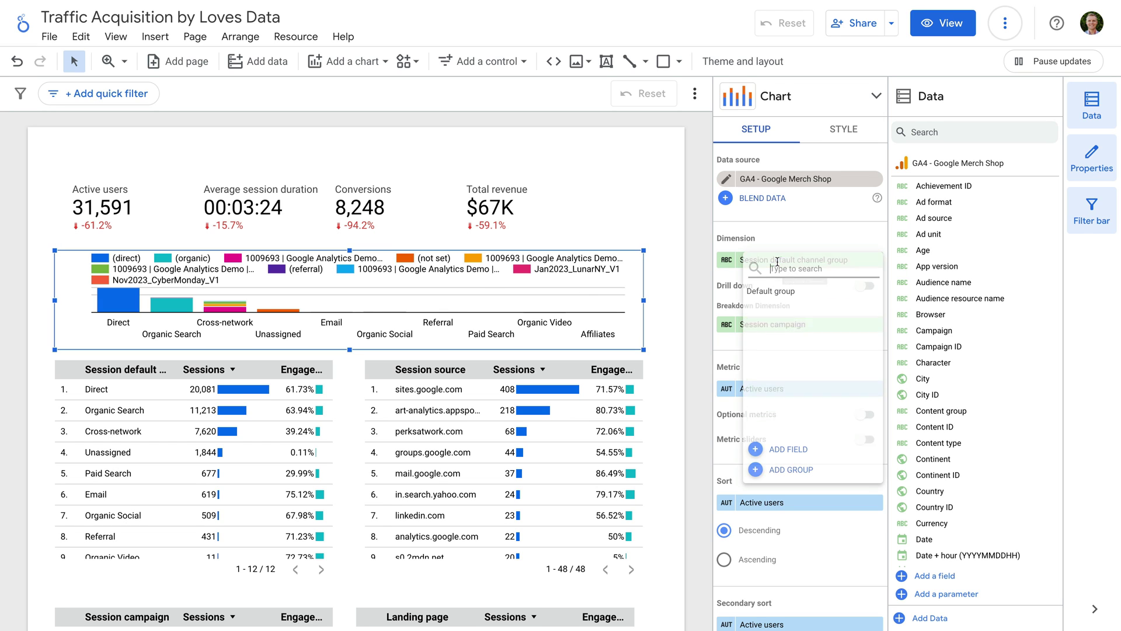
type("date")
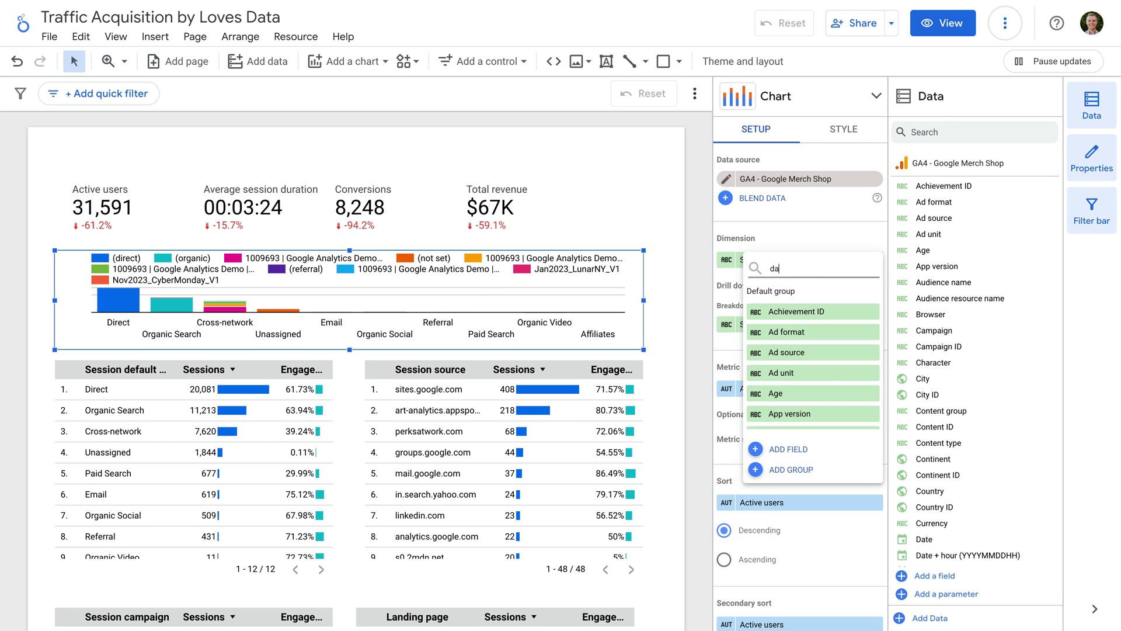
left_click(776, 311)
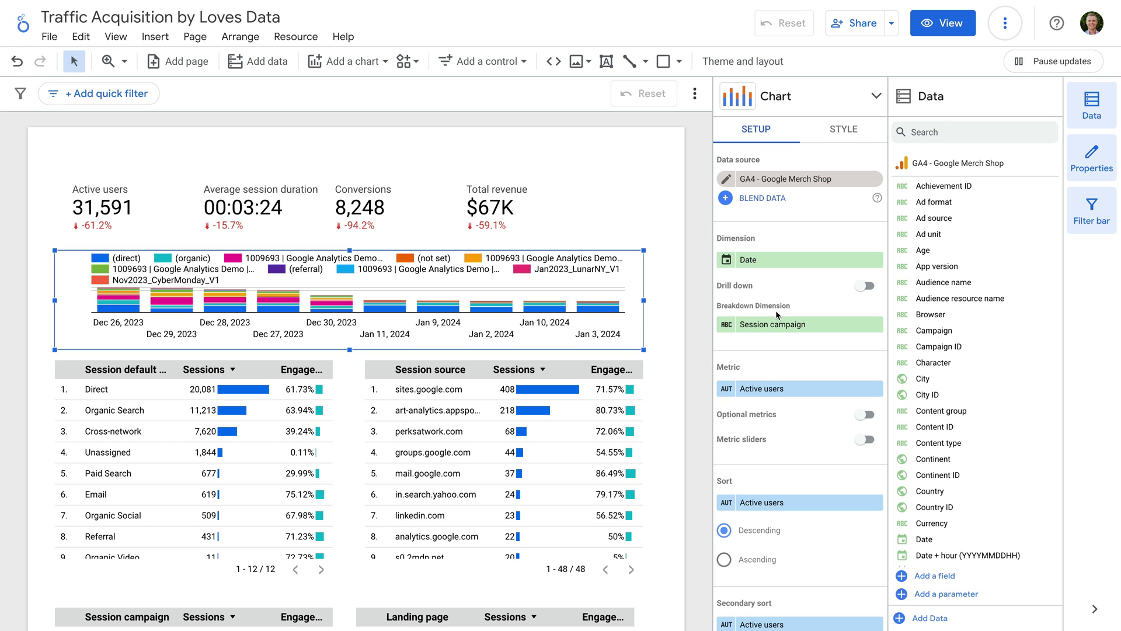
scroll(776, 310, "down", 3)
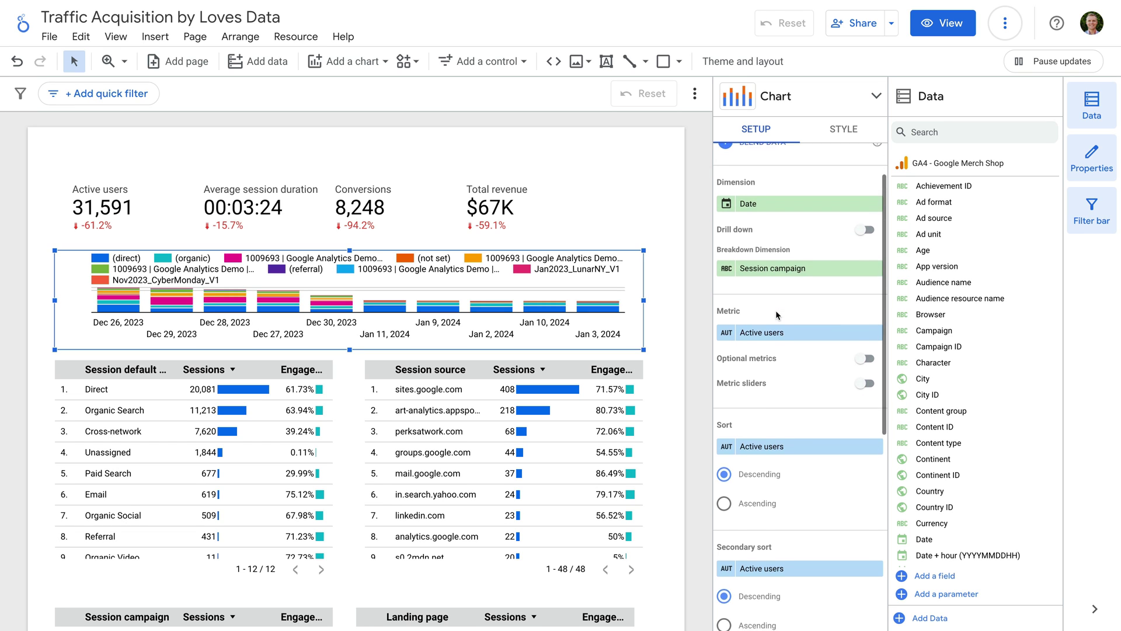
left_click(773, 356)
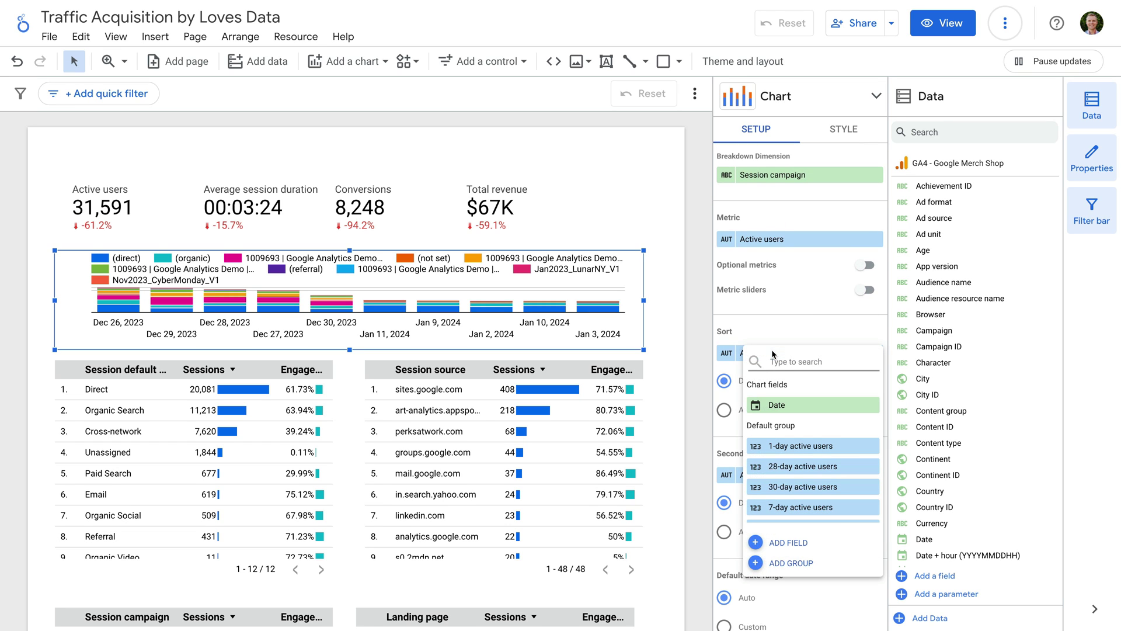
left_click(803, 406)
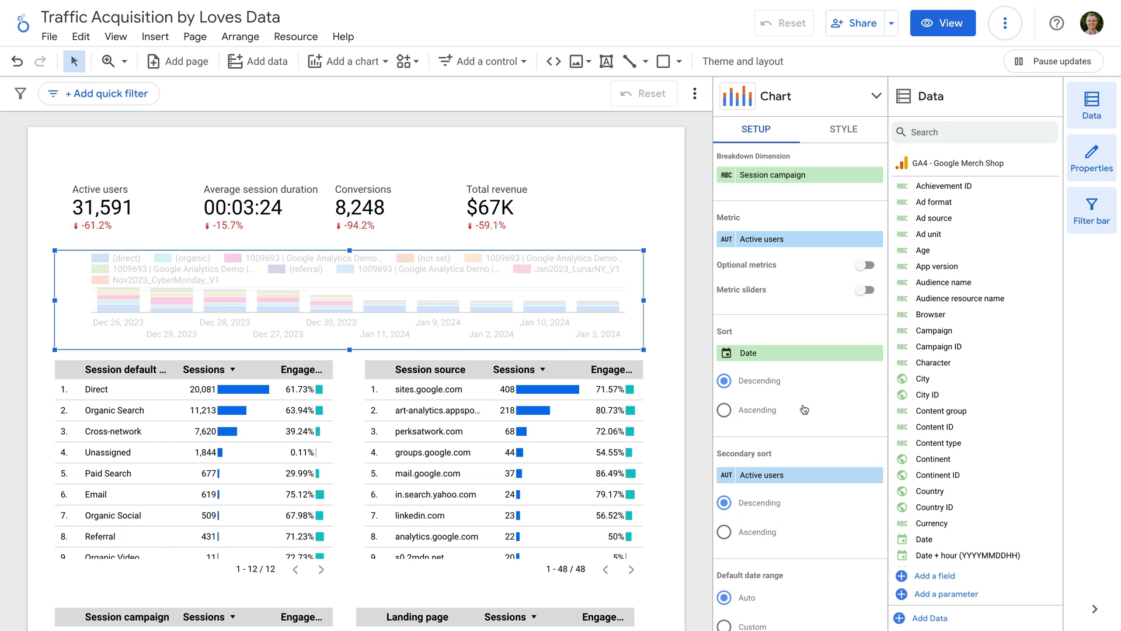
left_click(724, 411)
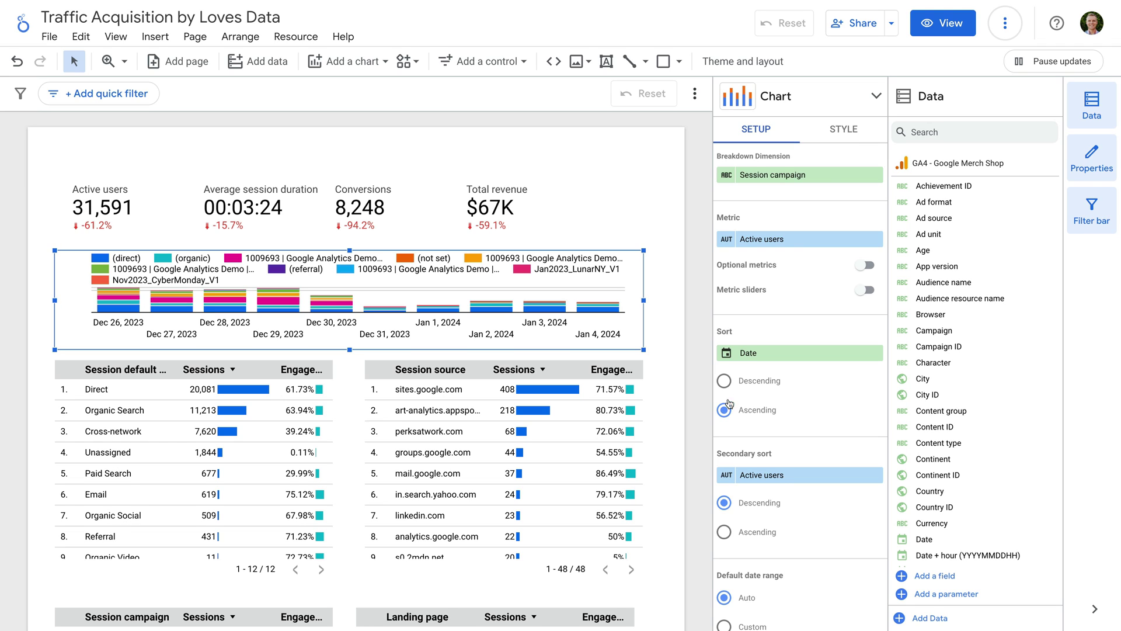
Set the stacked column chart to show 28 bars and limit its breakdown to 5 series.
left_click(835, 138)
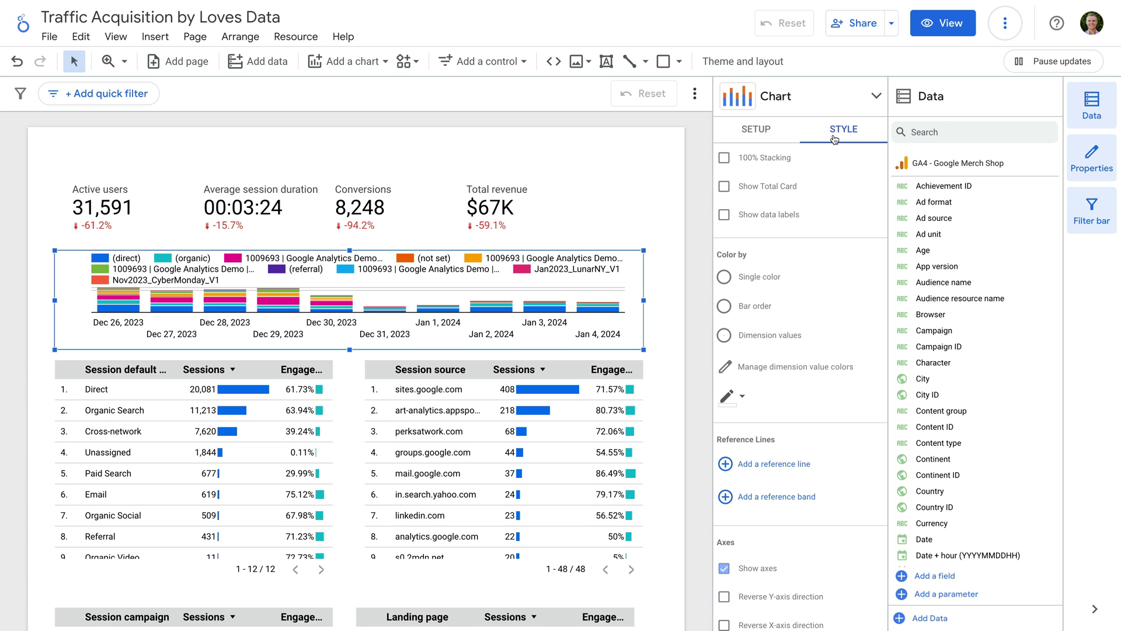
scroll(807, 192, "up", 2)
scroll(807, 192, "up", 1)
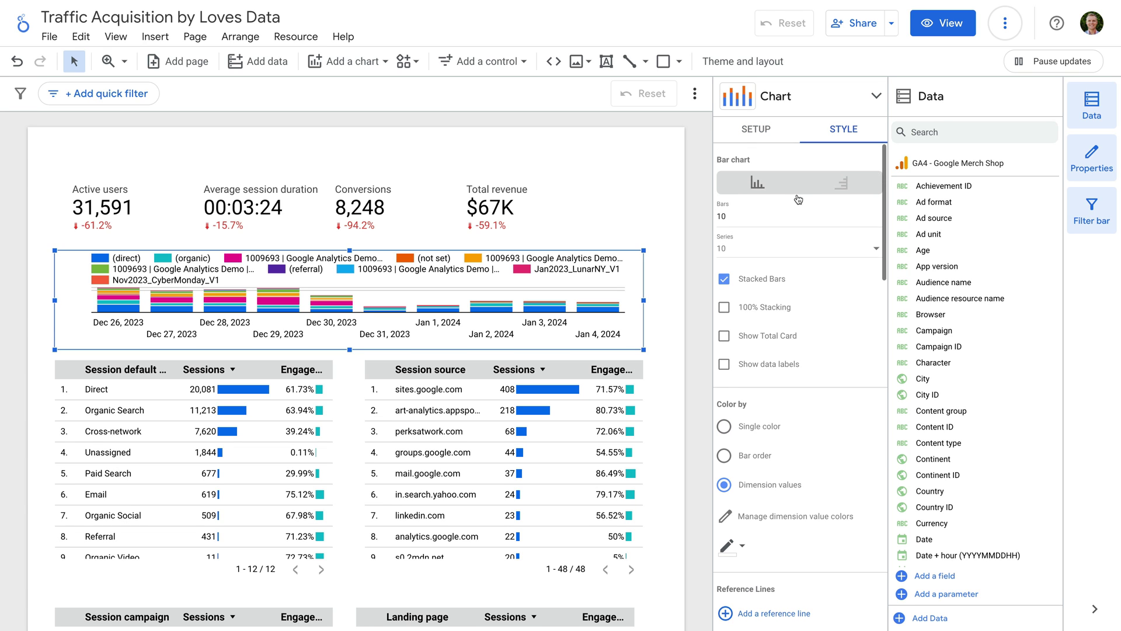
double_click(721, 216)
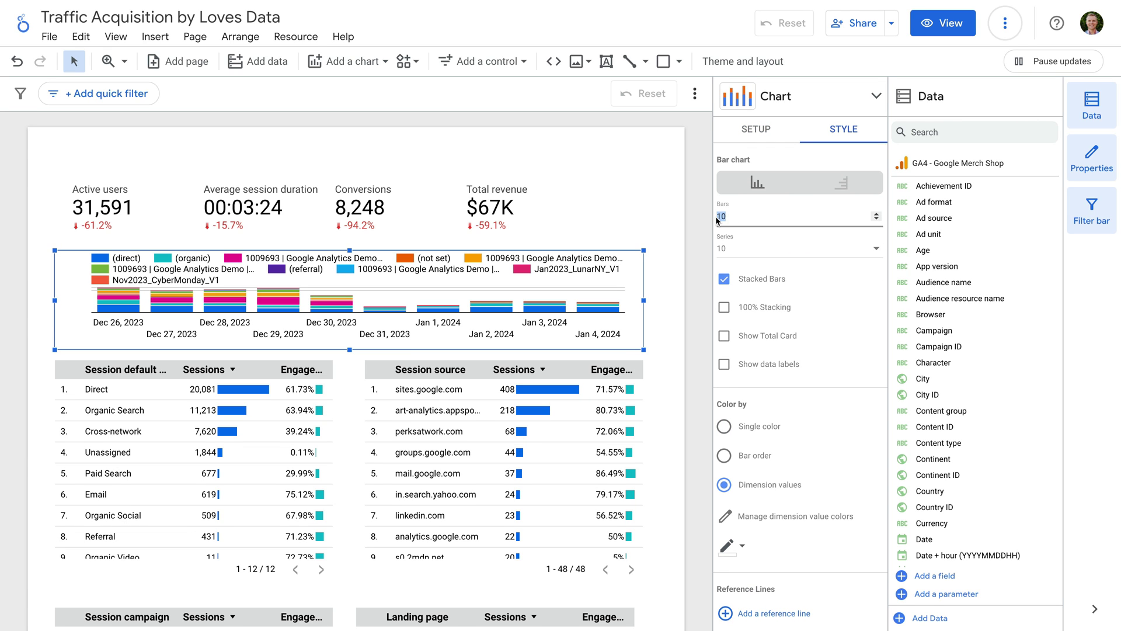
type("28")
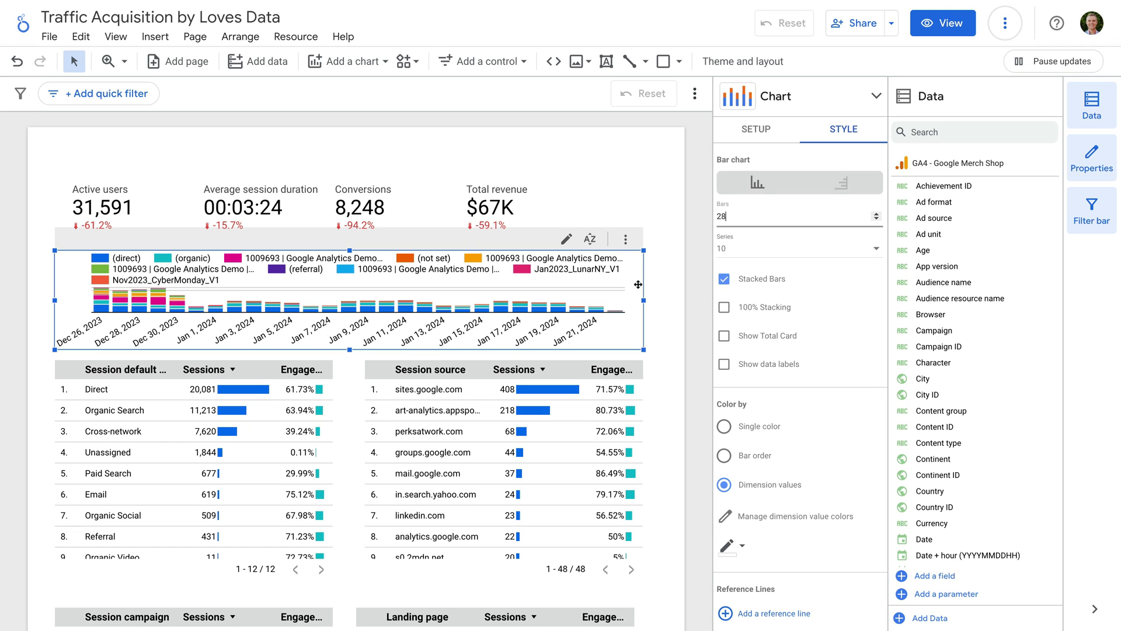
left_click(737, 250)
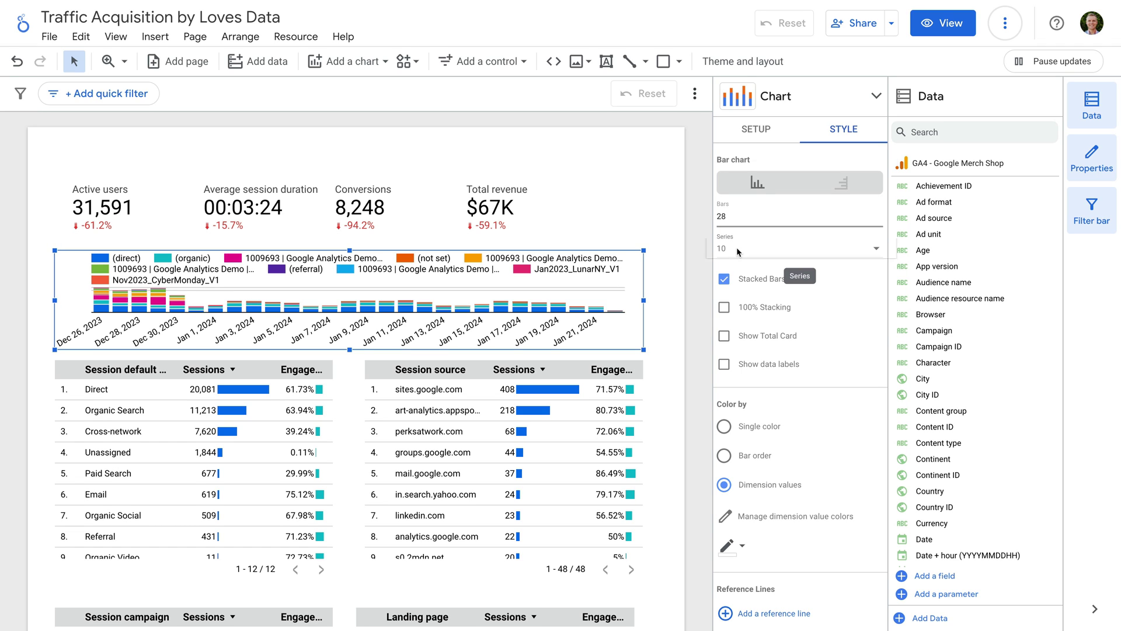
left_click(736, 247)
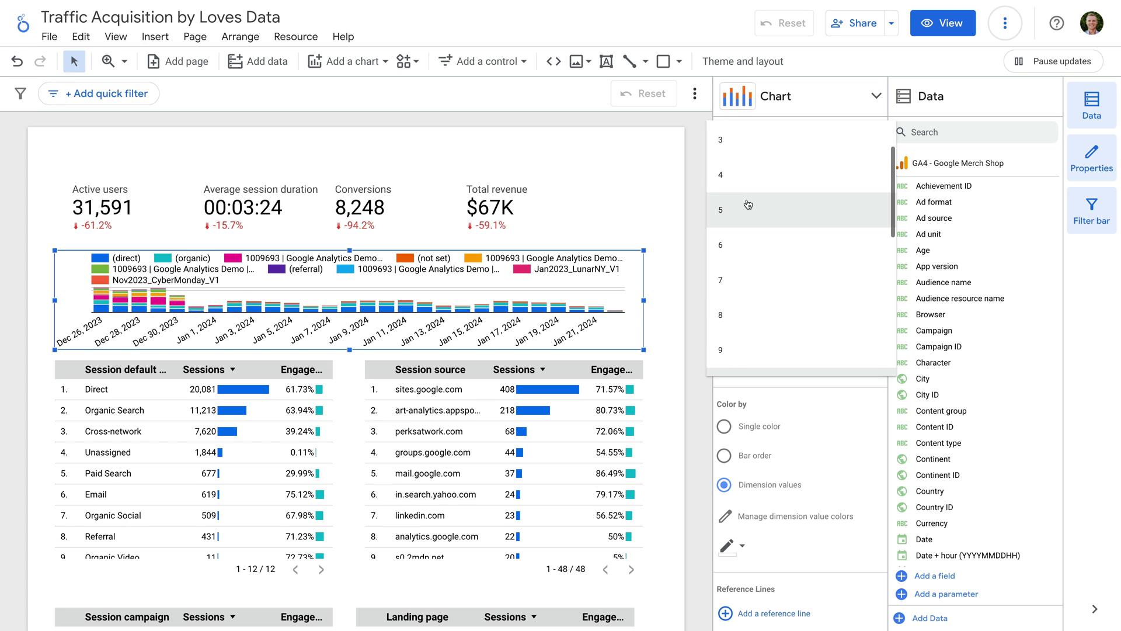
left_click(748, 204)
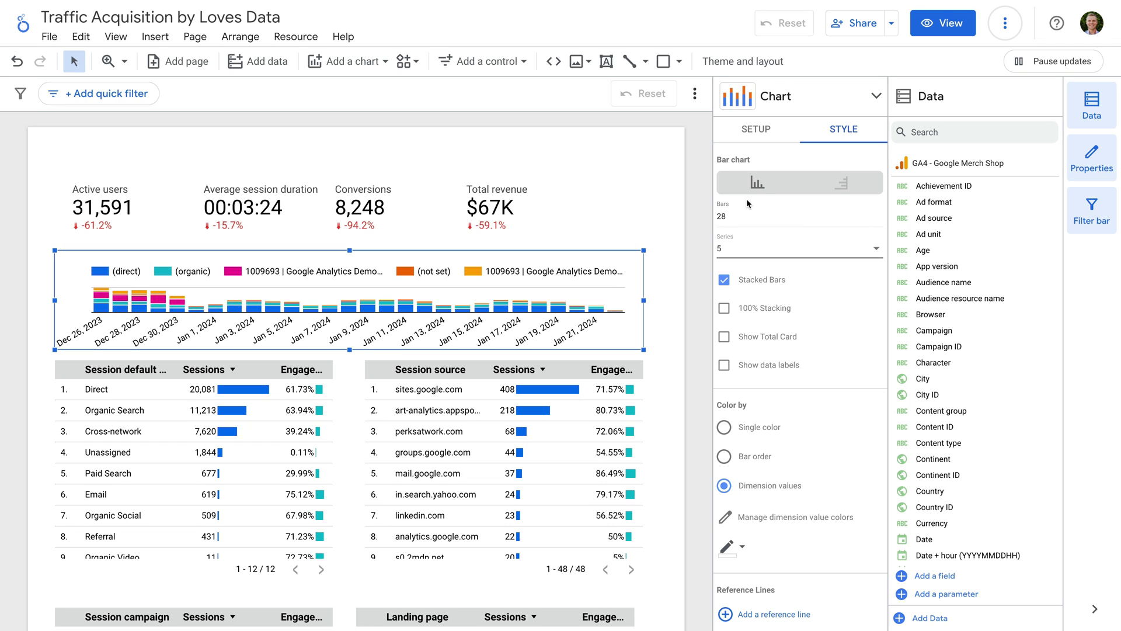
Change the stacked column chart's breakdown dimension to Session default channel group.
left_click(757, 136)
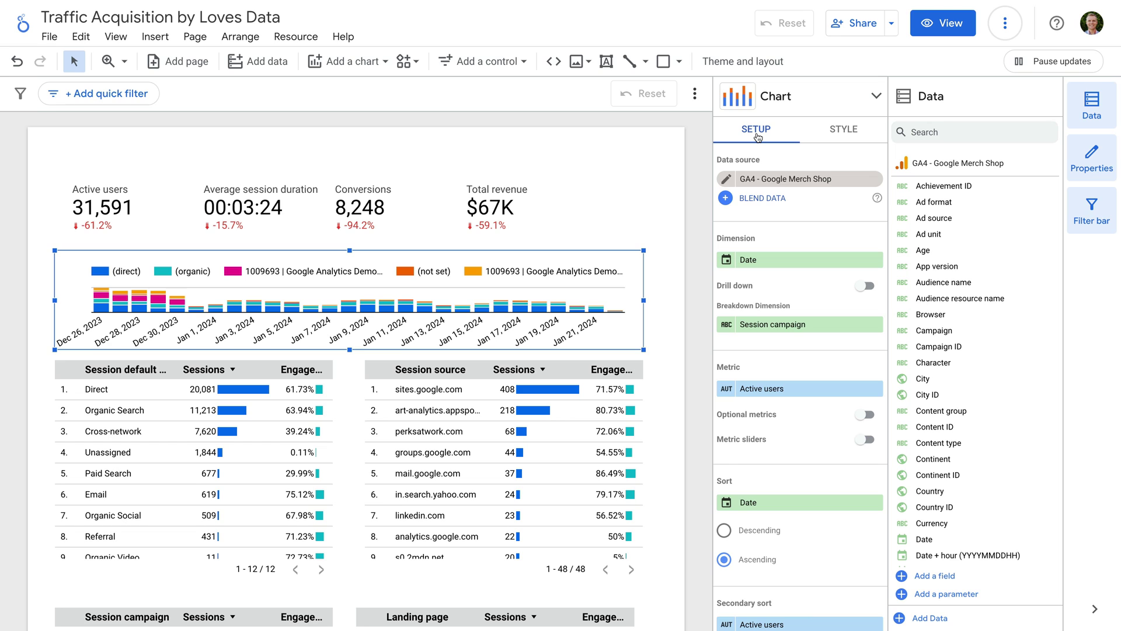
left_click(780, 324)
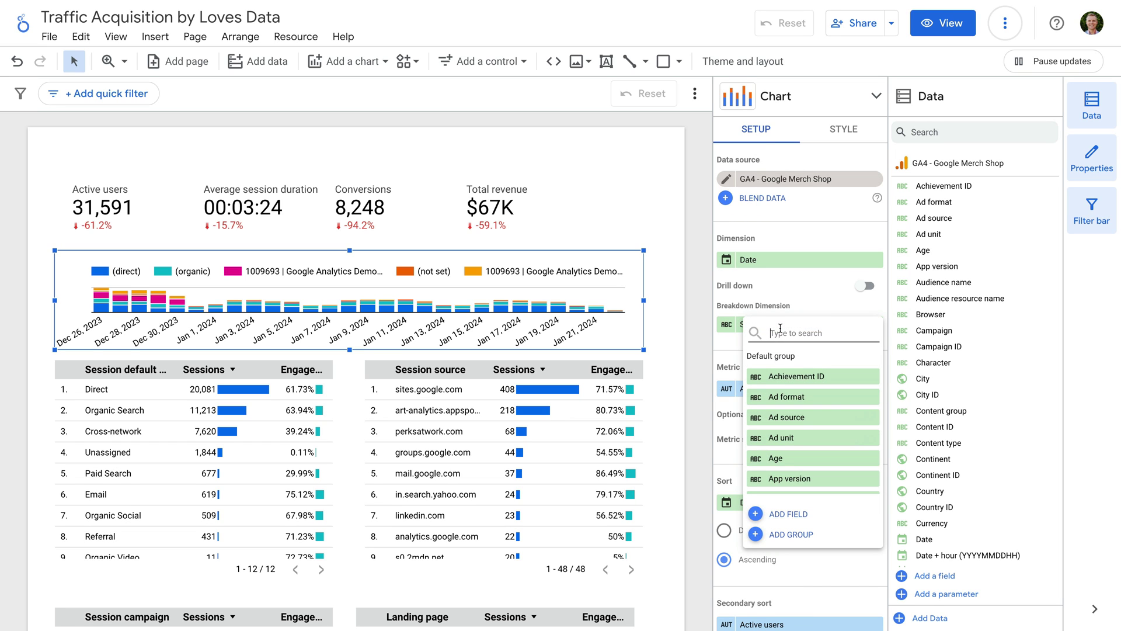
type("session ")
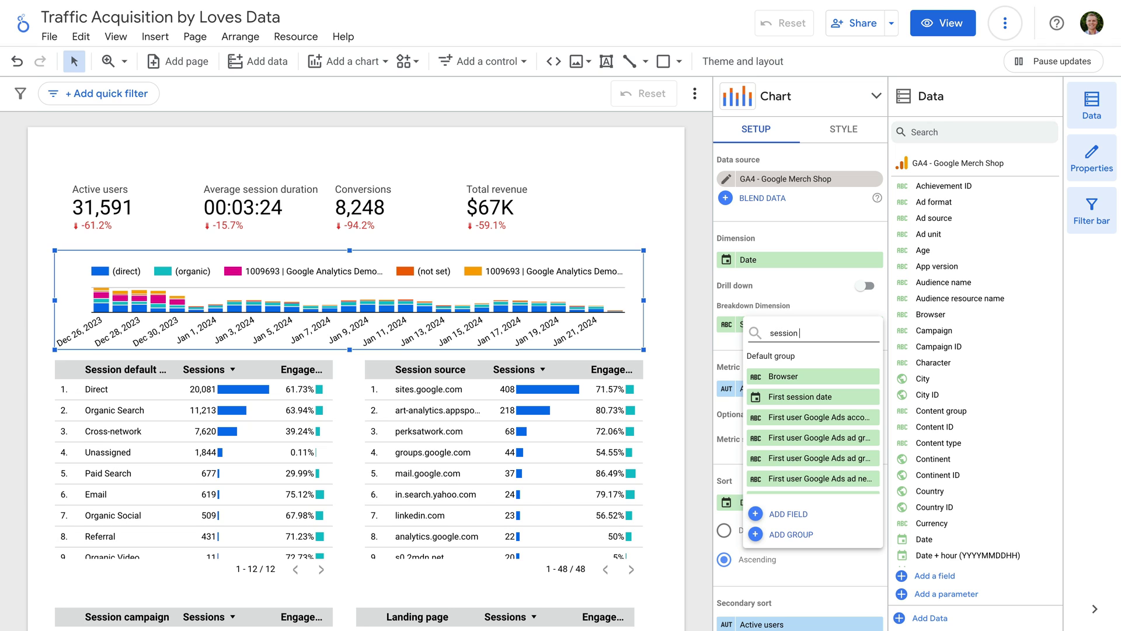
type("default chann")
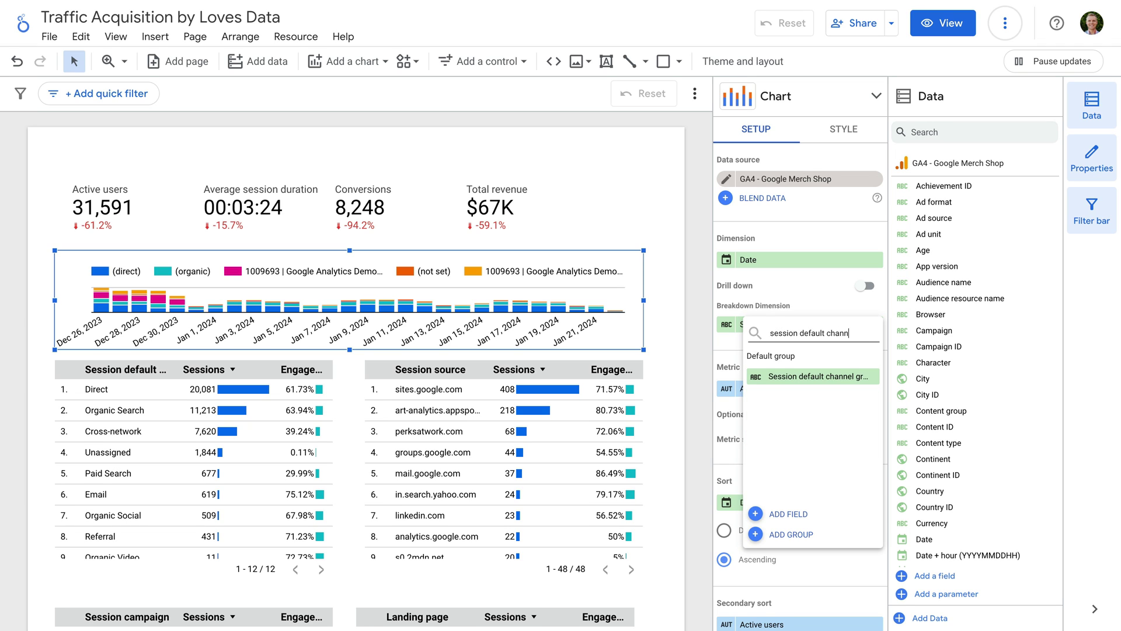
type("el group")
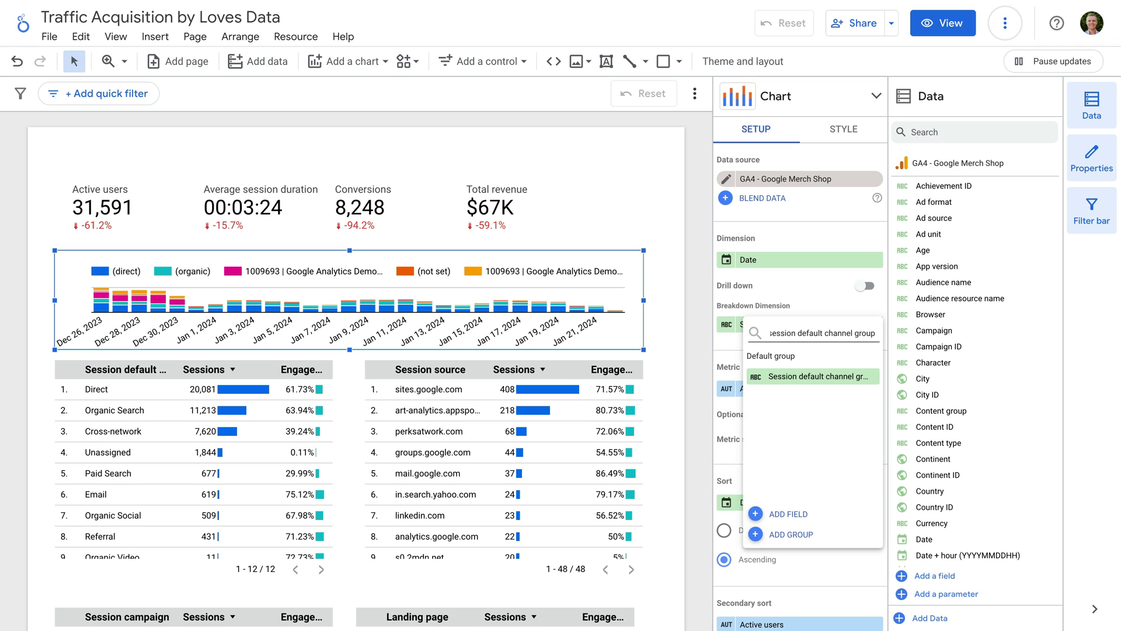
left_click(780, 377)
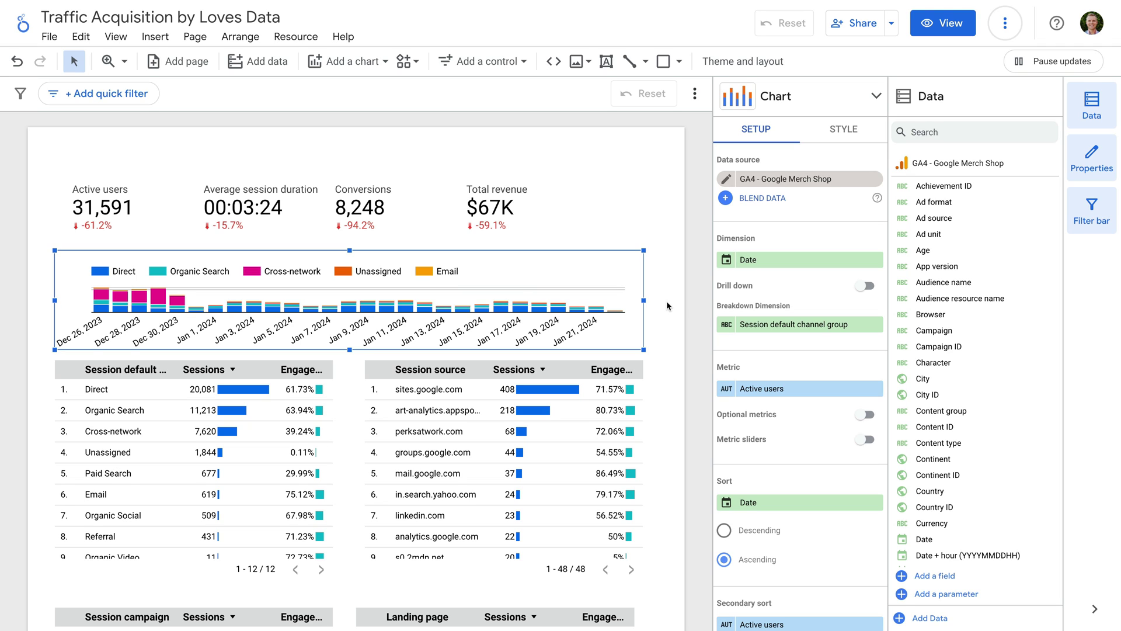
Rename the Session source dimension in the source table to Referrals.
left_click(483, 374)
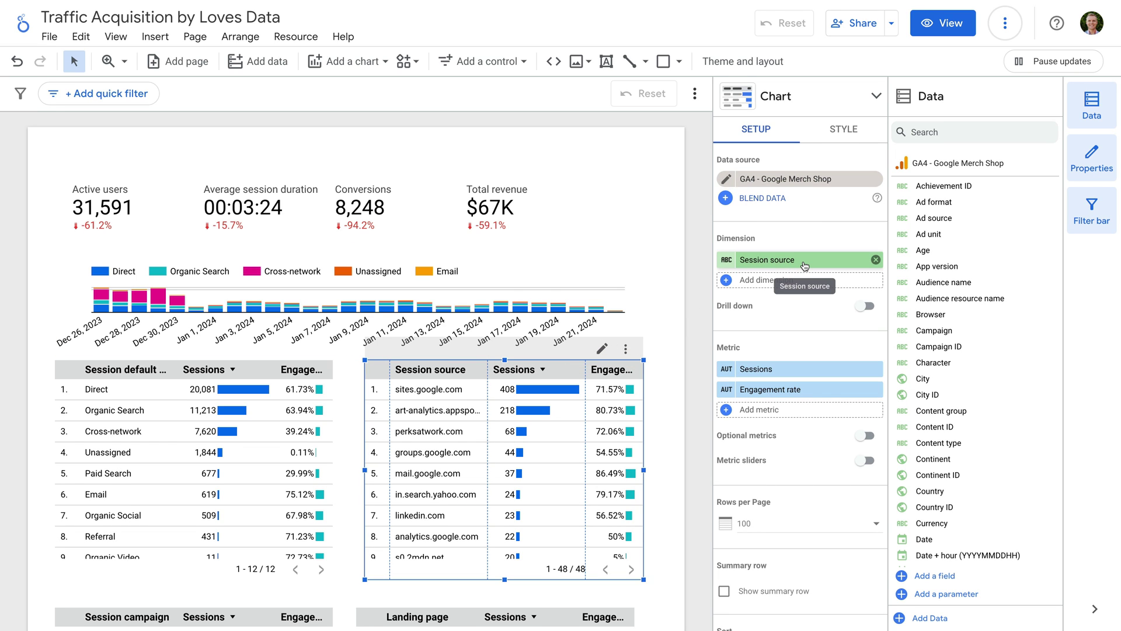
left_click(728, 260)
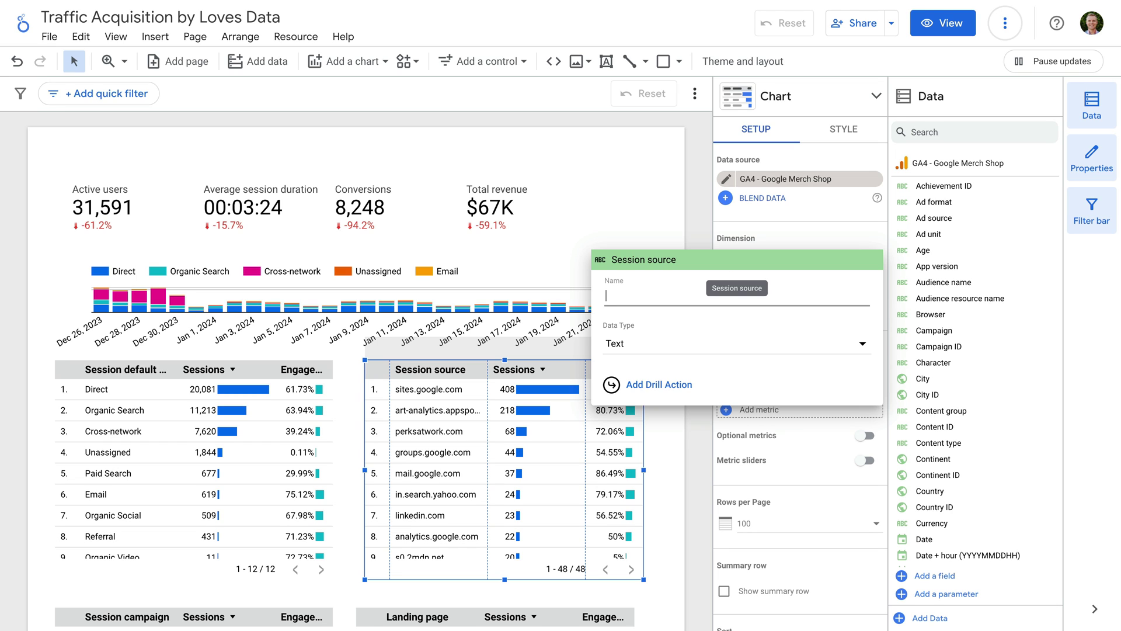
type("Referrals")
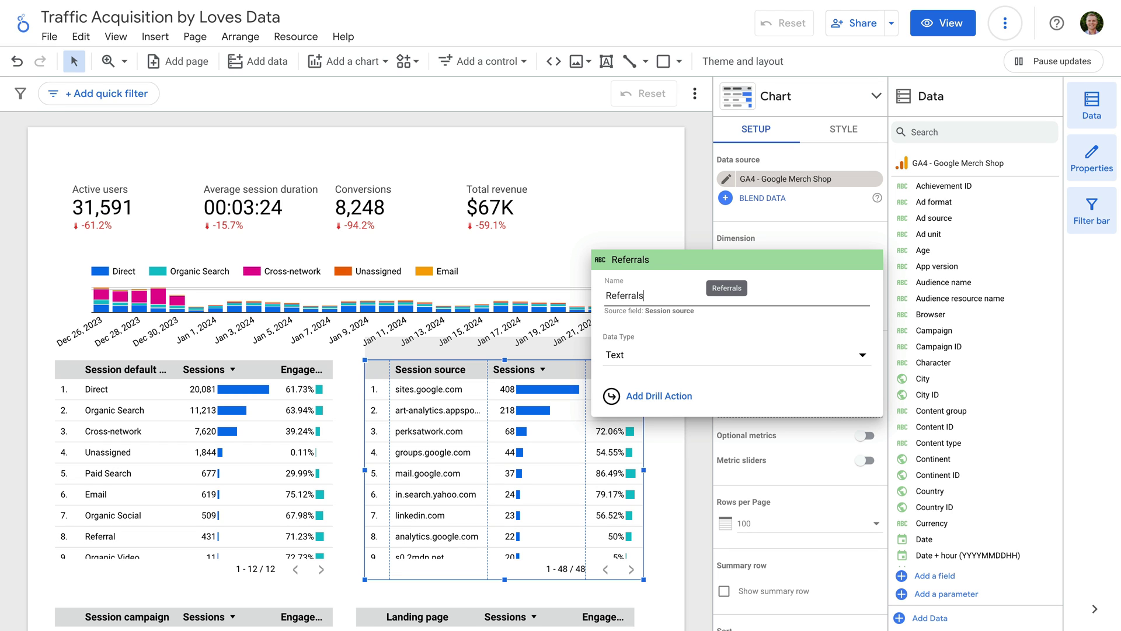
left_click(702, 221)
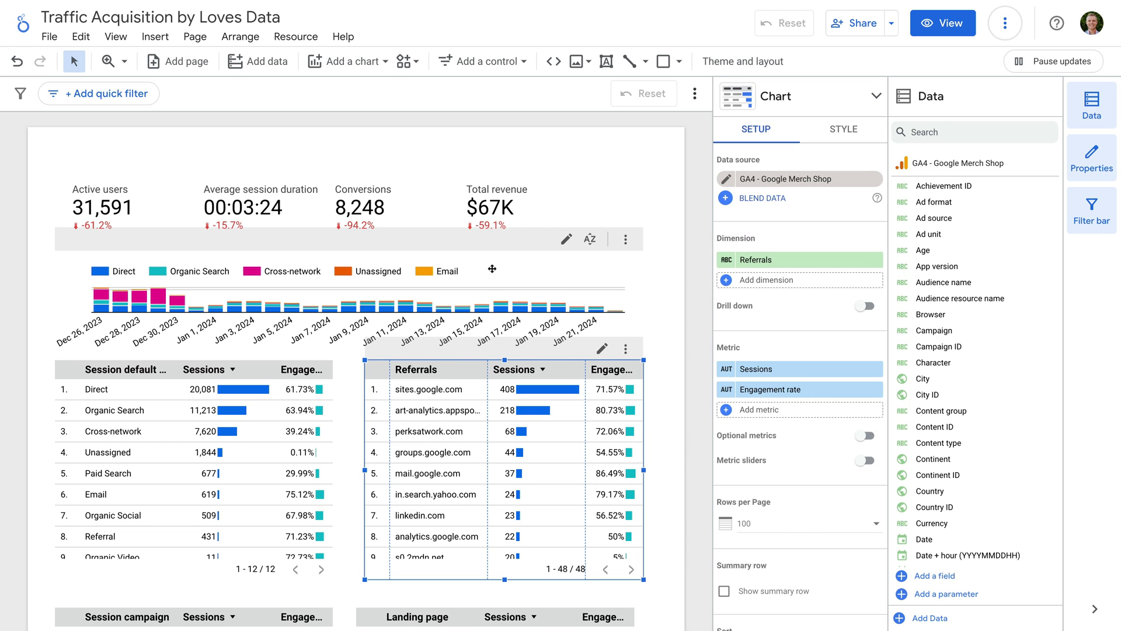
Add a date range control in the empty space above the Conversions and Total revenue scorecards.
left_click(499, 62)
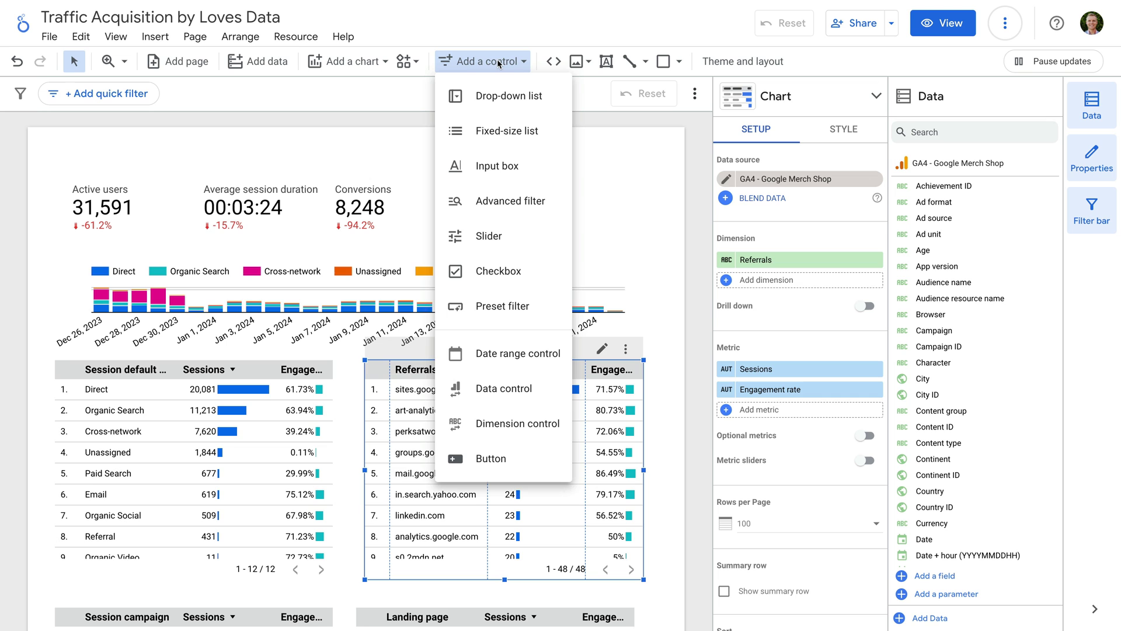
left_click(525, 352)
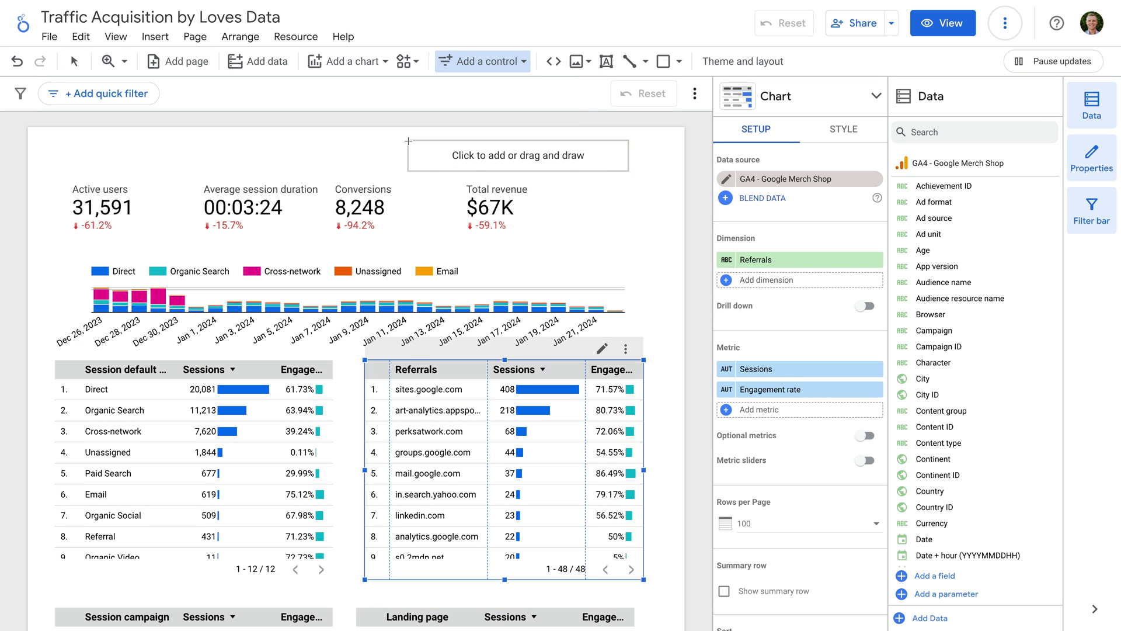
left_click(409, 141)
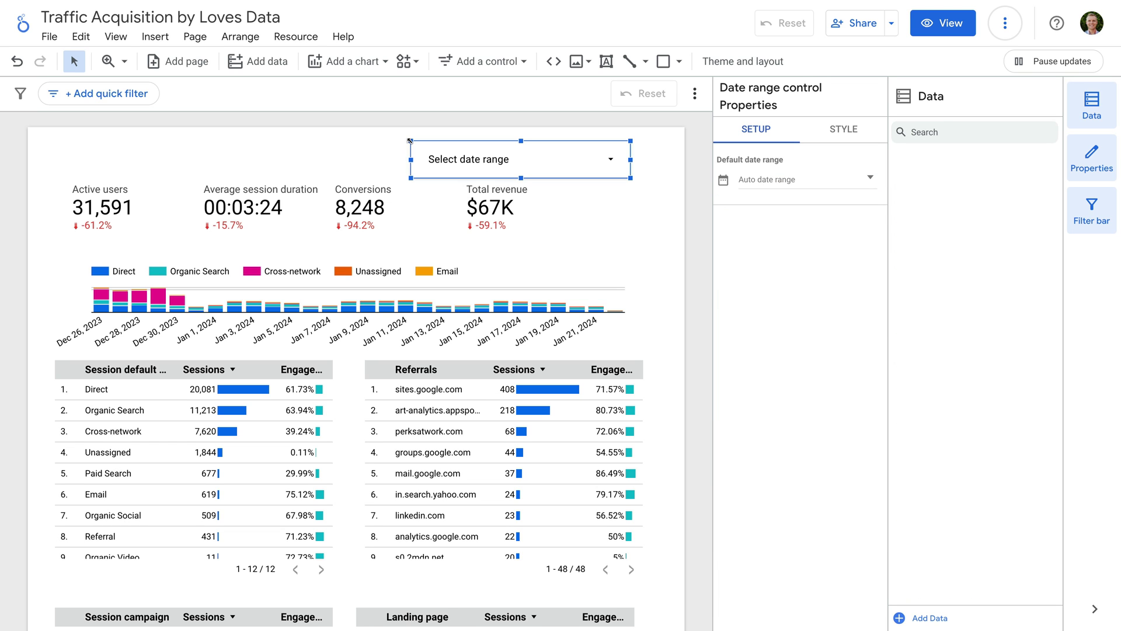
Set the date range control's default date range to Last 28 days, leaving today excluded.
left_click(825, 178)
left_click(832, 186)
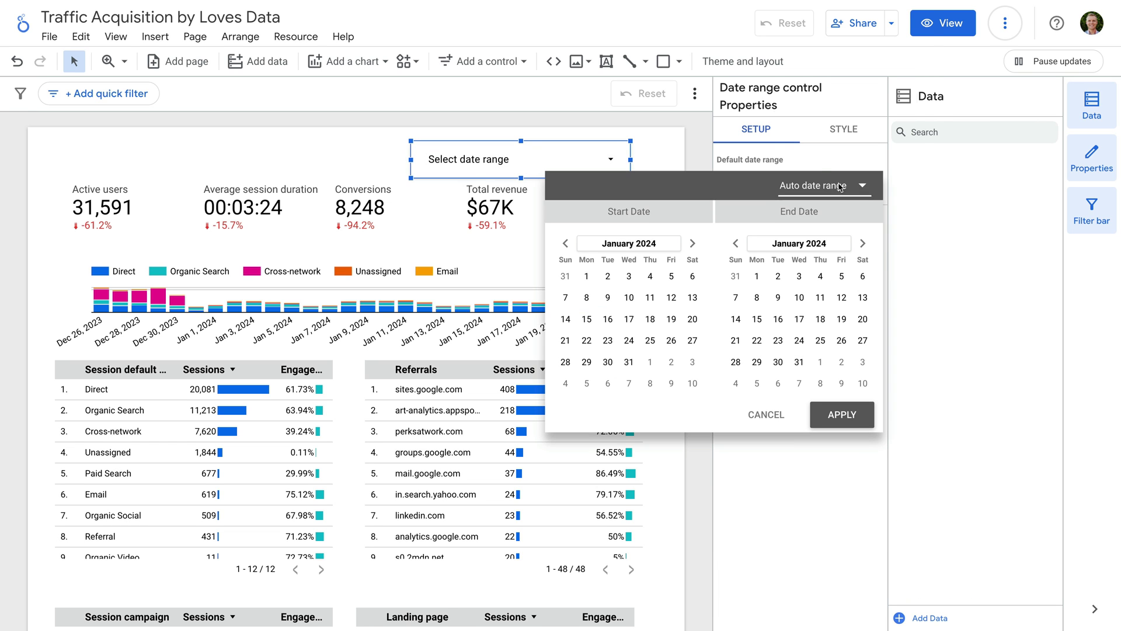
scroll(836, 181, "up", 8)
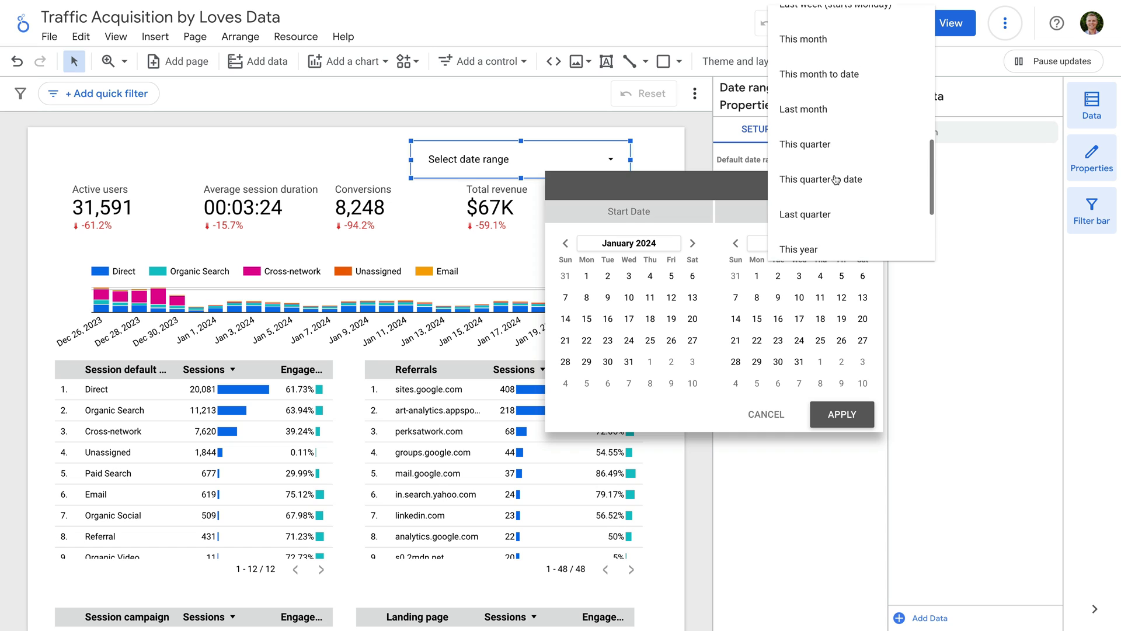
scroll(828, 108, "up", 3)
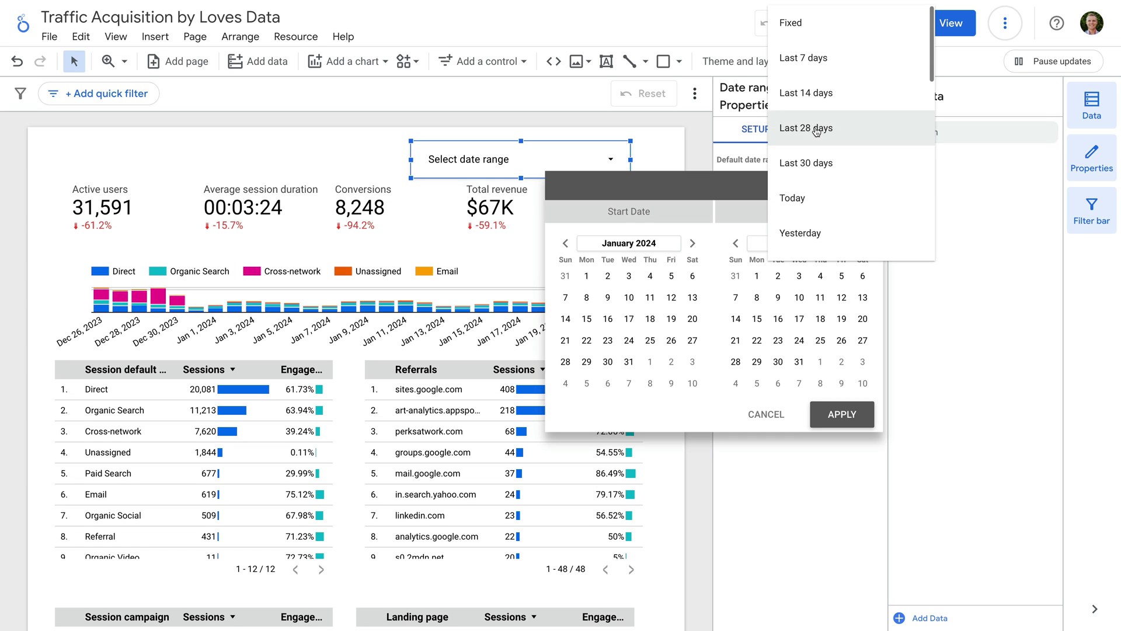
left_click(832, 123)
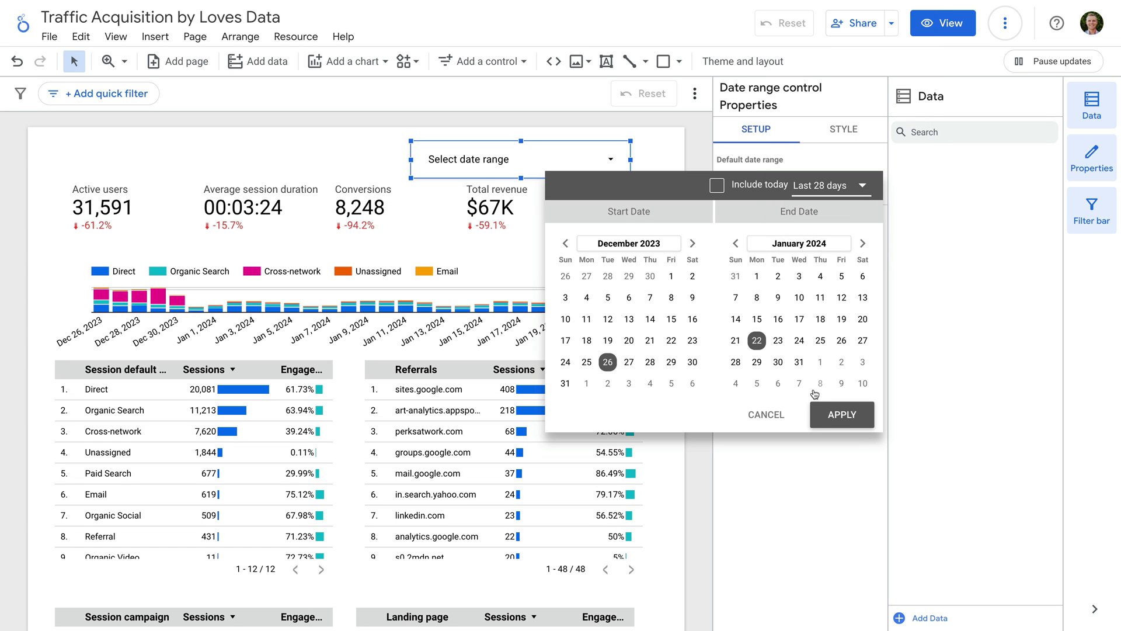
left_click(835, 414)
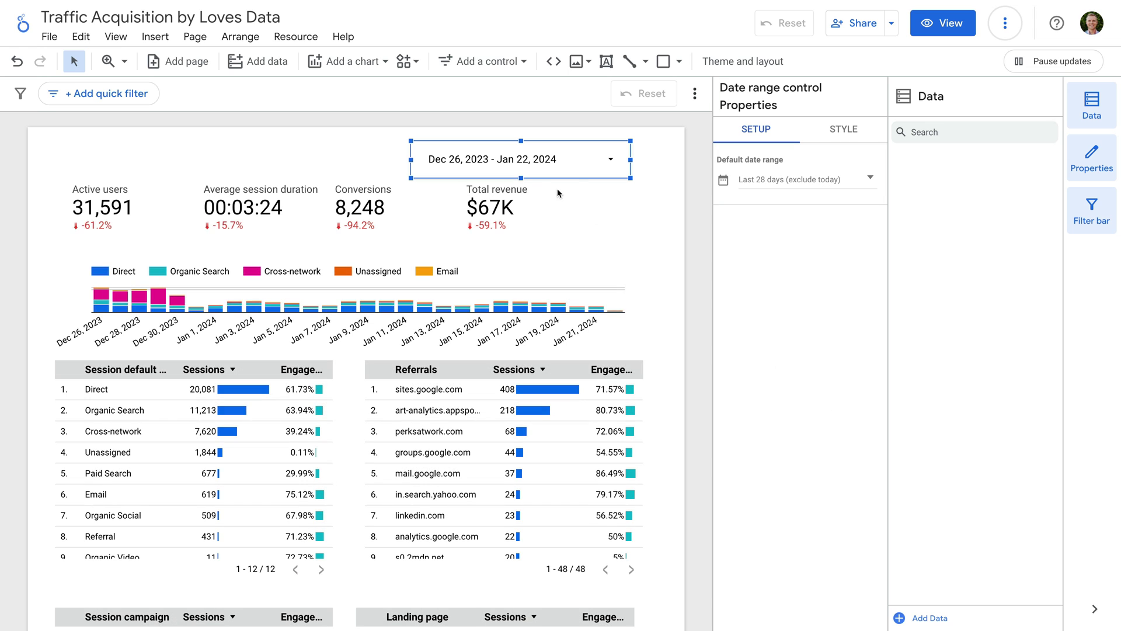
left_click(655, 202)
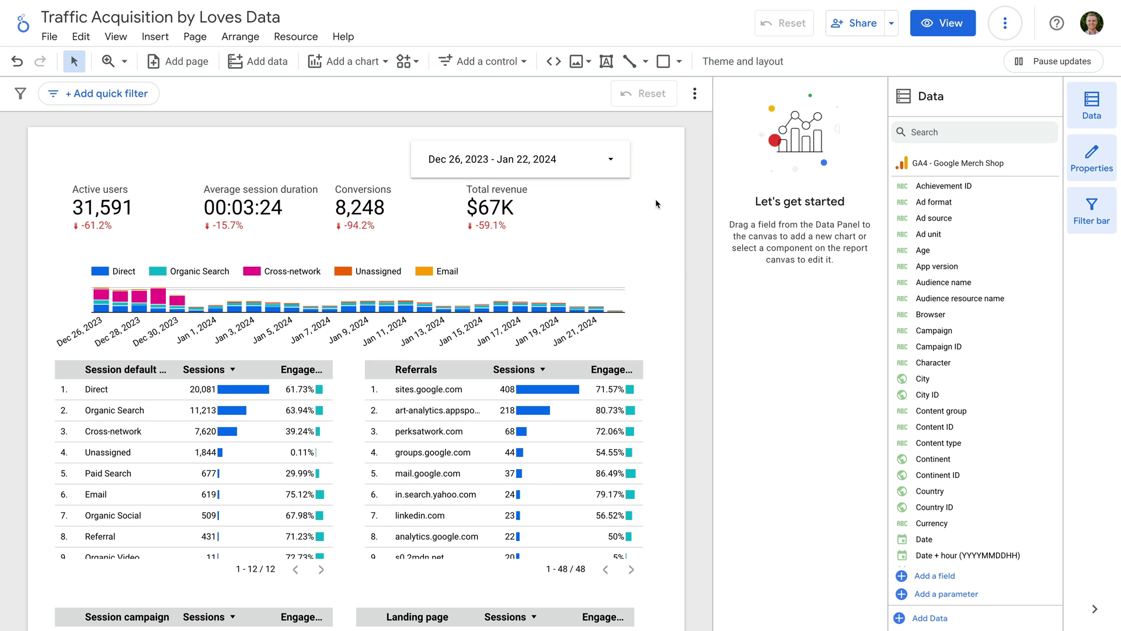
left_click(628, 169)
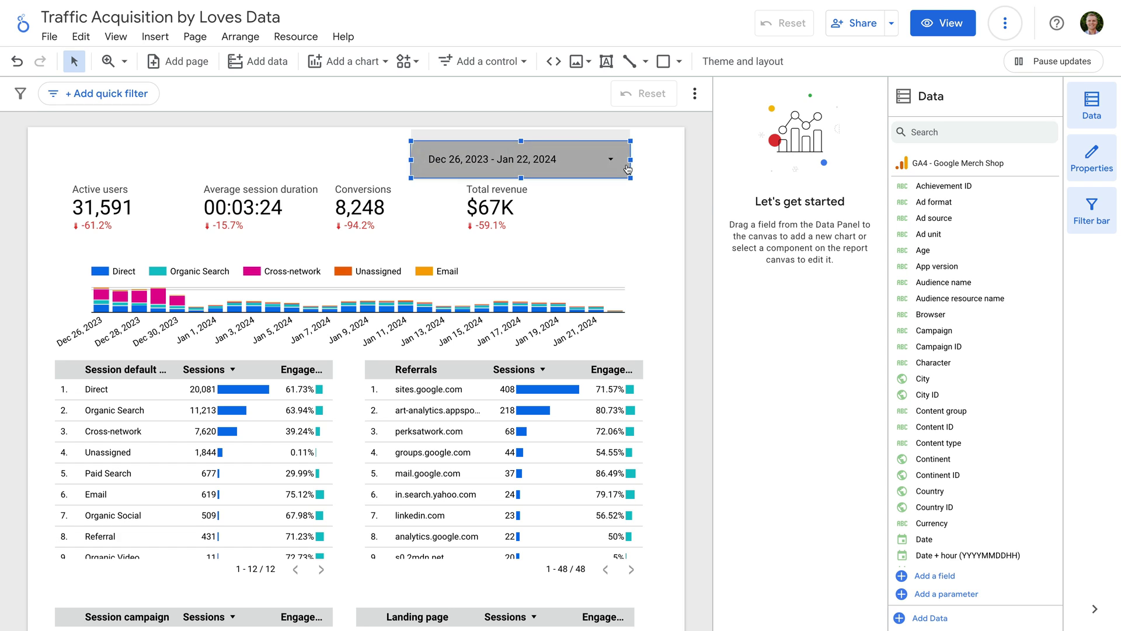
left_click(658, 166)
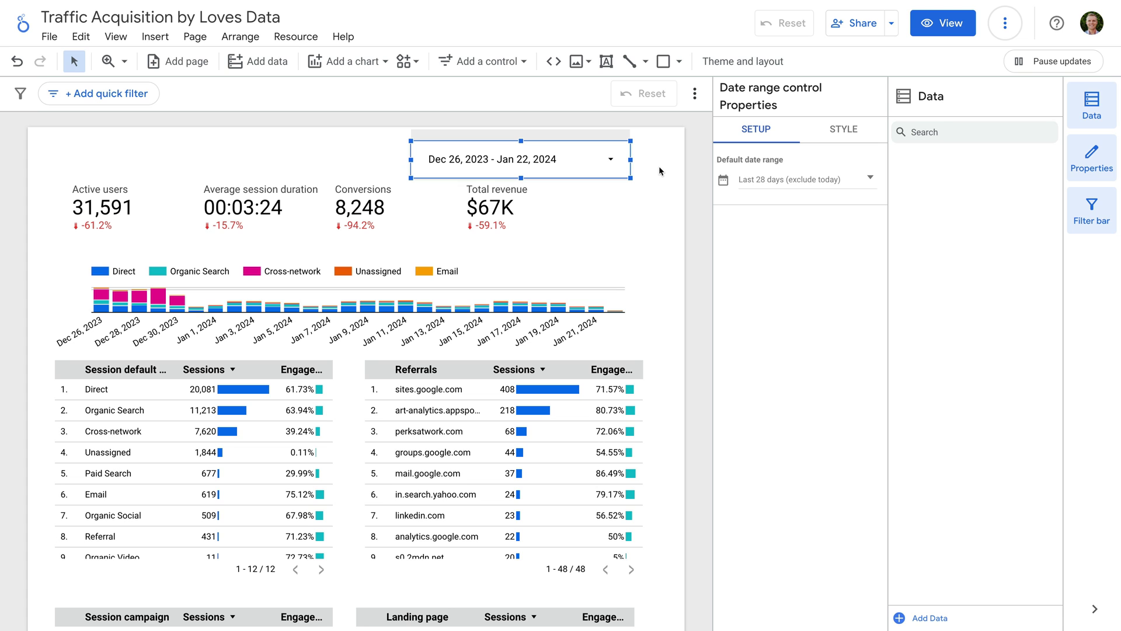
Try the Edge and Constellation themes on the report and browse the further themes.
left_click(730, 62)
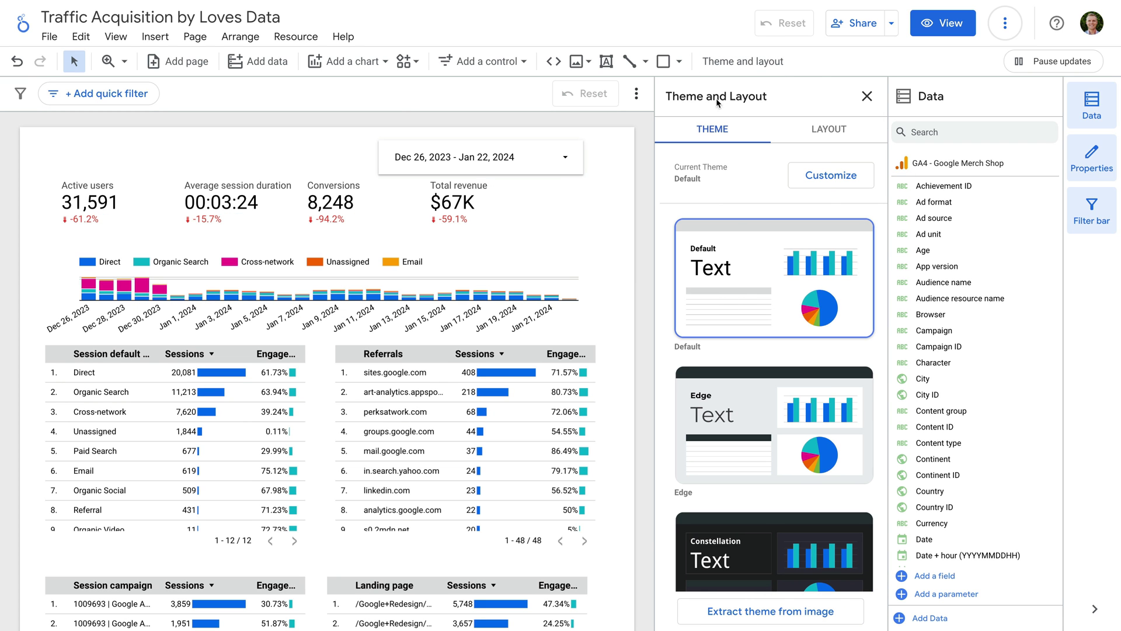
left_click(806, 428)
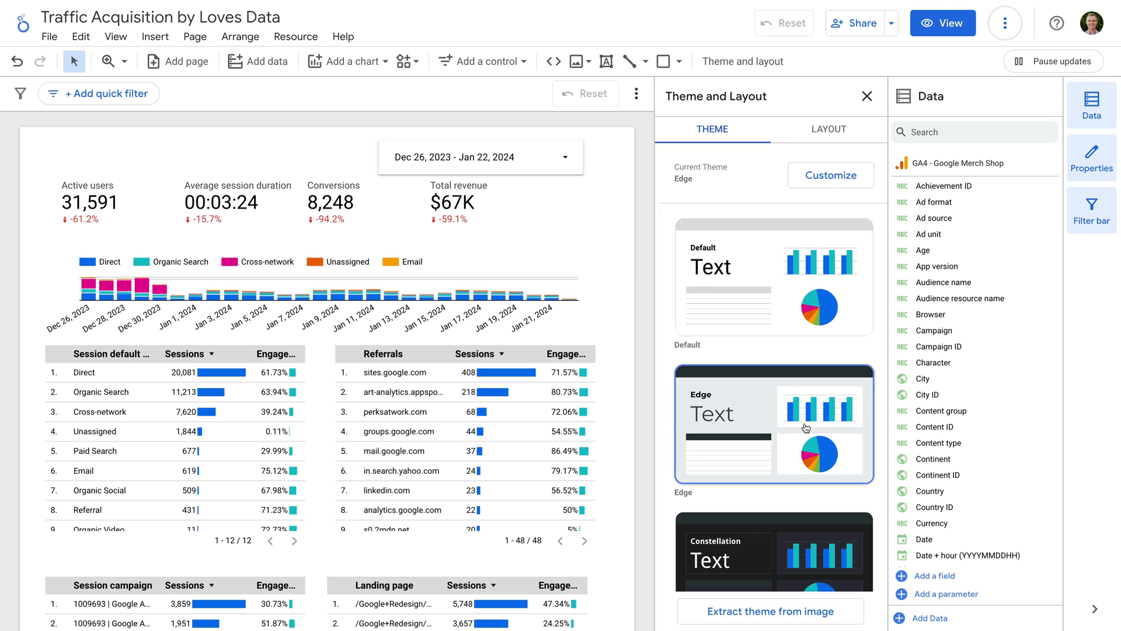
scroll(805, 428, "down", 3)
left_click(805, 428)
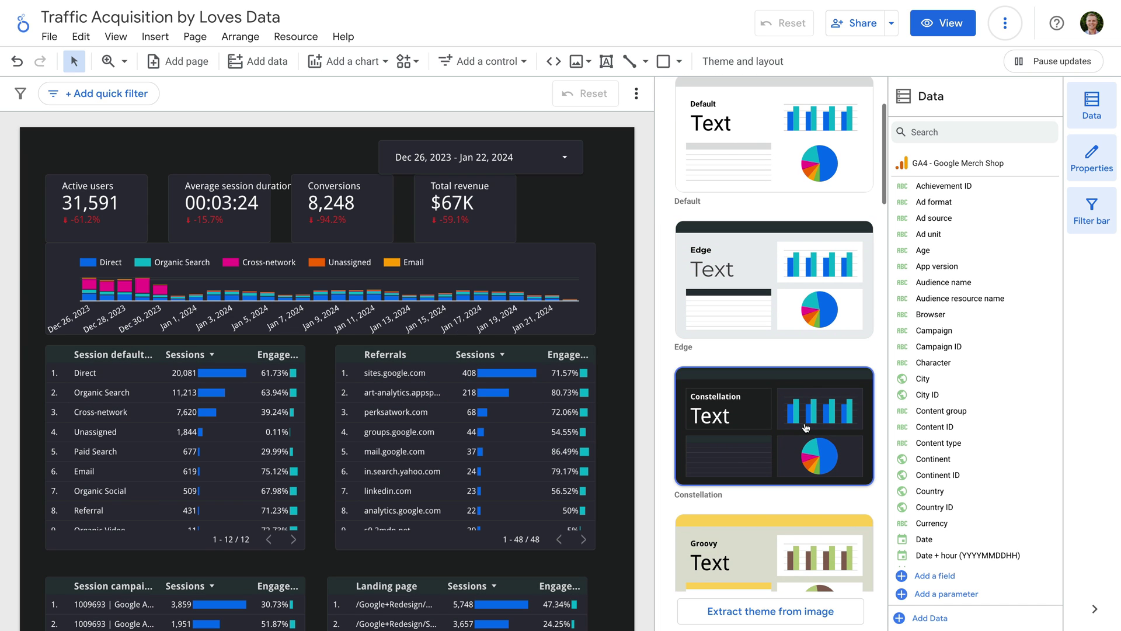
scroll(806, 428, "down", 5)
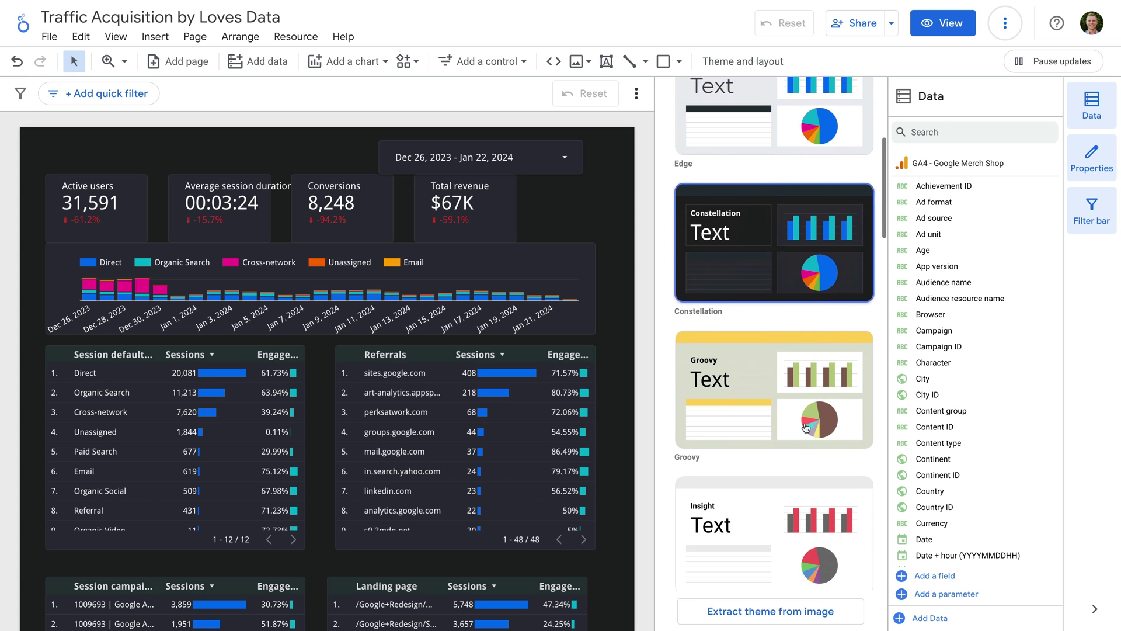